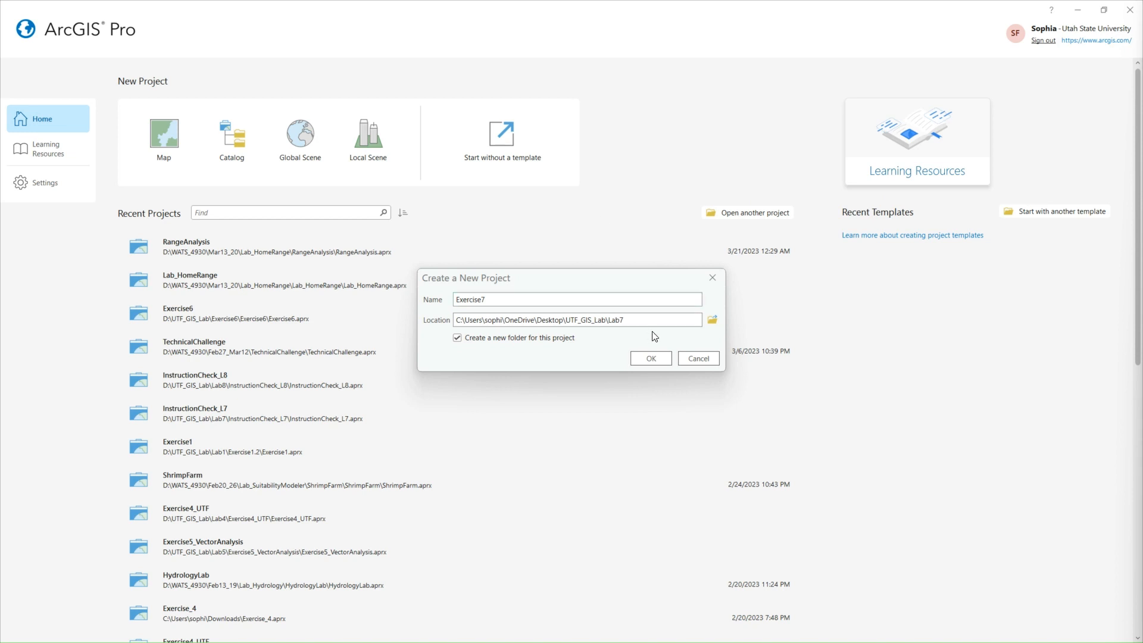
Create the Exercise7 project in its own new folder under Lab7 and bring up the project's Catalog
{"action": "left_click", "coordinate": [650, 358]}
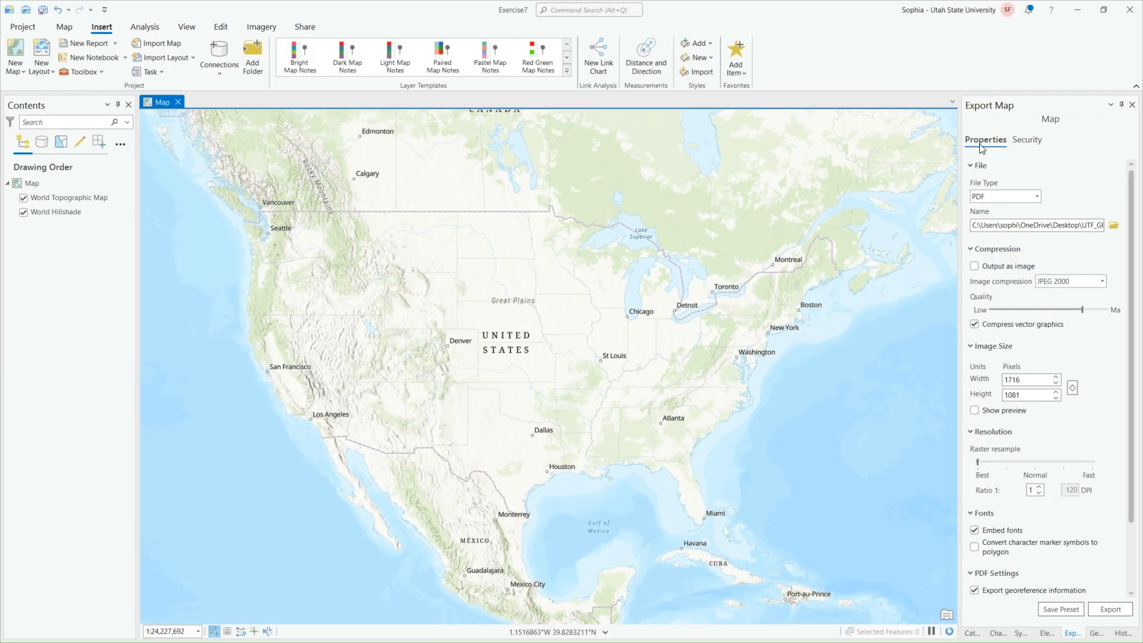
{"action": "left_click", "coordinate": [971, 633]}
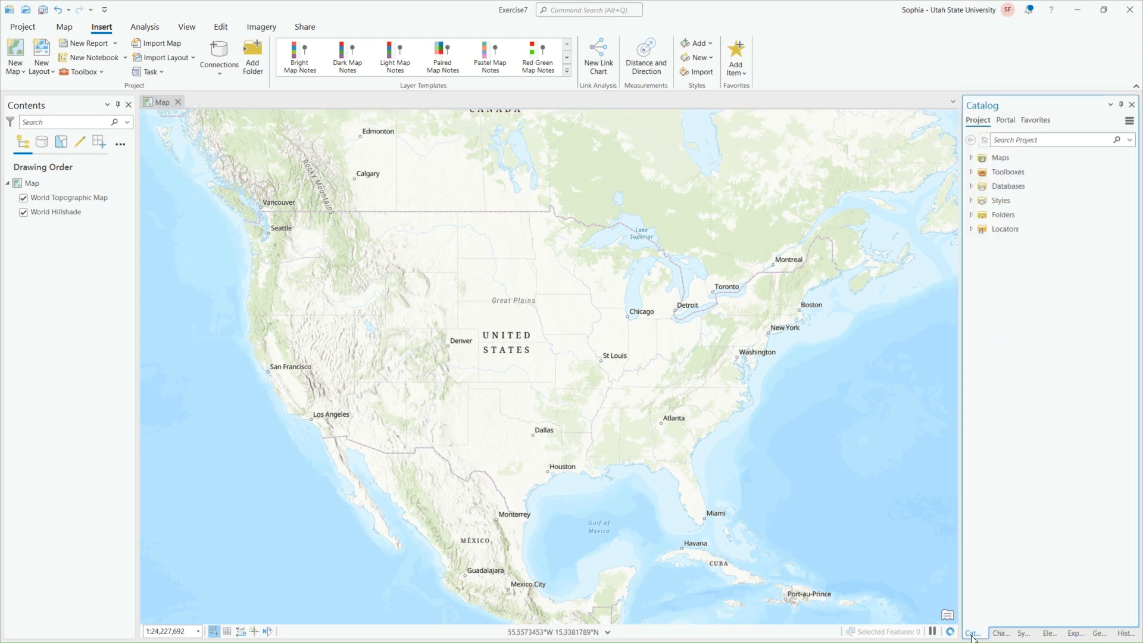
Add a folder connection to GW1800_Rasters_Data, found on the Desktop under UTF_GIS_Lab and Lab7
{"action": "right_click", "coordinate": [1003, 215]}
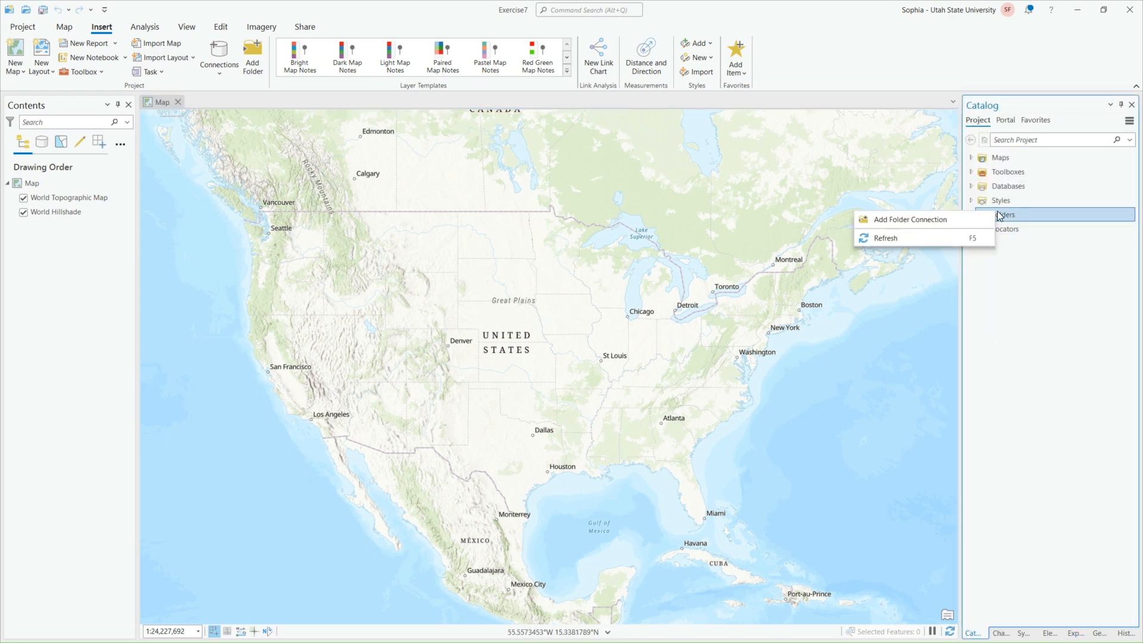
{"action": "left_click", "coordinate": [920, 219]}
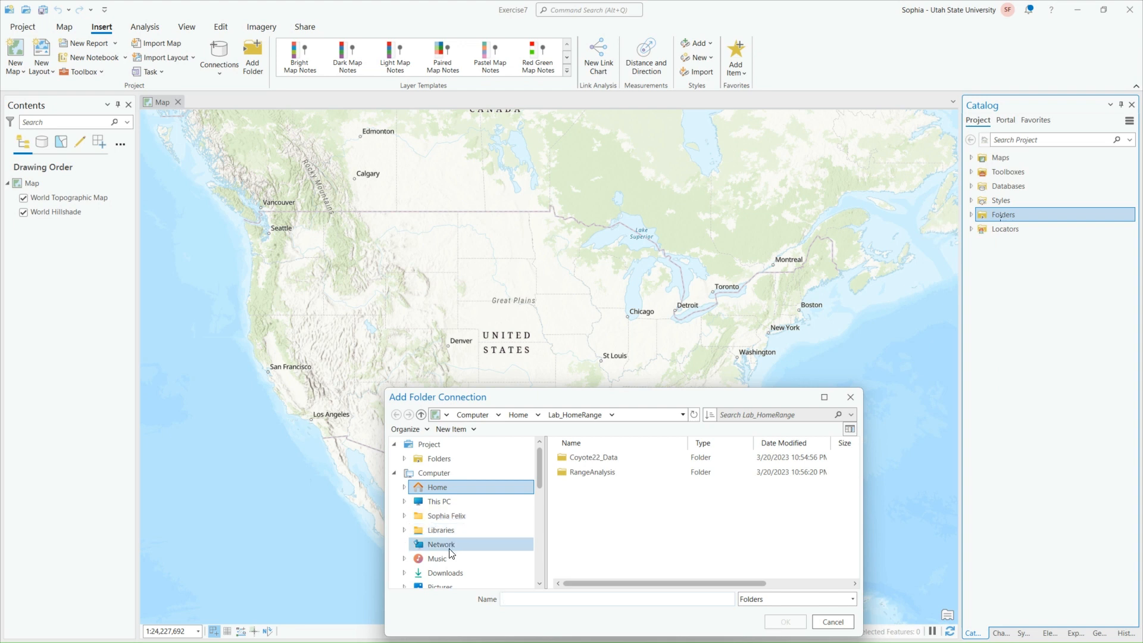
{"action": "scroll", "coordinate": [458, 553], "scroll_direction": "down", "scroll_amount": 1}
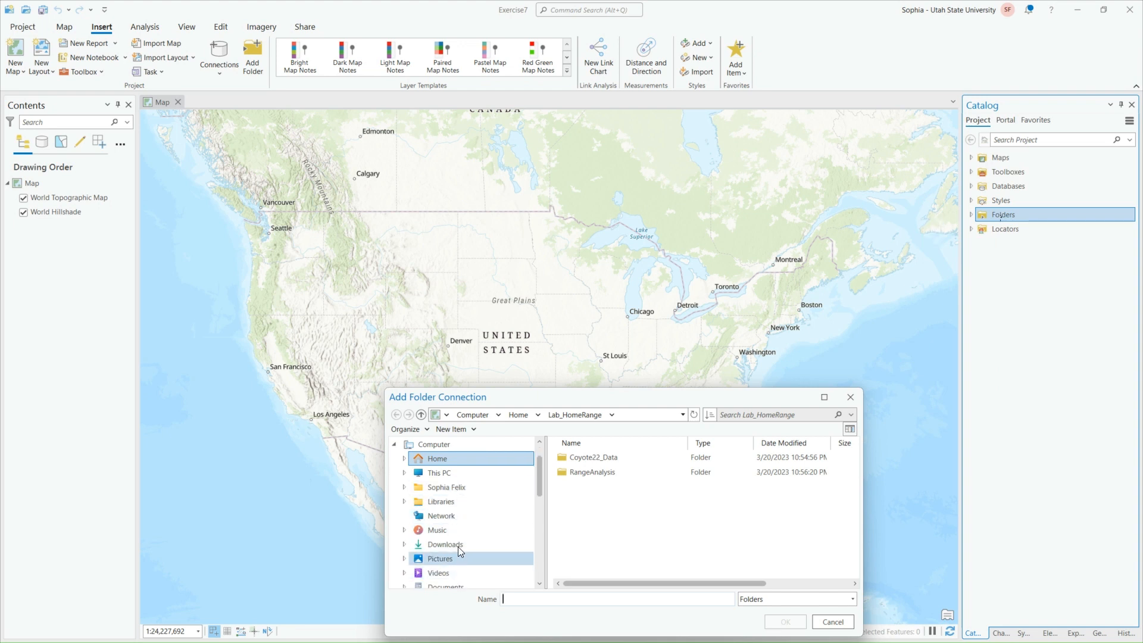
{"action": "scroll", "coordinate": [459, 559], "scroll_direction": "down", "scroll_amount": 1}
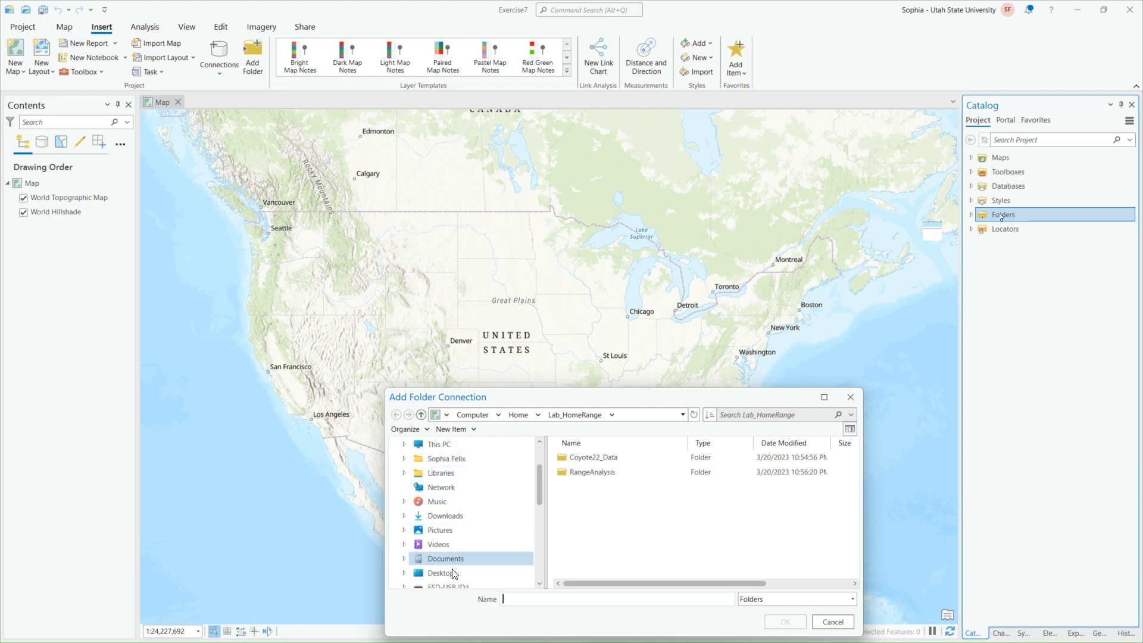
{"action": "left_click", "coordinate": [459, 573]}
{"action": "scroll", "coordinate": [608, 524], "scroll_direction": "down", "scroll_amount": 3}
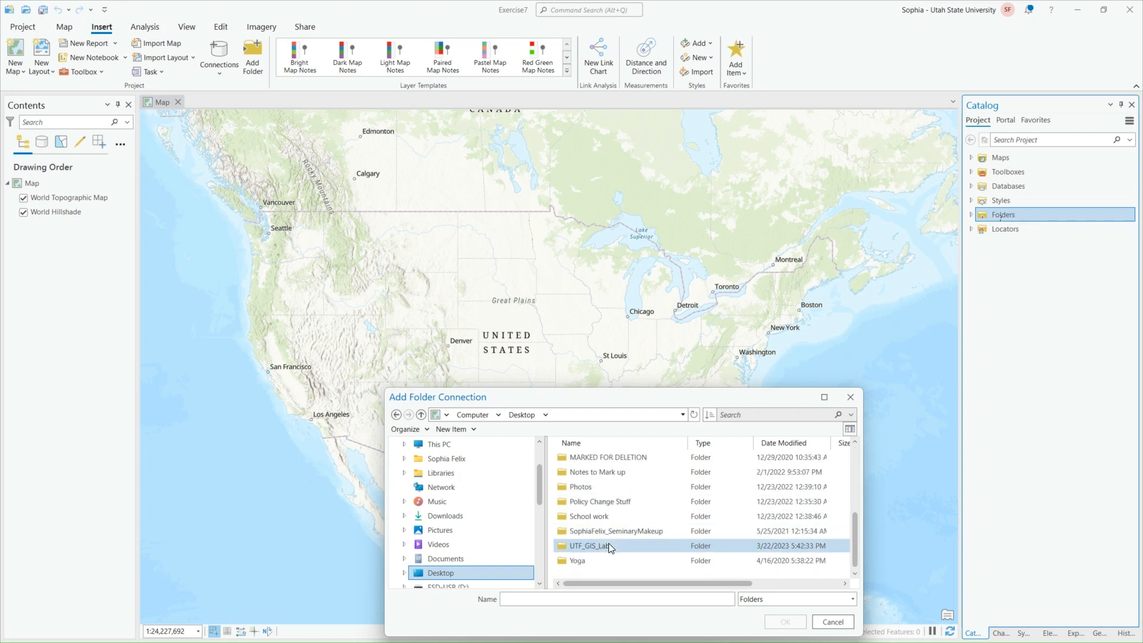
{"action": "double_click", "coordinate": [608, 543]}
{"action": "double_click", "coordinate": [580, 545]}
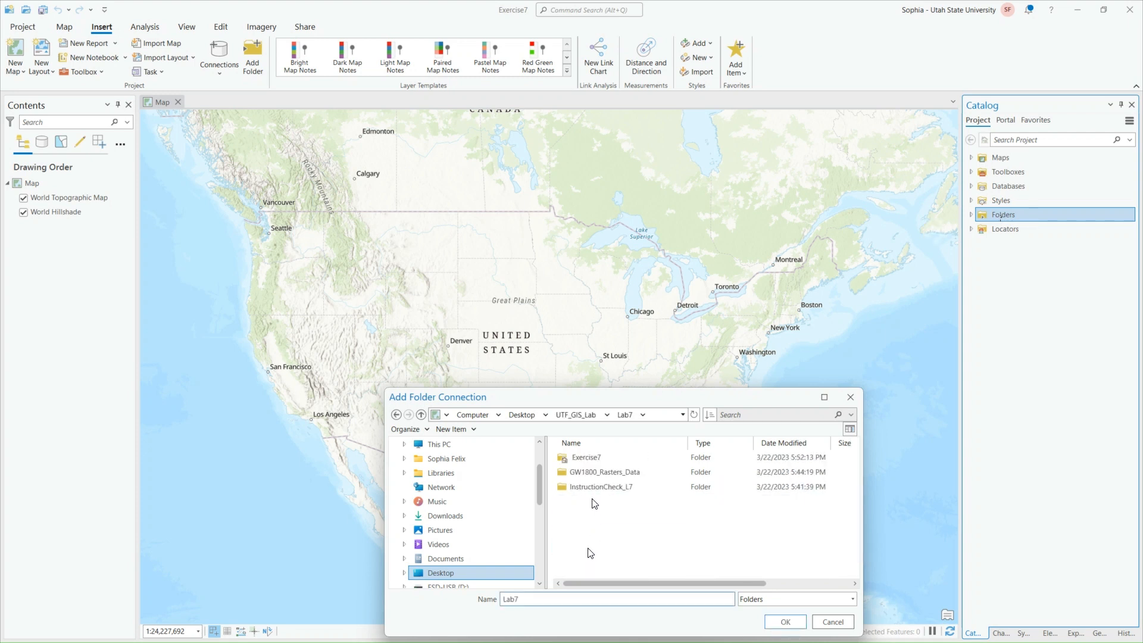
{"action": "left_click", "coordinate": [594, 472]}
{"action": "left_click", "coordinate": [785, 621]}
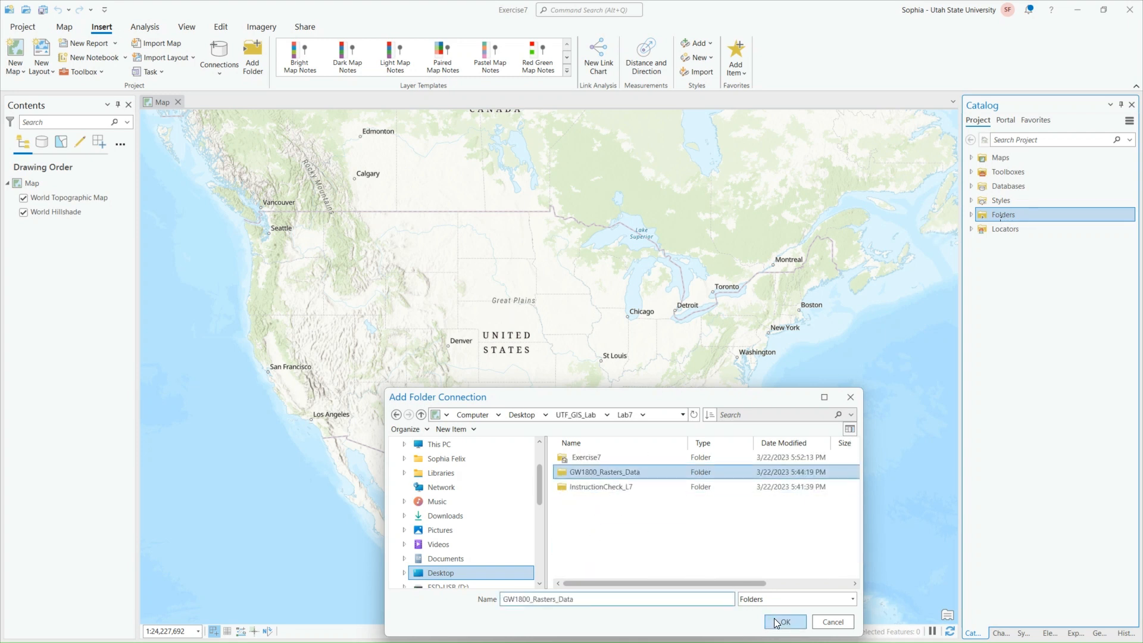
Add the usu_5m_dem and usu_5m_hs rasters from the Introducing folder of GW1800_Rasters_Data to the map
{"action": "left_click", "coordinate": [973, 215]}
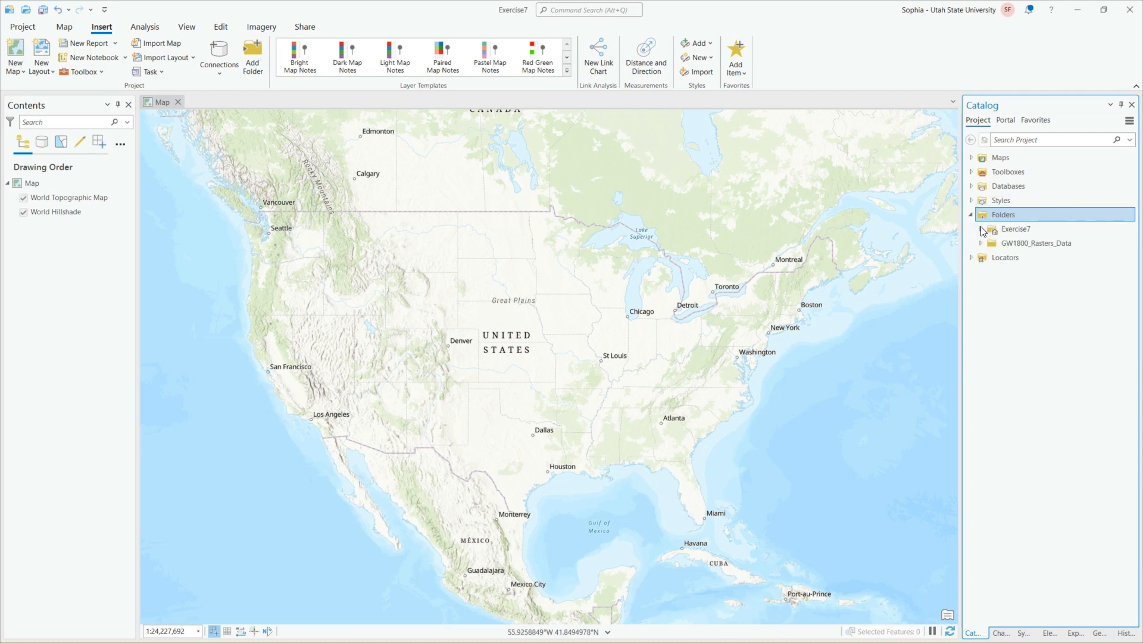
{"action": "left_click", "coordinate": [980, 243]}
{"action": "left_click", "coordinate": [990, 258]}
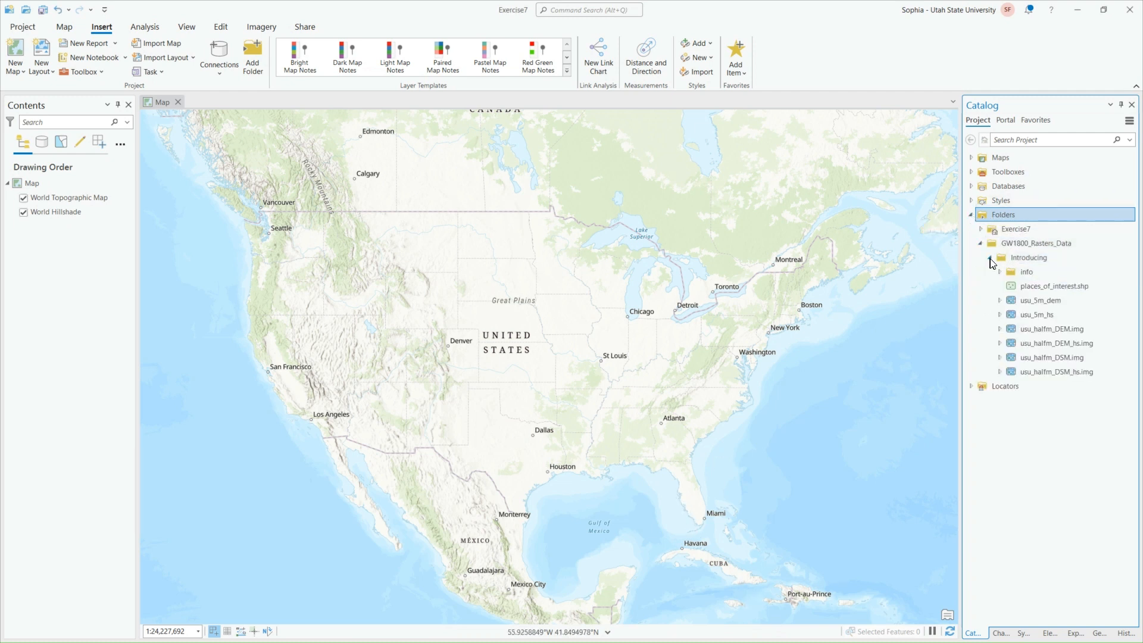
{"action": "mouse_move", "coordinate": [1080, 302]}
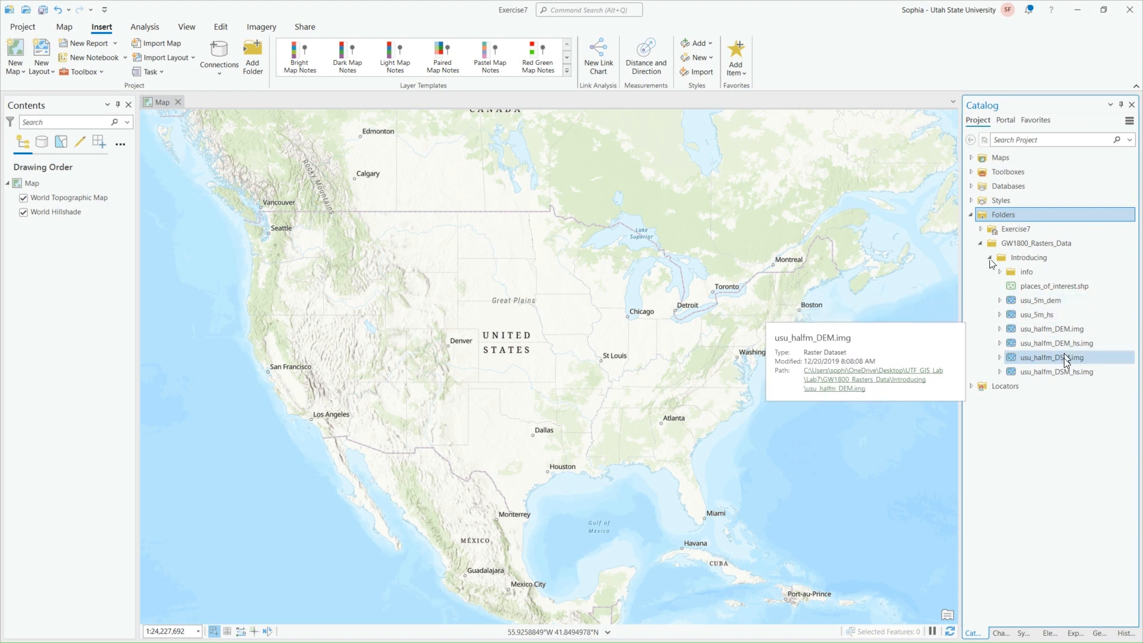
{"action": "mouse_move", "coordinate": [1066, 359]}
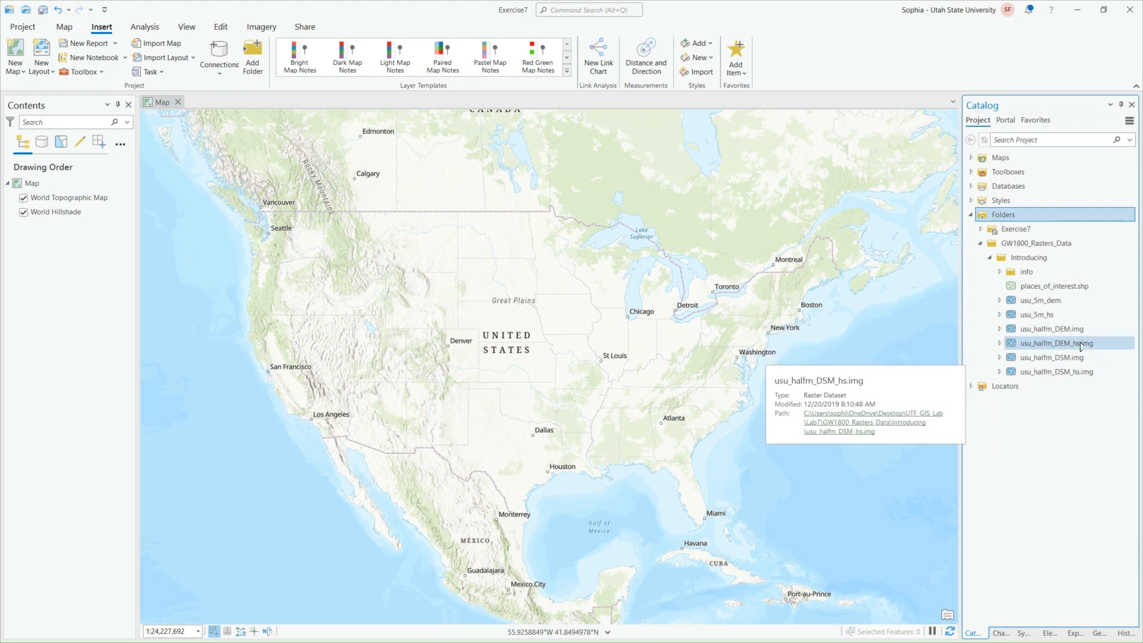
{"action": "left_click", "coordinate": [1070, 301]}
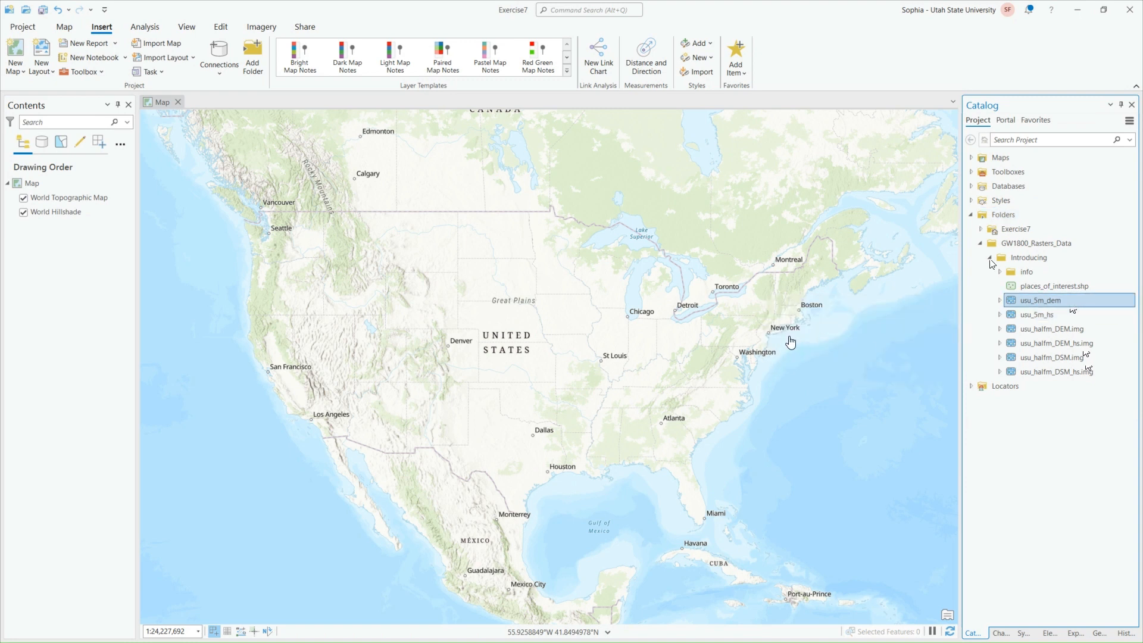
{"action": "left_click", "coordinate": [791, 342]}
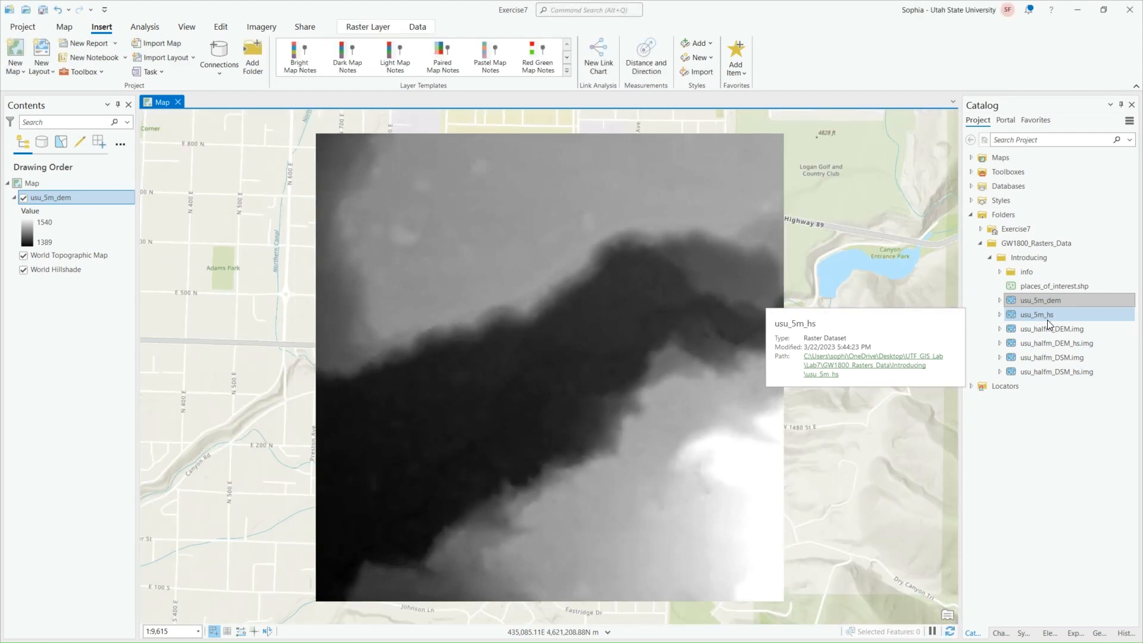
{"action": "left_click_drag", "start_coordinate": [1047, 320], "coordinate": [651, 350]}
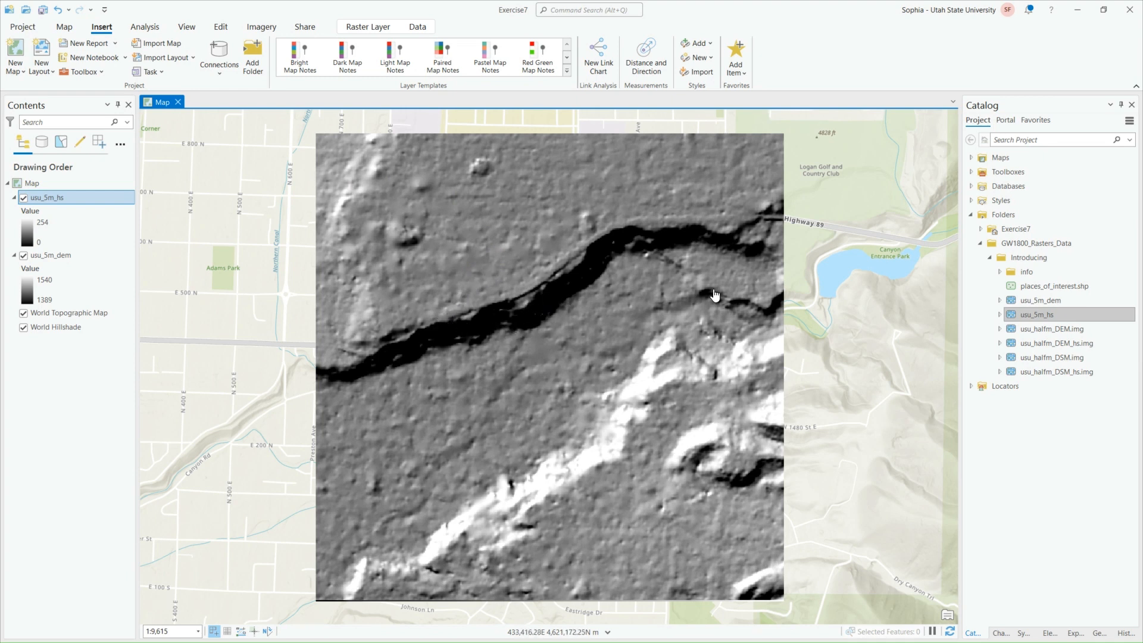
Add the rasters usu_halfm_DEM.img, usu_halfm_DEM_hs.img, usu_halfm_DSM.img and usu_halfm_DSM_hs.img to the map
{"action": "left_click_drag", "start_coordinate": [1052, 329], "coordinate": [638, 384]}
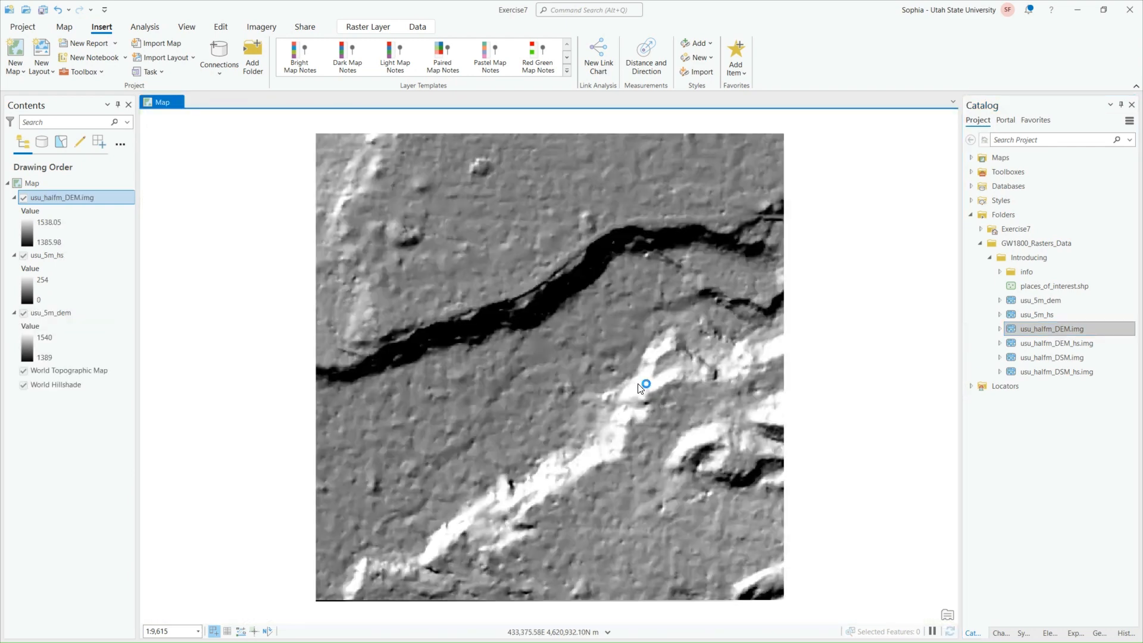
{"action": "left_click_drag", "start_coordinate": [1048, 343], "coordinate": [598, 382]}
{"action": "left_click_drag", "start_coordinate": [1031, 357], "coordinate": [944, 372]}
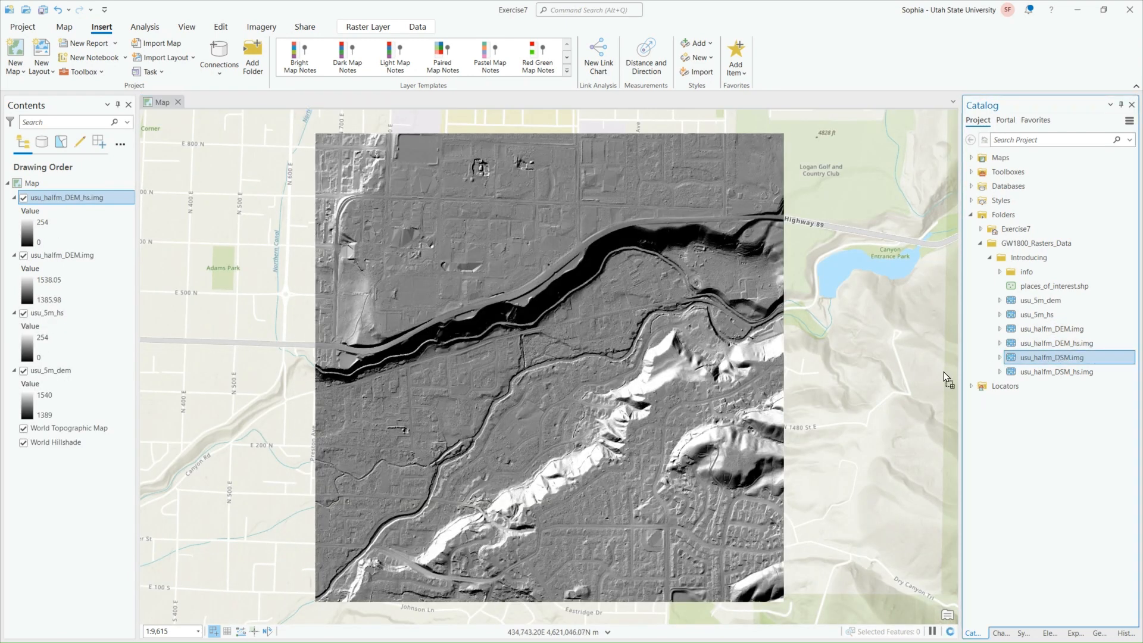
{"action": "left_click_drag", "start_coordinate": [586, 380], "coordinate": [533, 378]}
{"action": "left_click", "coordinate": [1047, 372]}
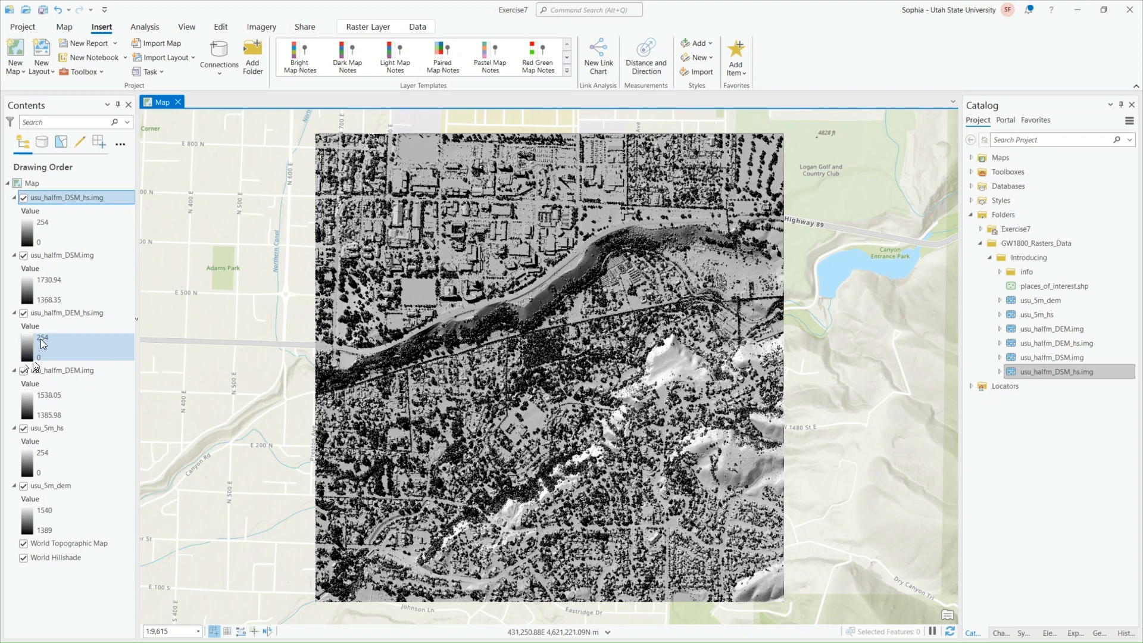
Add the places_of_interest.shp shapefile from the Introducing folder to the map
{"action": "left_click_drag", "start_coordinate": [1053, 286], "coordinate": [673, 366]}
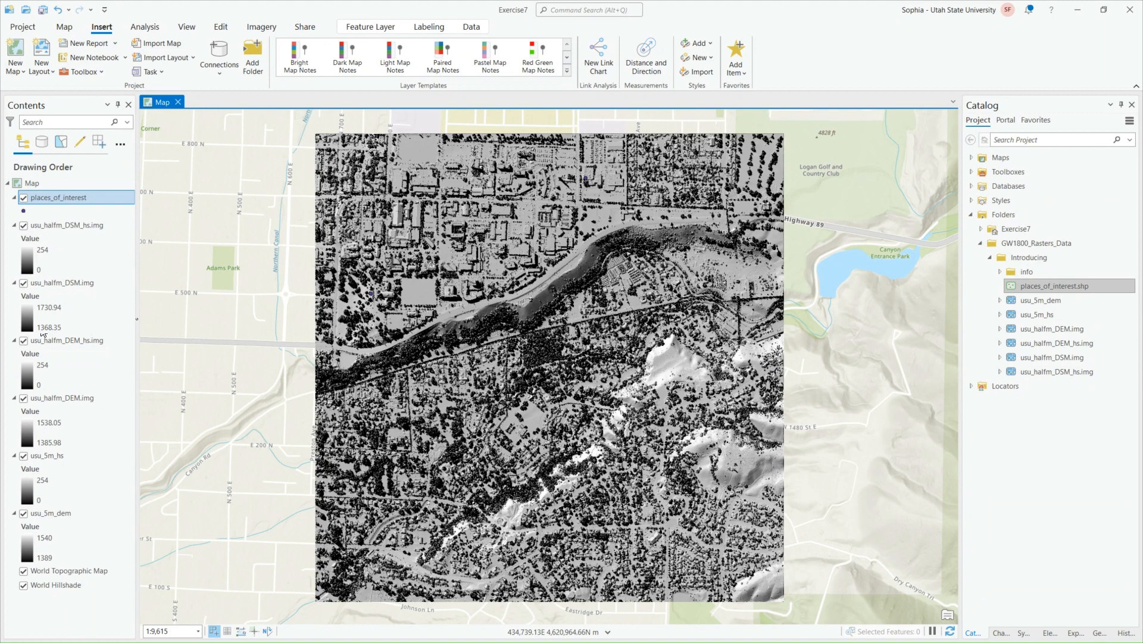
{"action": "scroll", "coordinate": [359, 362], "scroll_direction": "down", "scroll_amount": 1}
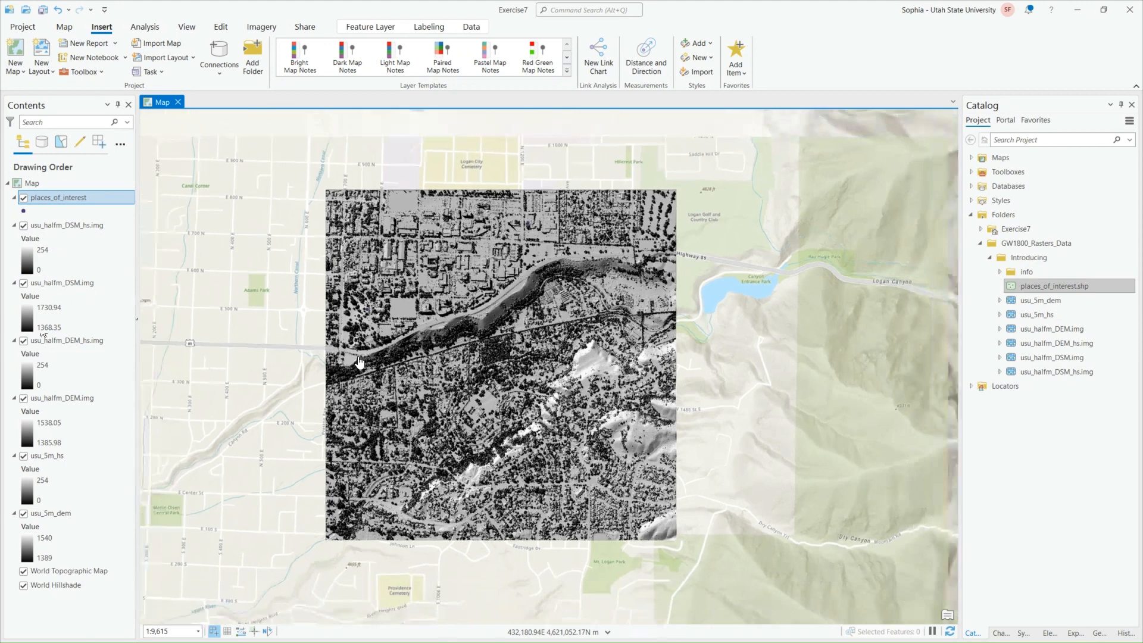
{"action": "scroll", "coordinate": [359, 362], "scroll_direction": "up", "scroll_amount": 1}
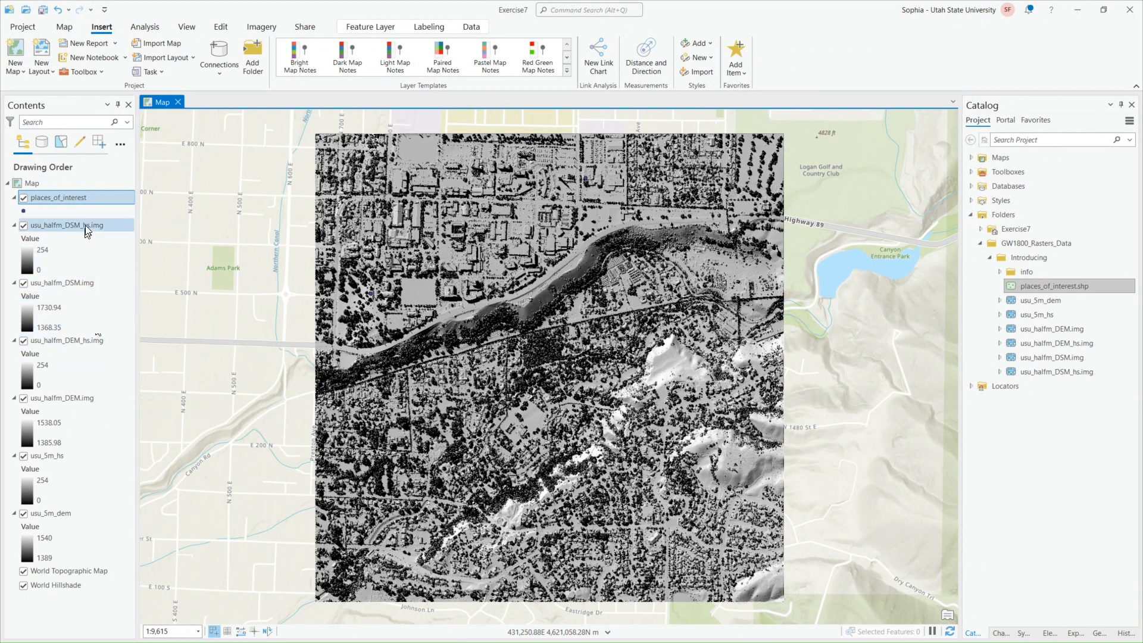
Reorder the layers so that each hillshade raster lies directly below its matching DSM or DEM raster
{"action": "left_click_drag", "start_coordinate": [82, 226], "coordinate": [83, 298]}
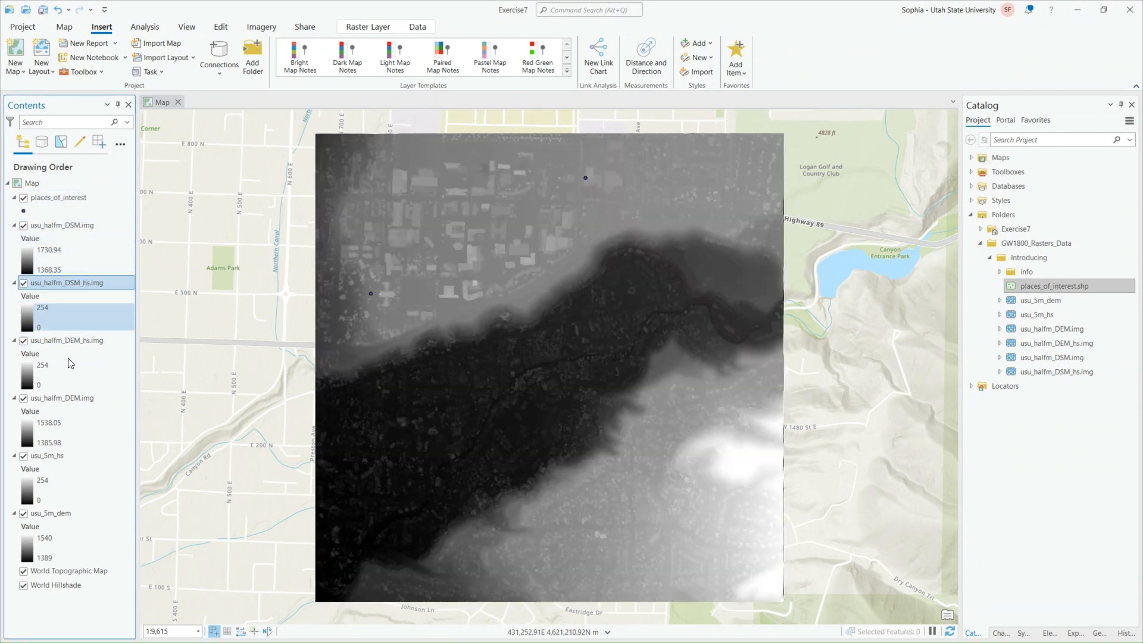
{"action": "left_click_drag", "start_coordinate": [80, 341], "coordinate": [64, 564]}
{"action": "left_click", "coordinate": [69, 458]}
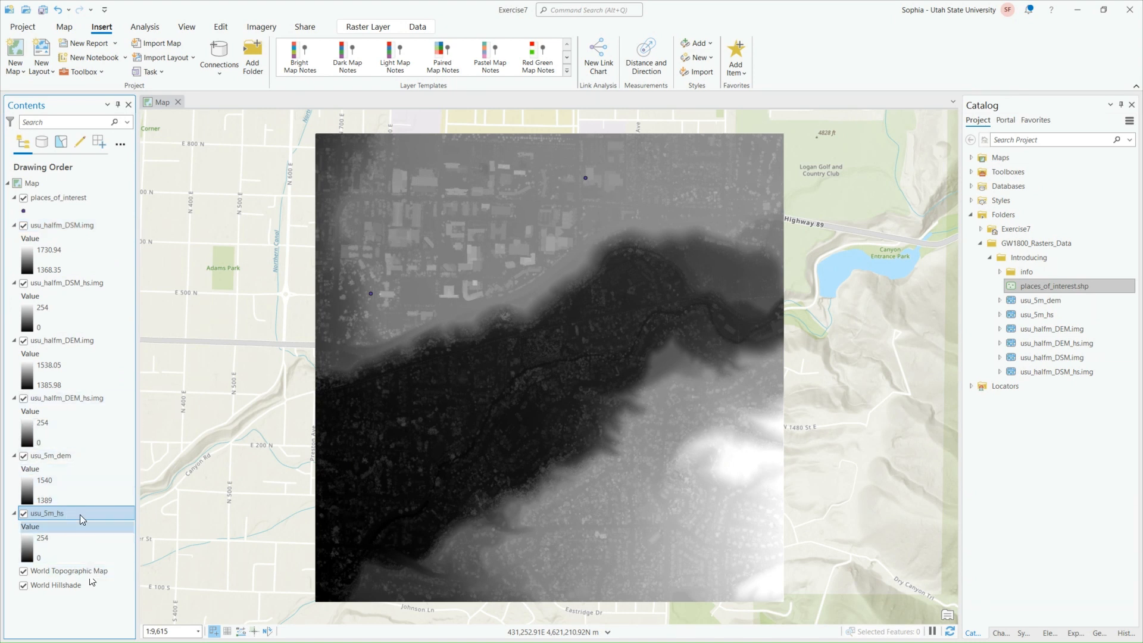
Group the usu_5m_dem and usu_5m_hs layers into one group layer
{"action": "left_click", "coordinate": [76, 457], "text": "ctrl"}
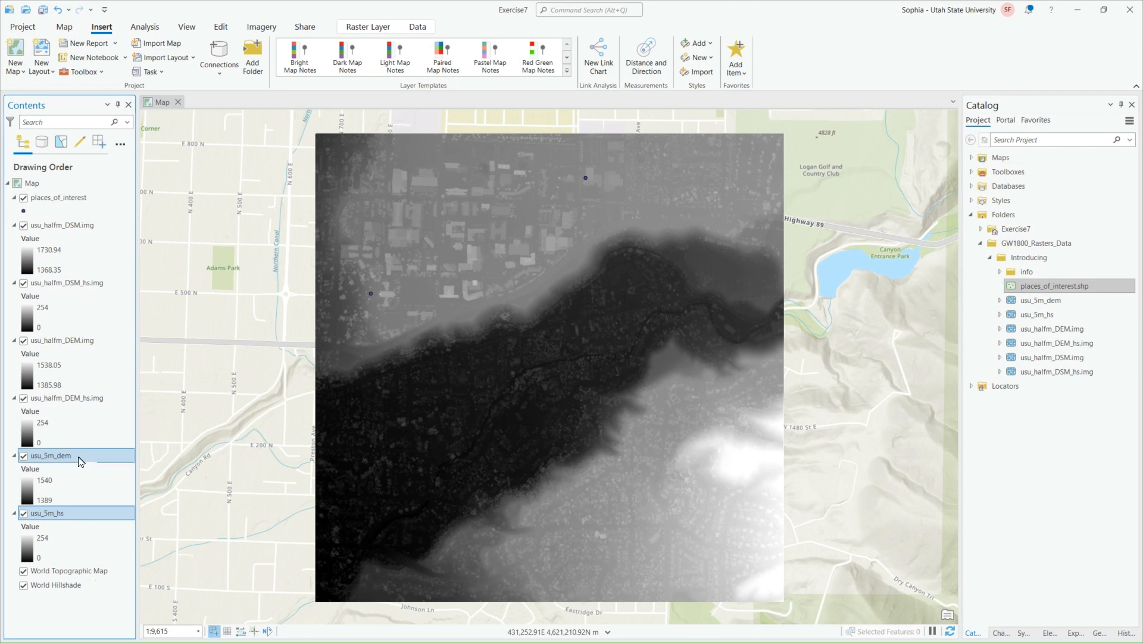
{"action": "right_click", "coordinate": [69, 511]}
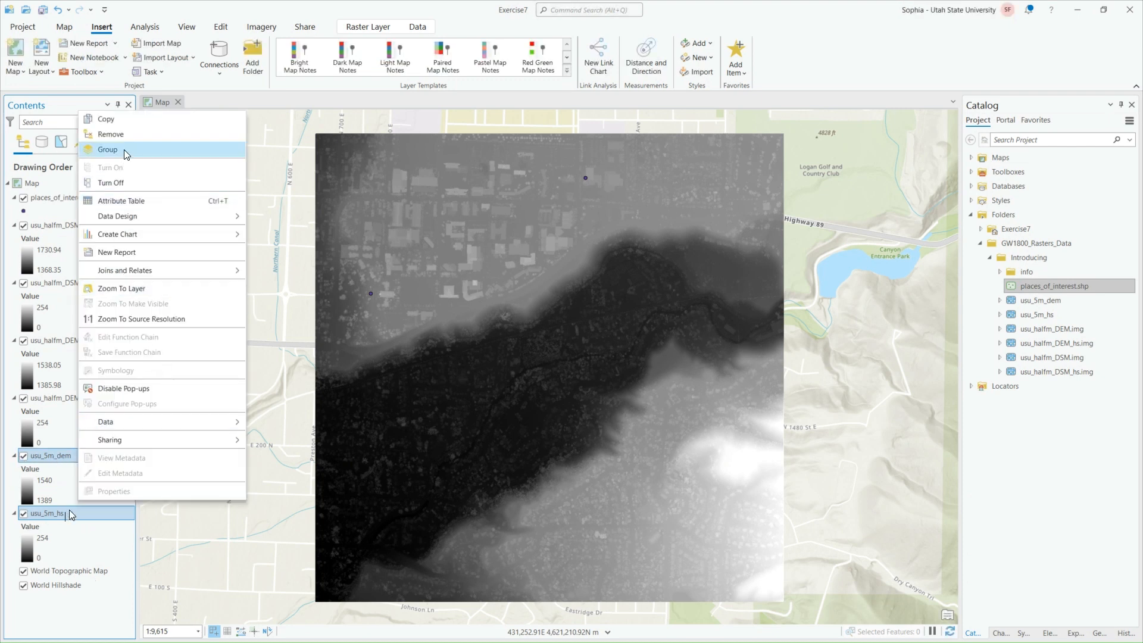
{"action": "left_click", "coordinate": [108, 150]}
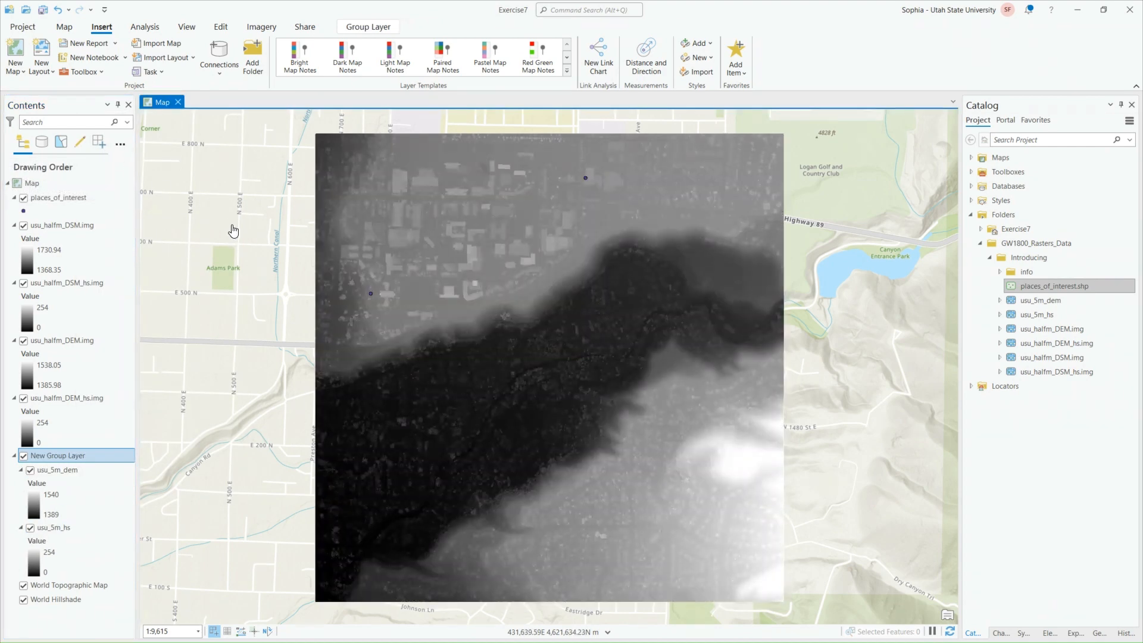
{"action": "right_click", "coordinate": [40, 459]}
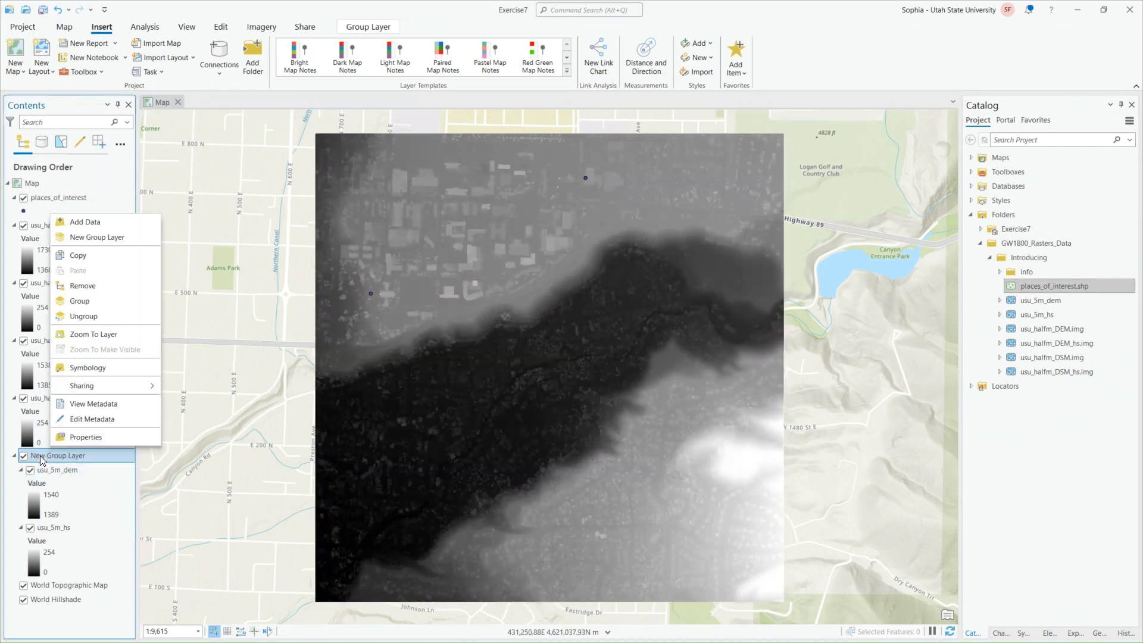
{"action": "key", "text": "Escape"}
{"action": "left_click", "coordinate": [42, 458]}
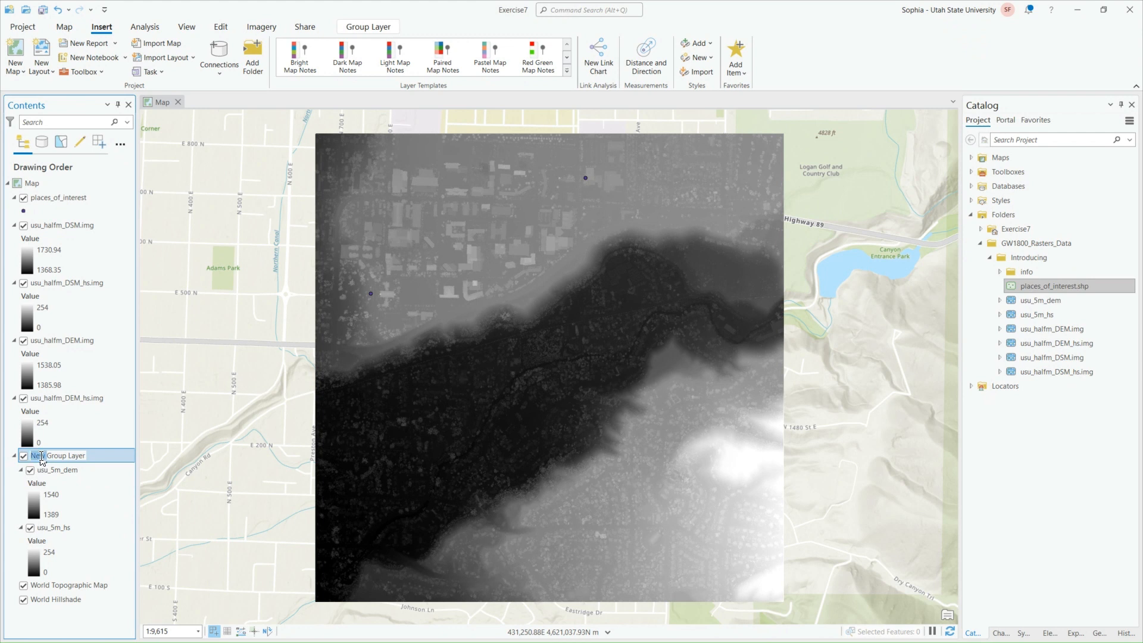
{"action": "double_click", "coordinate": [59, 456]}
{"action": "left_click", "coordinate": [74, 455]}
{"action": "key", "text": "Return"}
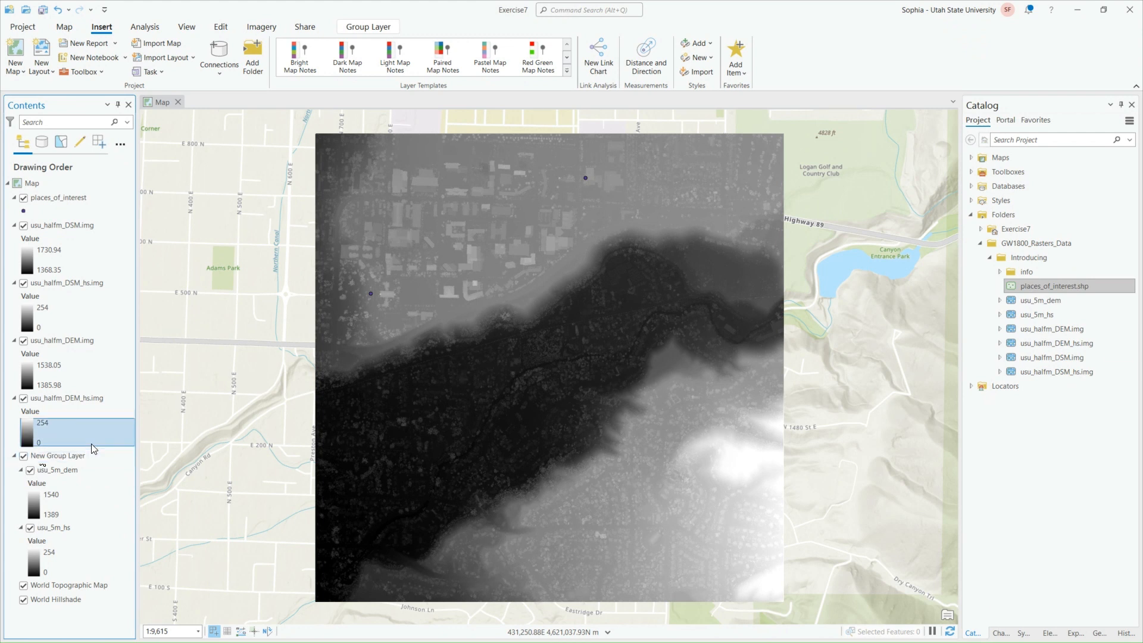
Rename the new group layer as 5m_dem in its layer properties
{"action": "right_click", "coordinate": [95, 456]}
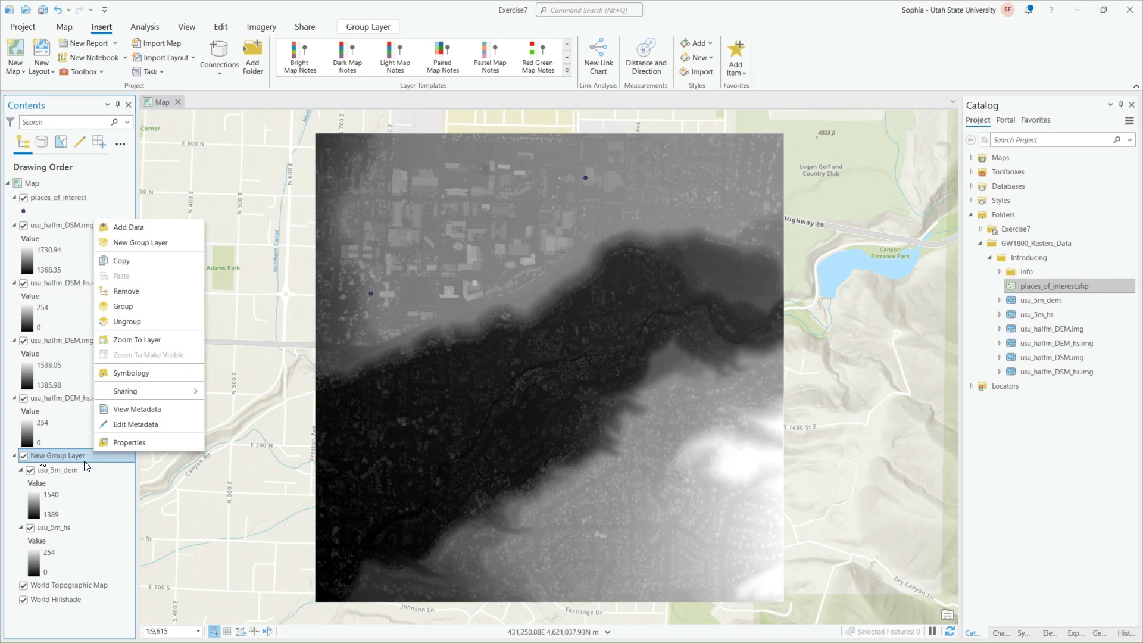
{"action": "left_click", "coordinate": [122, 444]}
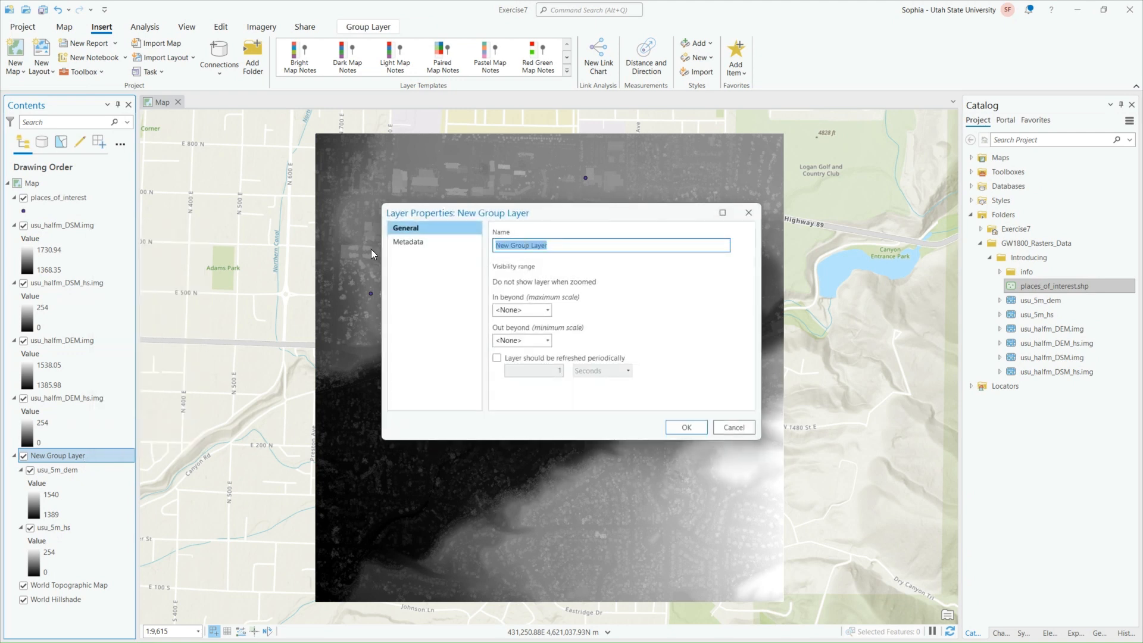
{"action": "type", "text": "5m_dem"}
{"action": "left_click", "coordinate": [685, 428]}
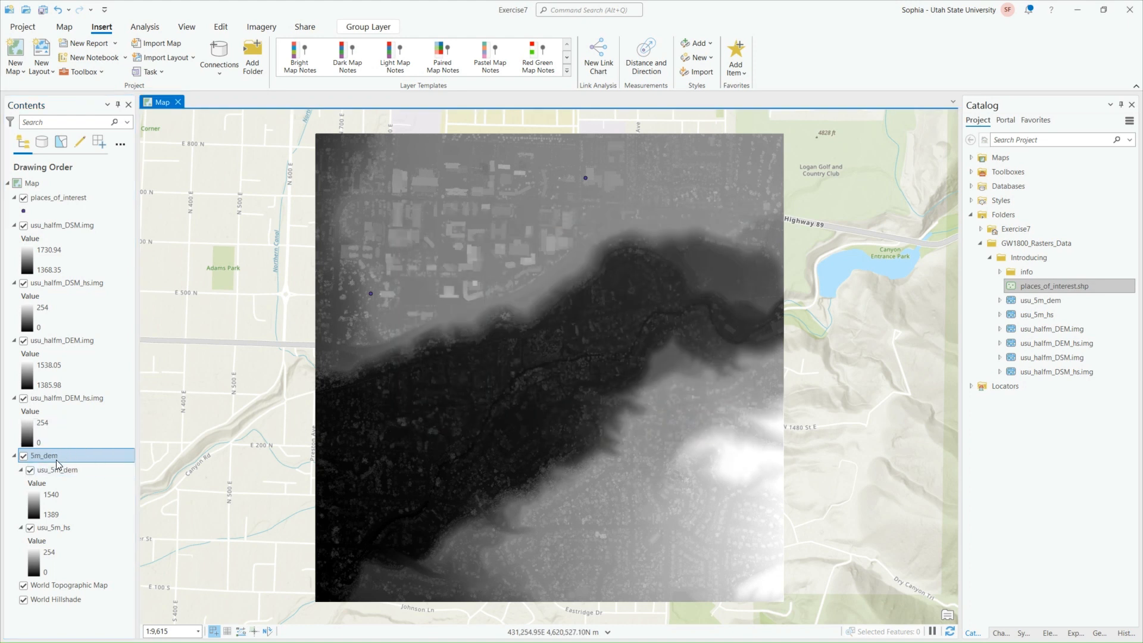
Collapse the 5m_dem group layer and turn off its visibility
{"action": "left_click", "coordinate": [15, 455]}
{"action": "left_click", "coordinate": [24, 457]}
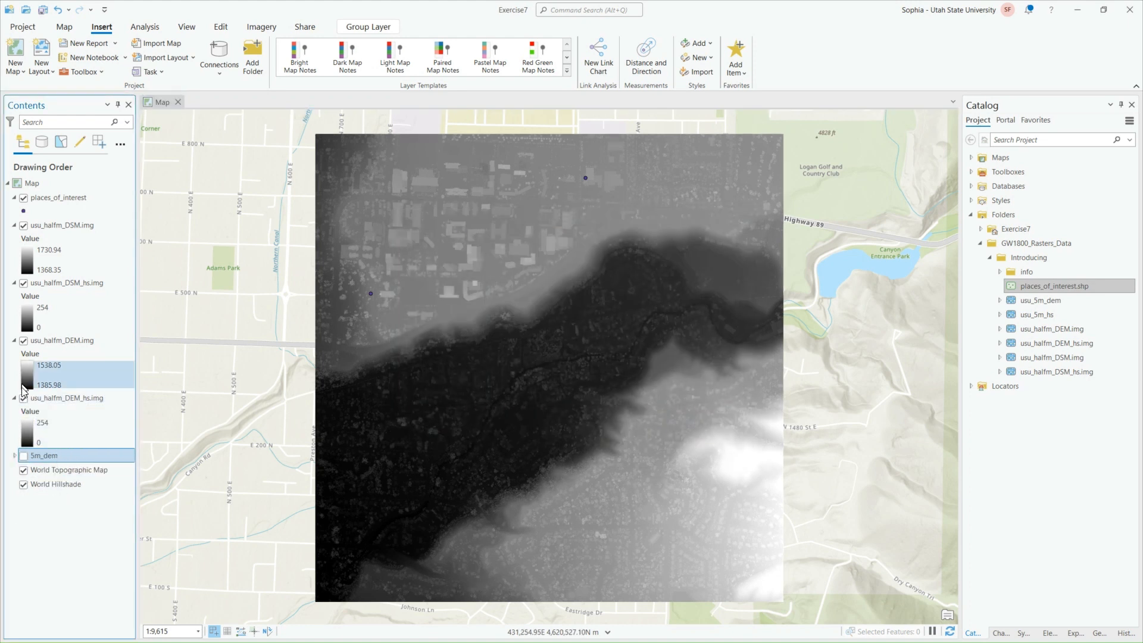
Group the usu_halfm_DEM.img and usu_halfm_DEM_hs.img layers into one group layer
{"action": "left_click", "coordinate": [71, 398]}
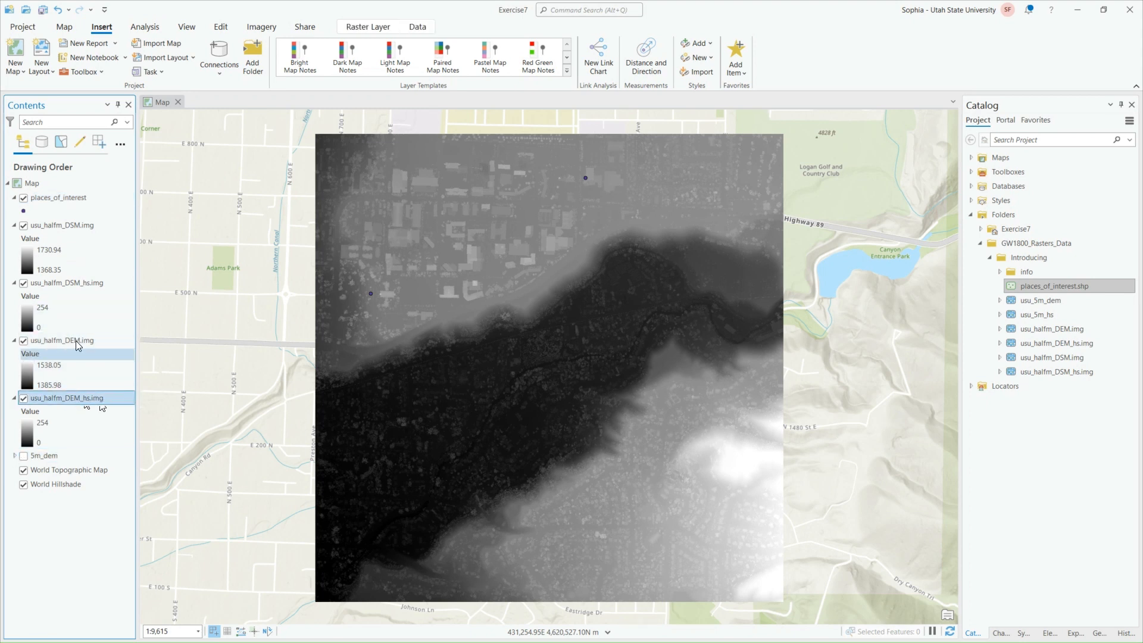
{"action": "left_click", "coordinate": [86, 340], "text": "ctrl"}
{"action": "right_click", "coordinate": [89, 342]}
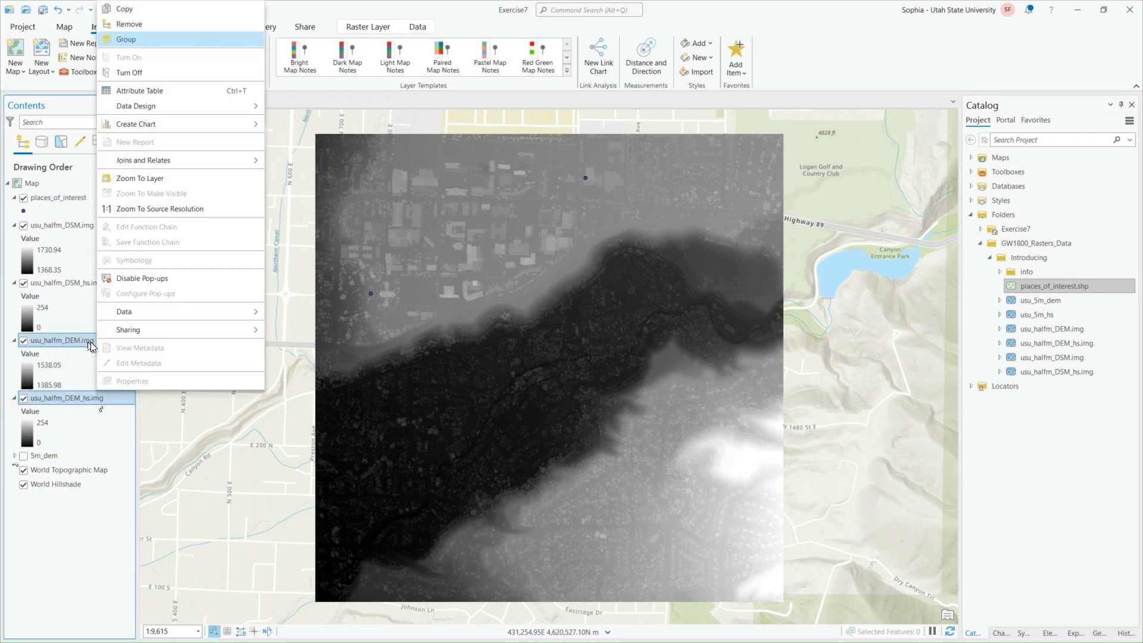
{"action": "left_click", "coordinate": [126, 40]}
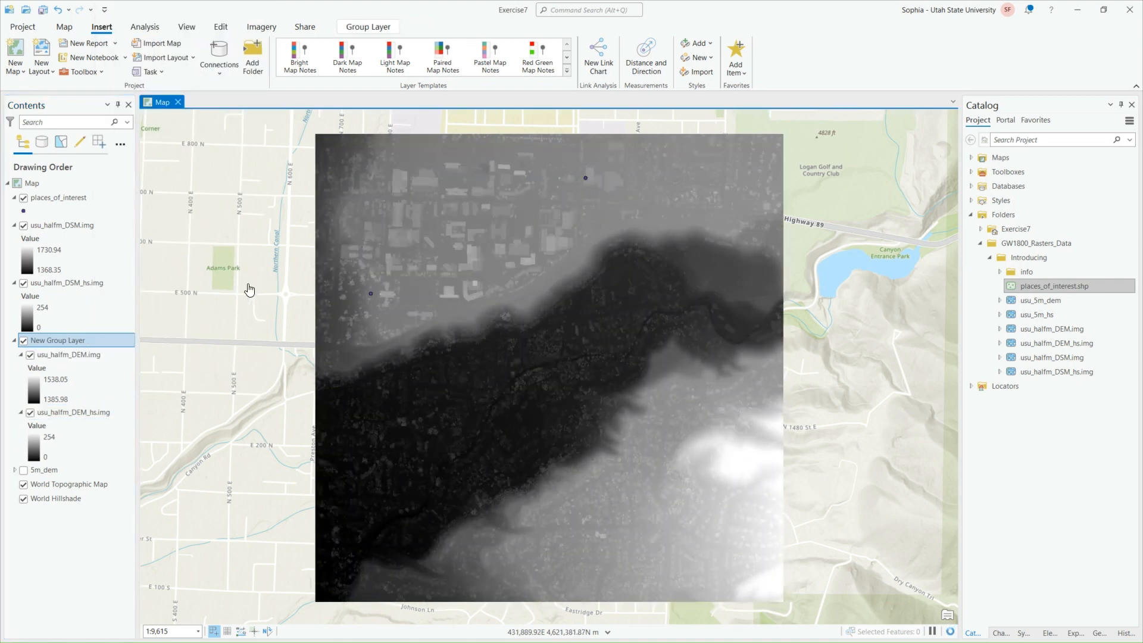
Rename the new group layer as 0.5 meter DEM, and collapse and hide it in the layer list
{"action": "right_click", "coordinate": [82, 341]}
{"action": "left_click", "coordinate": [113, 320]}
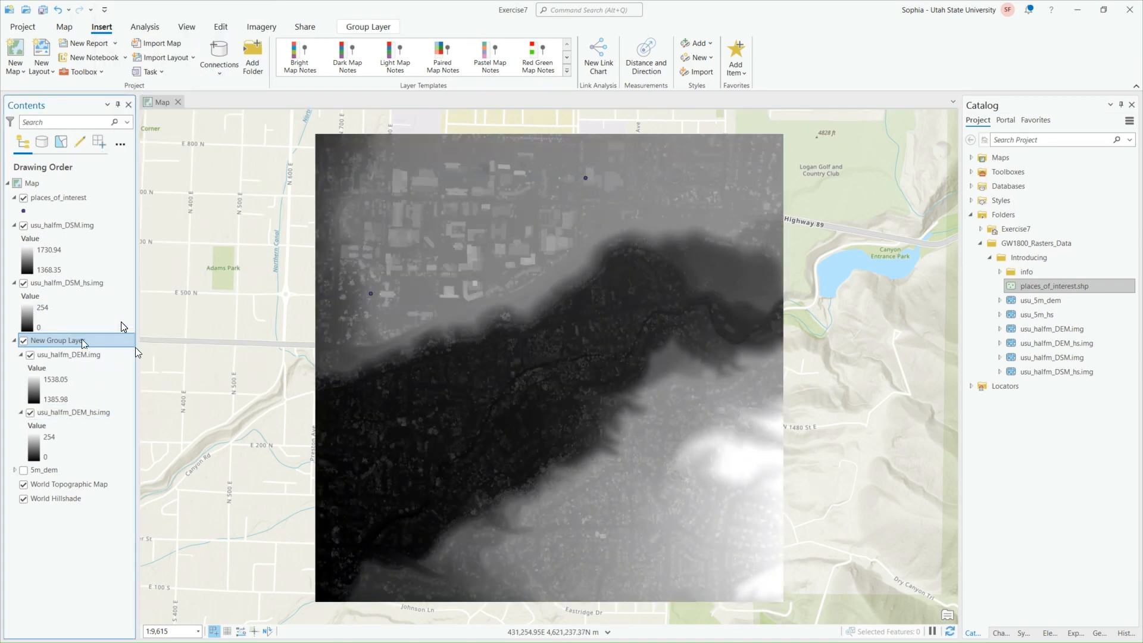
{"action": "left_click_drag", "start_coordinate": [558, 243], "coordinate": [469, 250]}
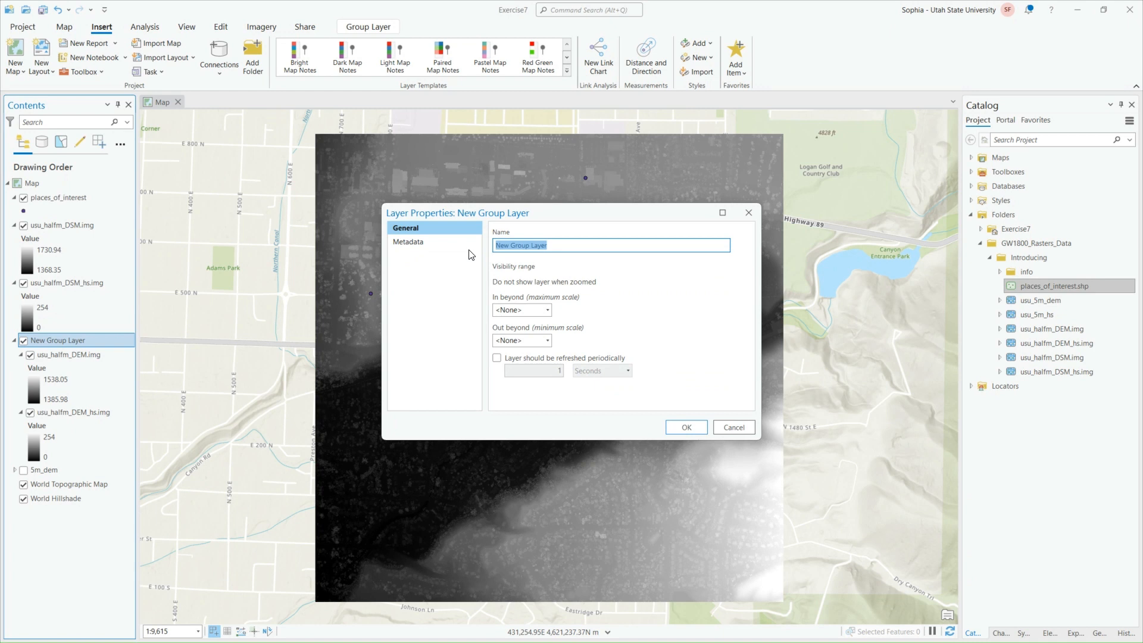
{"action": "type", "text": "h"}
{"action": "left_click", "coordinate": [689, 431]}
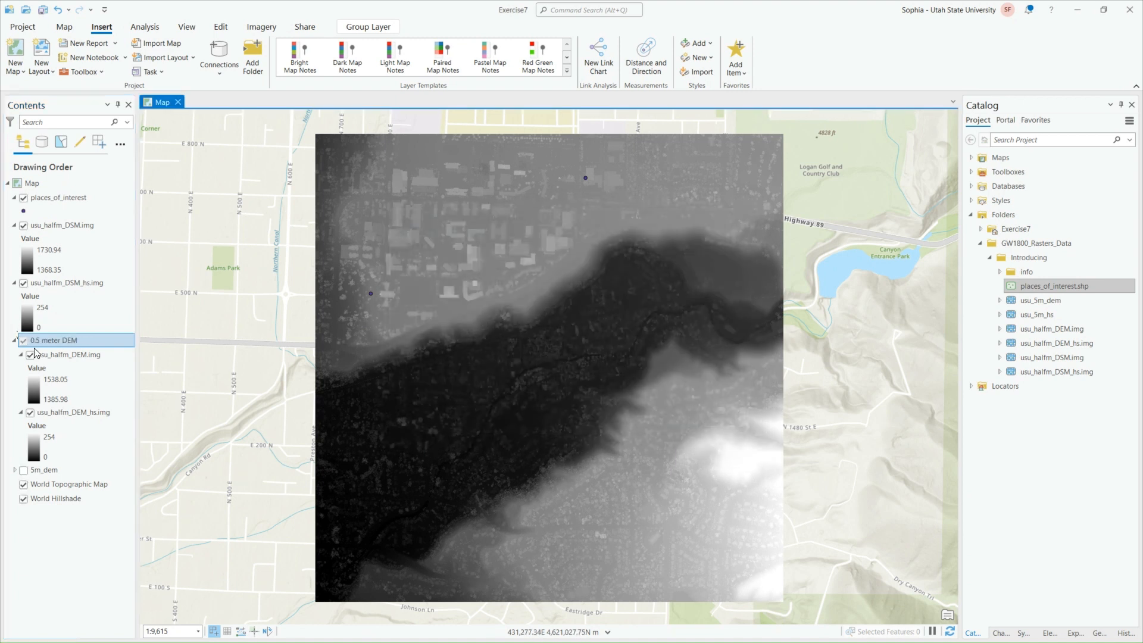
{"action": "left_click", "coordinate": [16, 342]}
{"action": "left_click", "coordinate": [24, 341]}
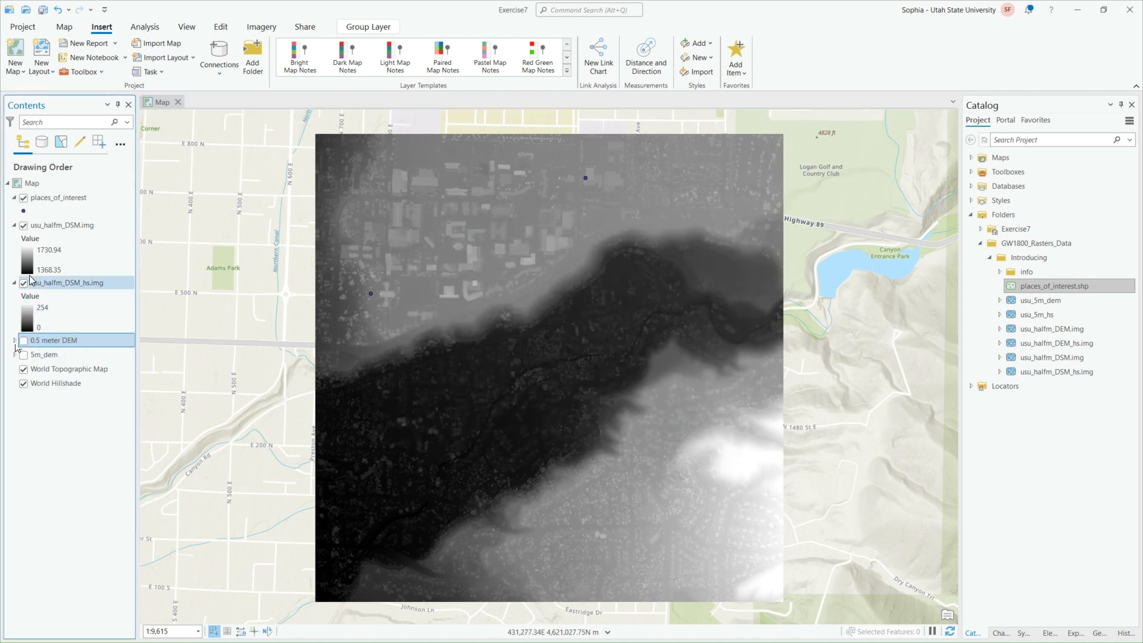
Group the usu_halfm_DSM.img and usu_halfm_DSM_hs.img layers into one group layer
{"action": "left_click", "coordinate": [63, 284]}
{"action": "left_click", "coordinate": [75, 225], "text": "ctrl"}
{"action": "right_click", "coordinate": [77, 225]}
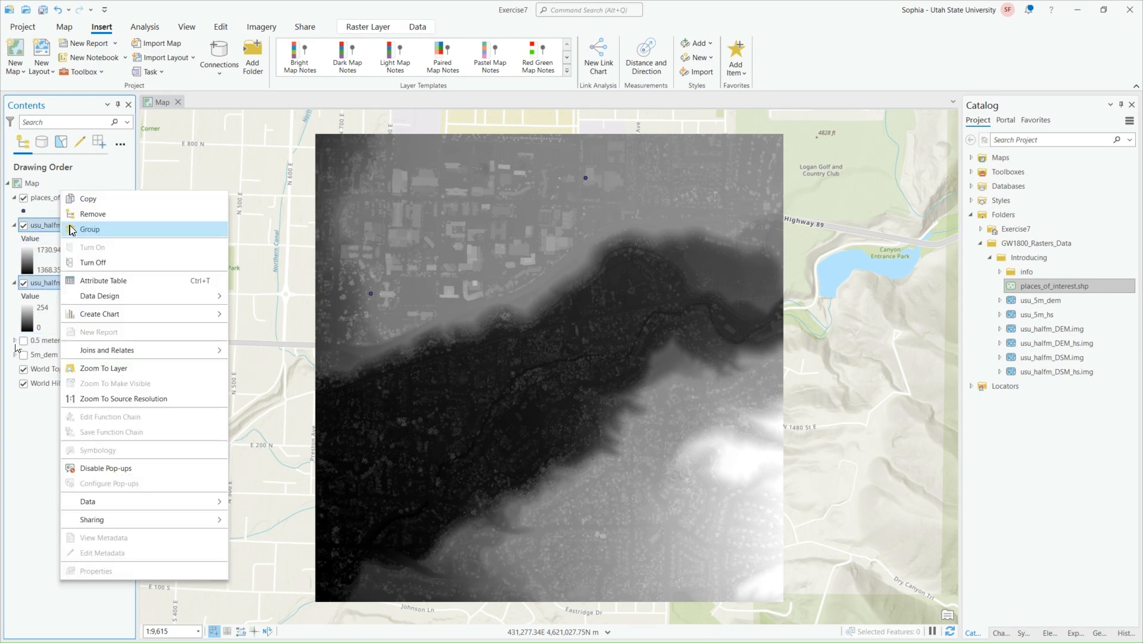
{"action": "left_click", "coordinate": [90, 229]}
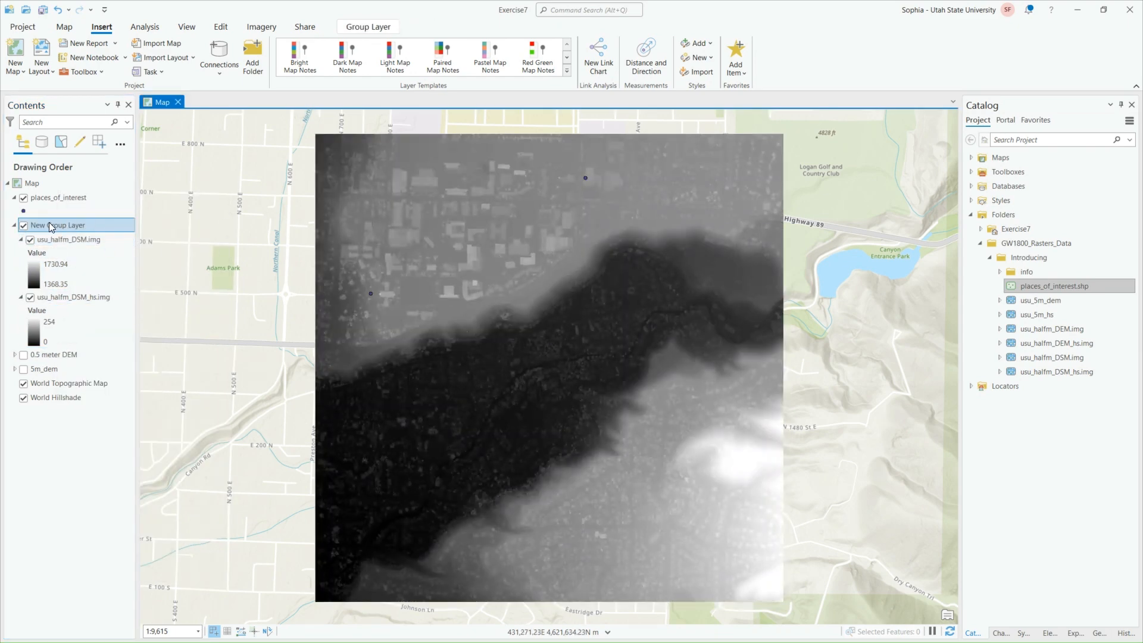
Rename the group layer holding the DSM rasters as 0.5 meter DSM, and collapse and hide it
{"action": "double_click", "coordinate": [85, 228]}
{"action": "triple_click", "coordinate": [499, 248]}
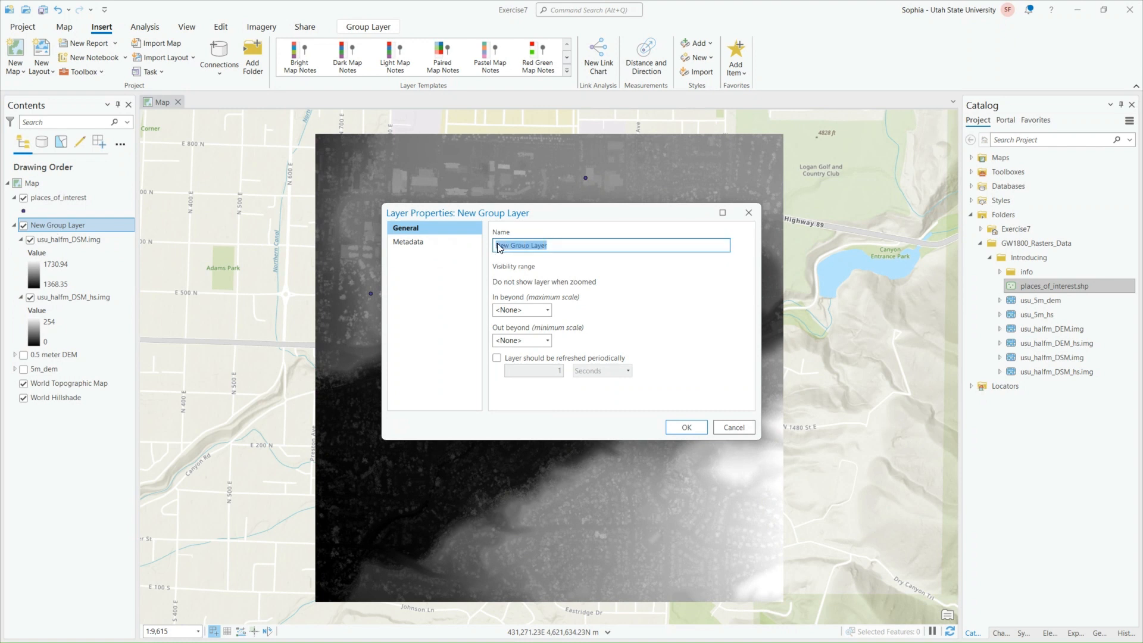
{"action": "type", "text": "0.5 meter DSM"}
{"action": "left_click", "coordinate": [687, 428]}
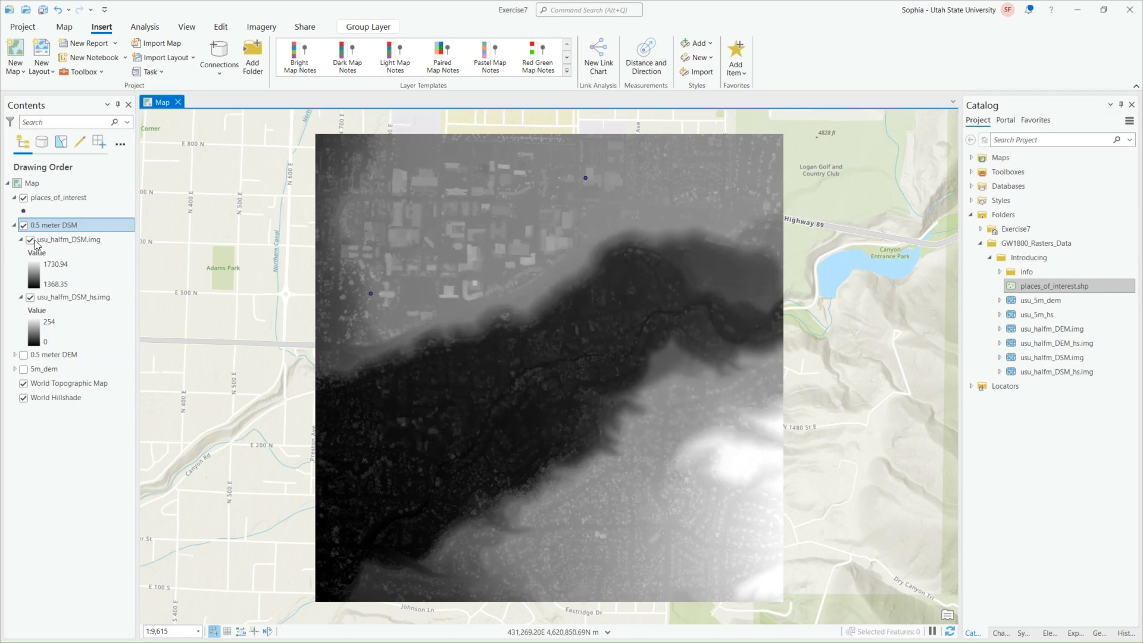
{"action": "left_click", "coordinate": [14, 224]}
{"action": "left_click", "coordinate": [23, 225]}
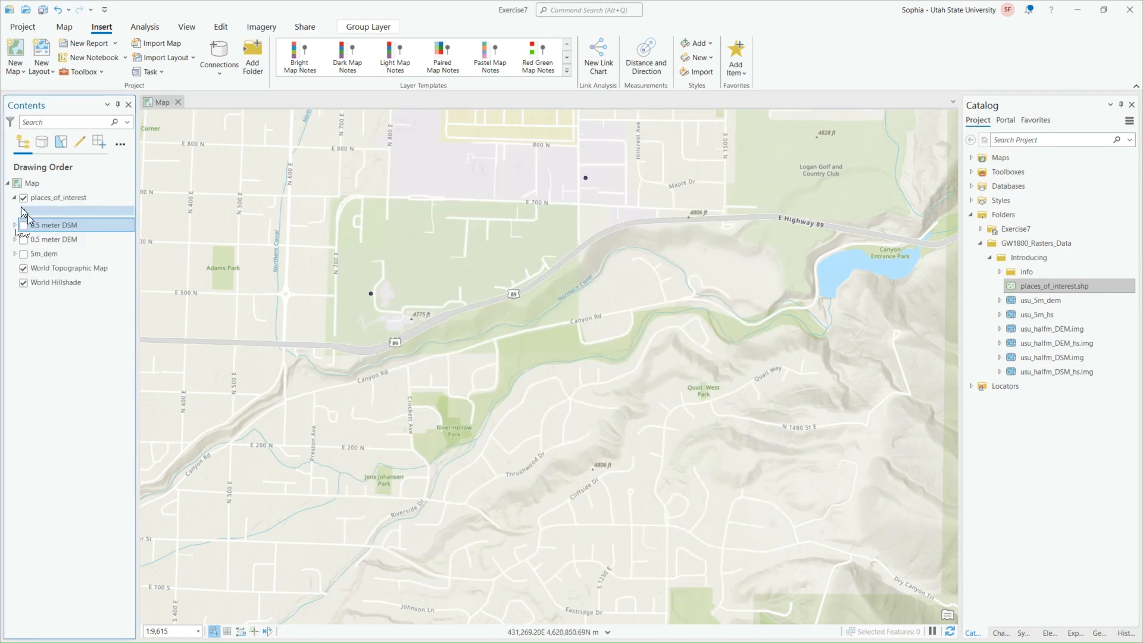
Change the fill color of the places_of_interest point symbol to red and apply it
{"action": "scroll", "coordinate": [449, 222], "scroll_direction": "up", "scroll_amount": 3}
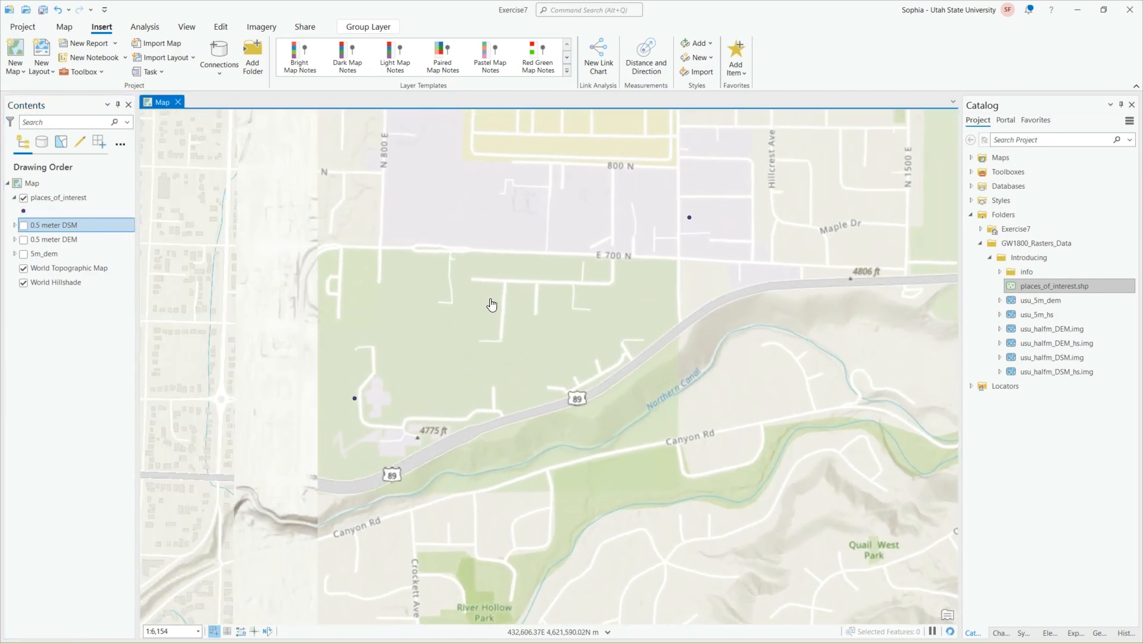
{"action": "left_click", "coordinate": [23, 211]}
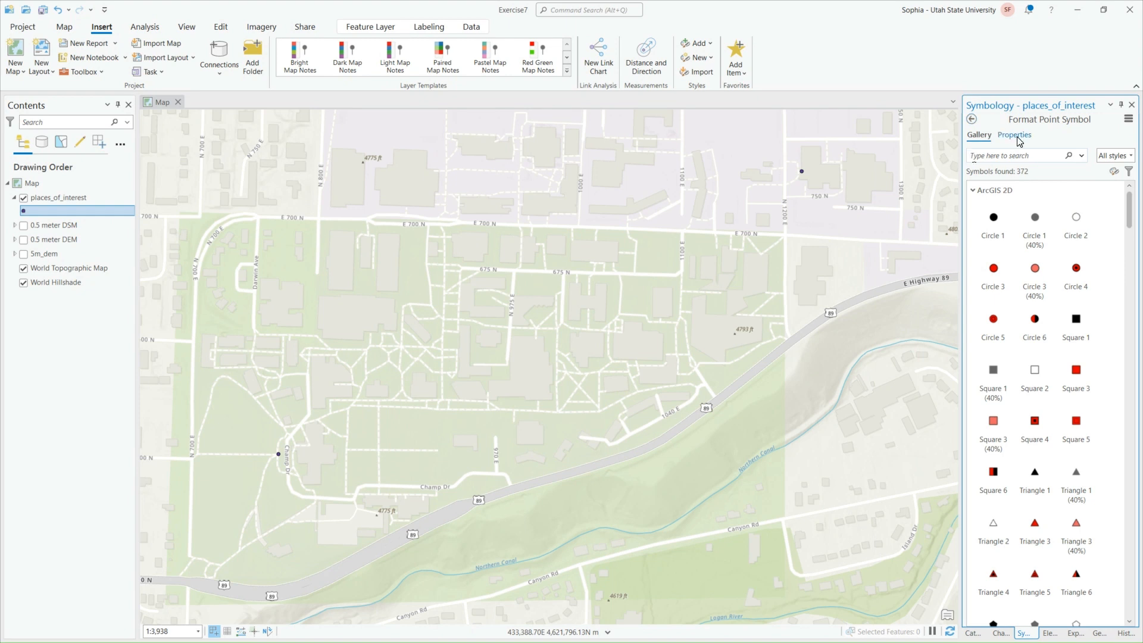
{"action": "left_click", "coordinate": [1019, 142]}
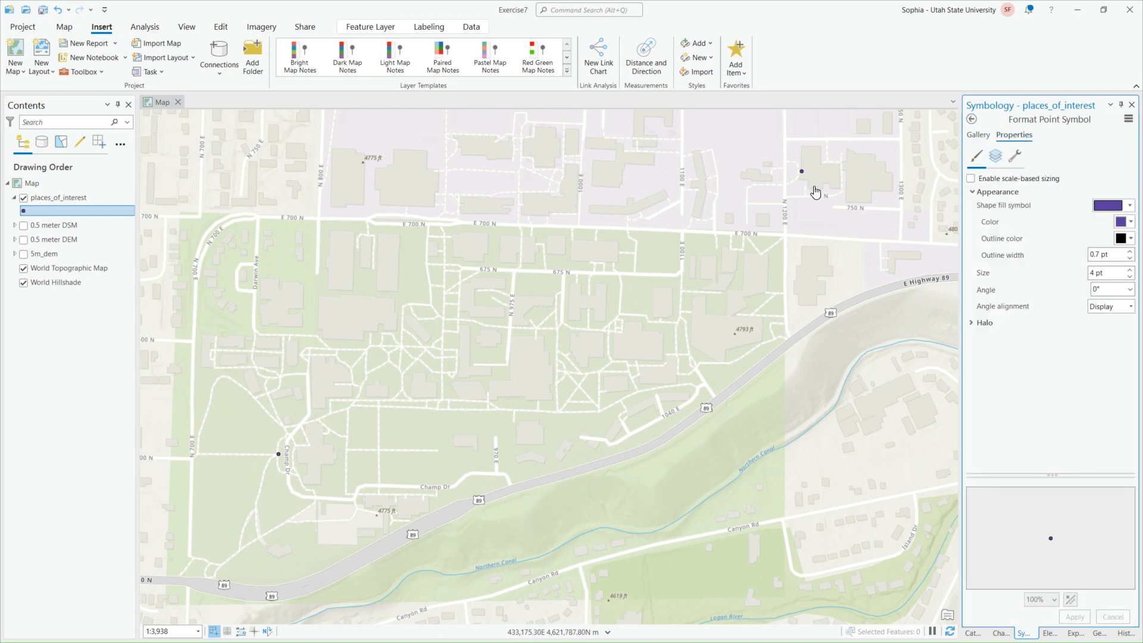
{"action": "left_click", "coordinate": [1129, 205]}
{"action": "left_click", "coordinate": [1129, 205]}
{"action": "left_click", "coordinate": [1125, 222]}
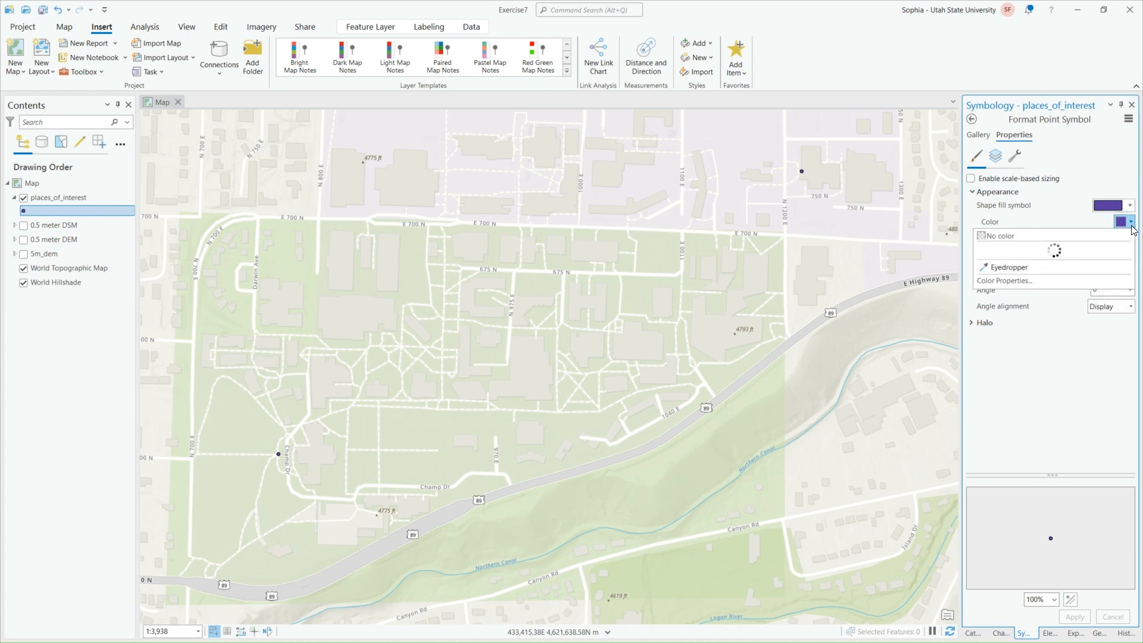
{"action": "left_click", "coordinate": [998, 285]}
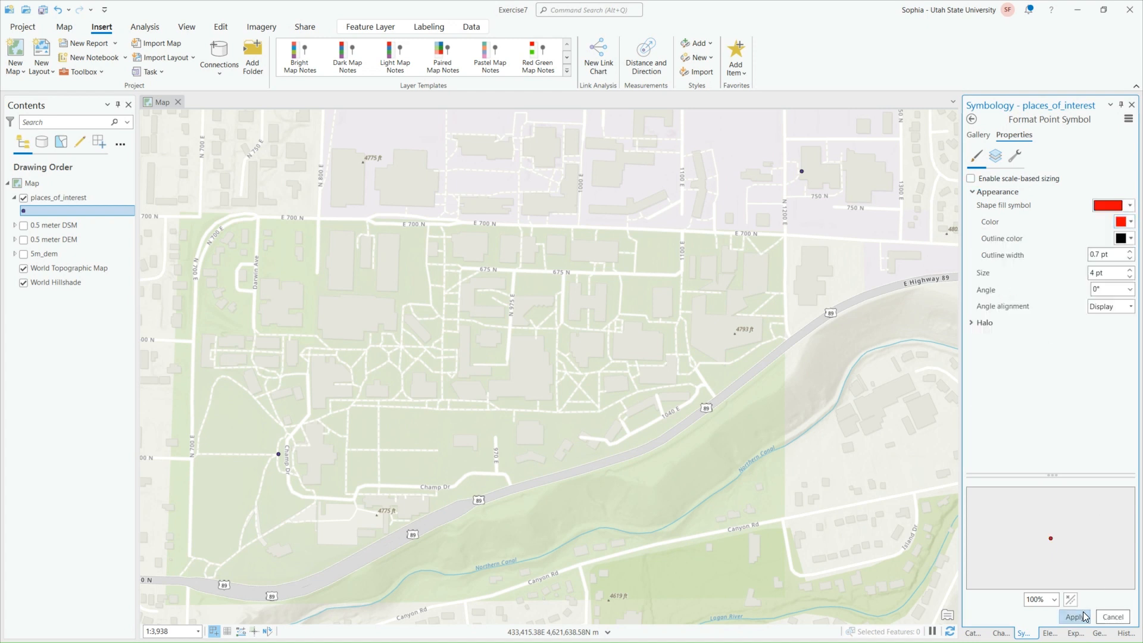
Hide and collapse the places_of_interest layer, and expand the 5m_dem, 0.5 meter DEM and 0.5 meter DSM group layers
{"action": "left_click", "coordinate": [22, 199]}
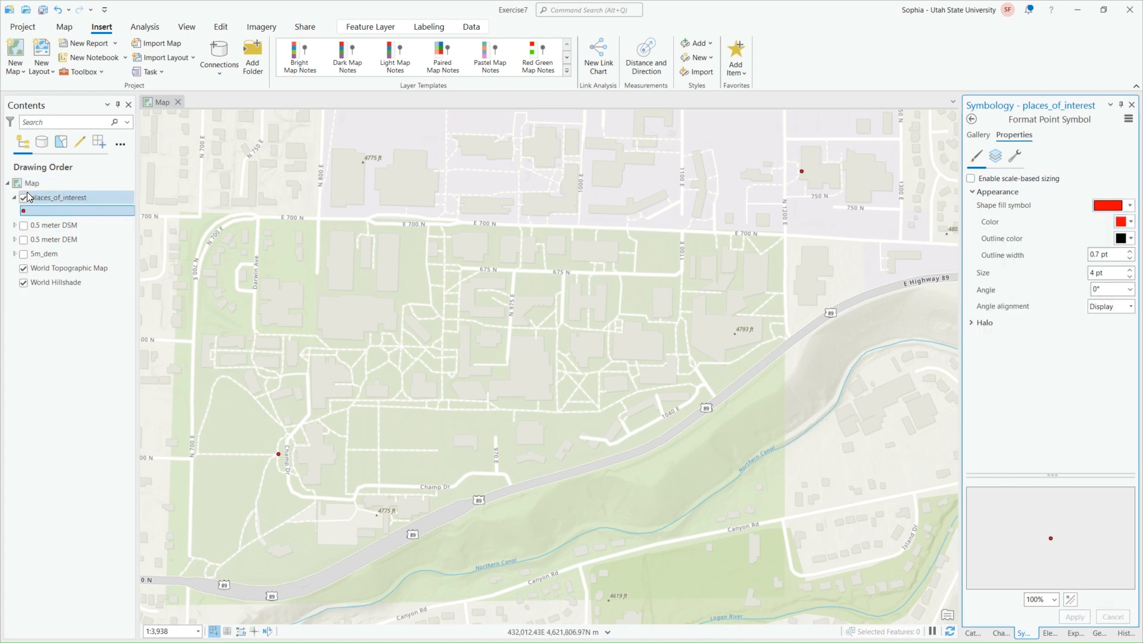
{"action": "left_click", "coordinate": [15, 198]}
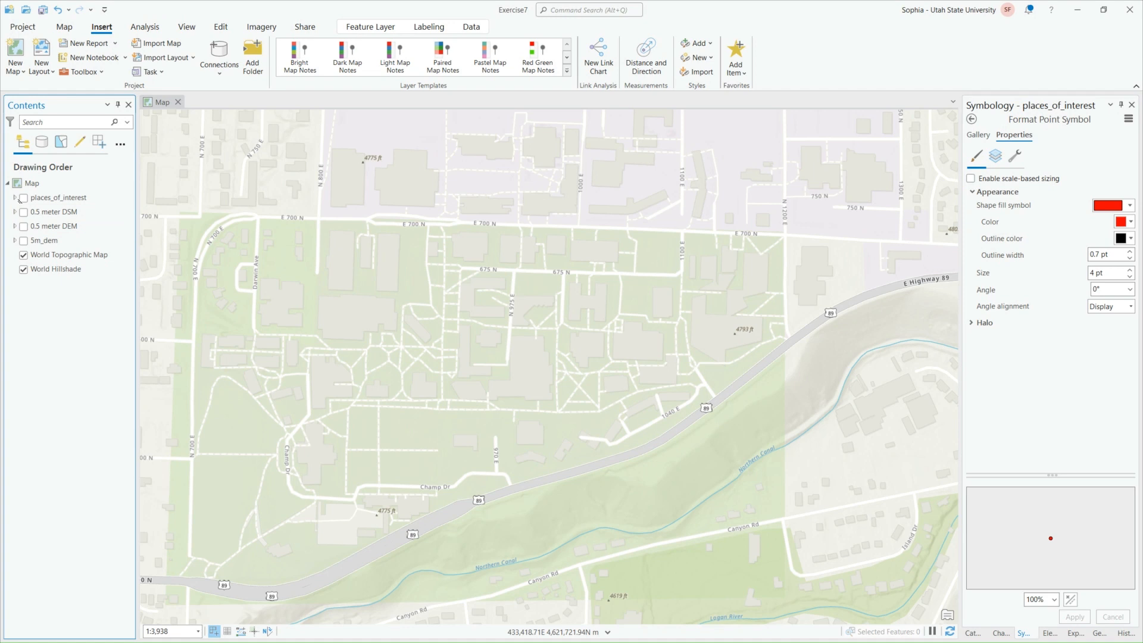
{"action": "left_click", "coordinate": [15, 240]}
{"action": "left_click", "coordinate": [15, 226]}
{"action": "left_click", "coordinate": [14, 211]}
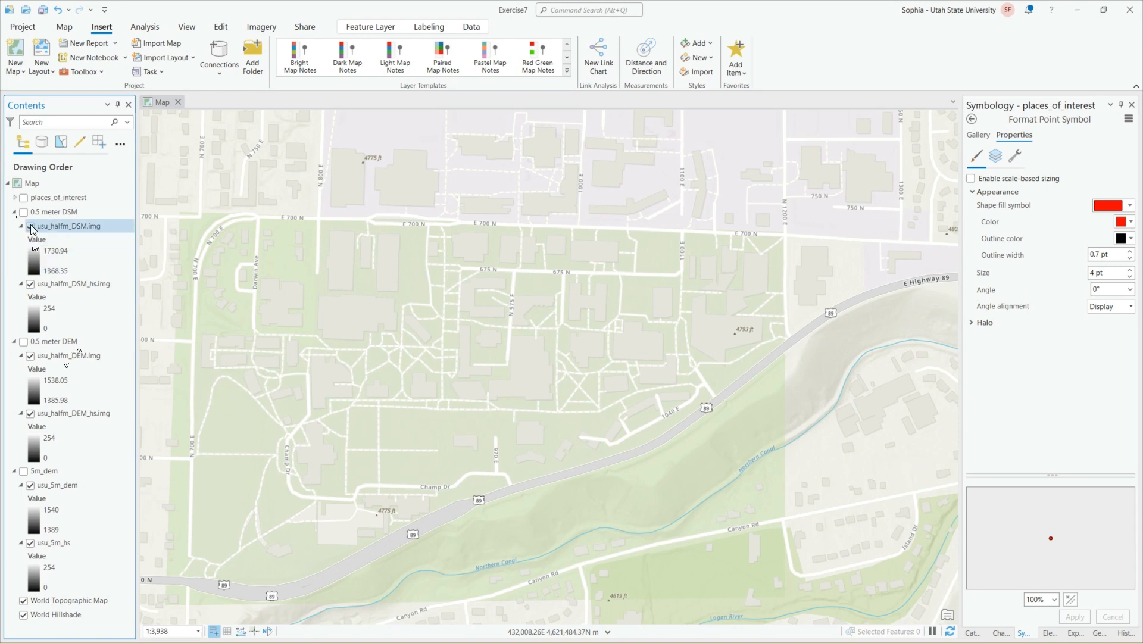
Turn on the 0.5 meter DSM group layer and examine its buildings and terrain on the map
{"action": "left_click", "coordinate": [23, 212]}
{"action": "scroll", "coordinate": [392, 261], "scroll_direction": "down", "scroll_amount": 2}
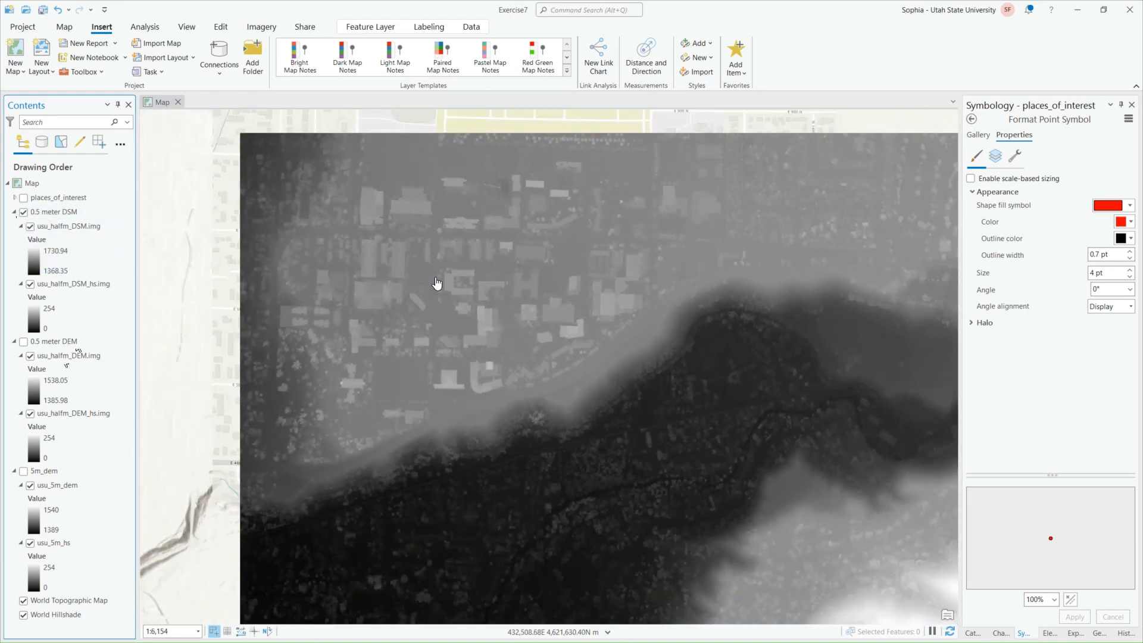
{"action": "left_click_drag", "start_coordinate": [623, 439], "coordinate": [592, 459]}
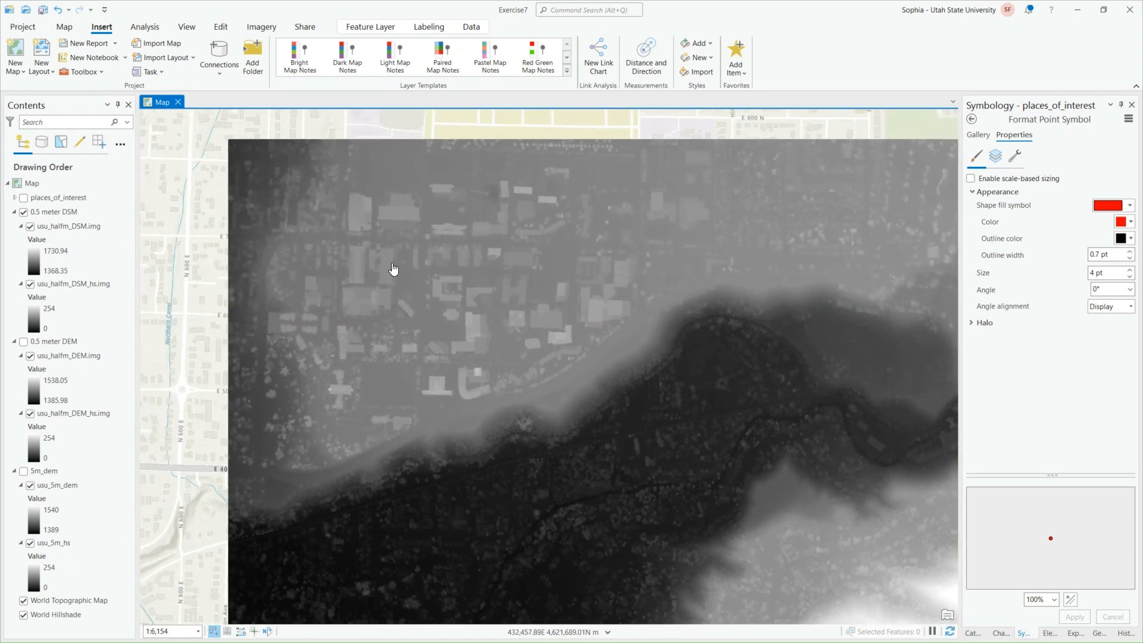
{"action": "left_click_drag", "start_coordinate": [494, 404], "coordinate": [477, 529]}
Turn on the 0.5 meter DEM group layer and compare it with the 0.5 meter DSM by hiding and reshowing the DSM group
{"action": "left_click", "coordinate": [24, 341]}
{"action": "left_click", "coordinate": [24, 211]}
{"action": "left_click_drag", "start_coordinate": [539, 375], "coordinate": [503, 478]}
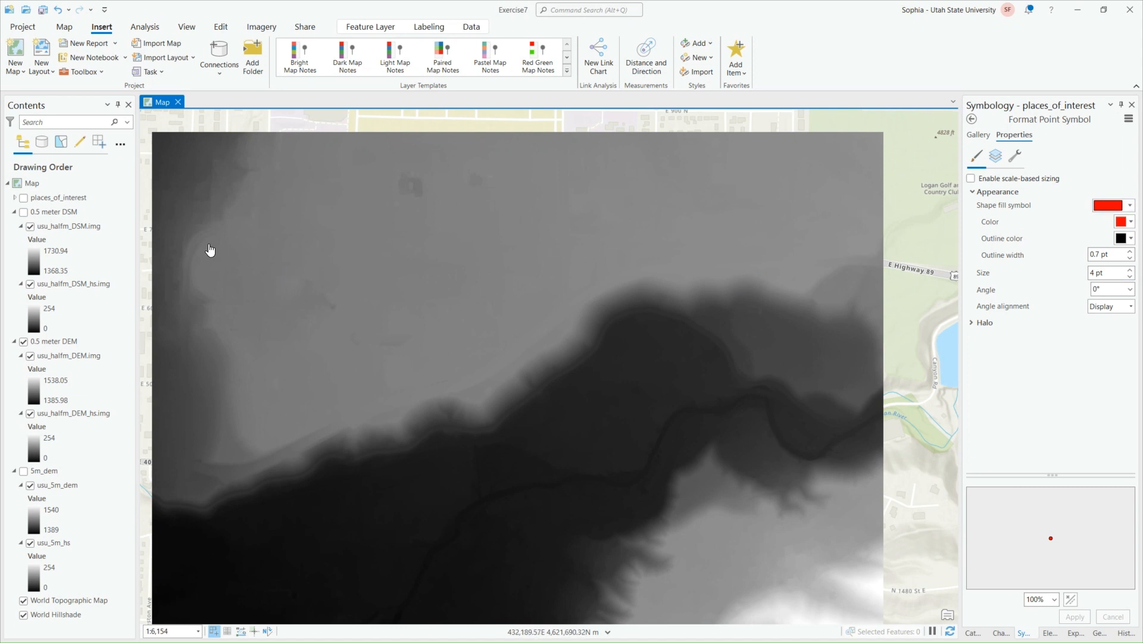
{"action": "left_click", "coordinate": [31, 213]}
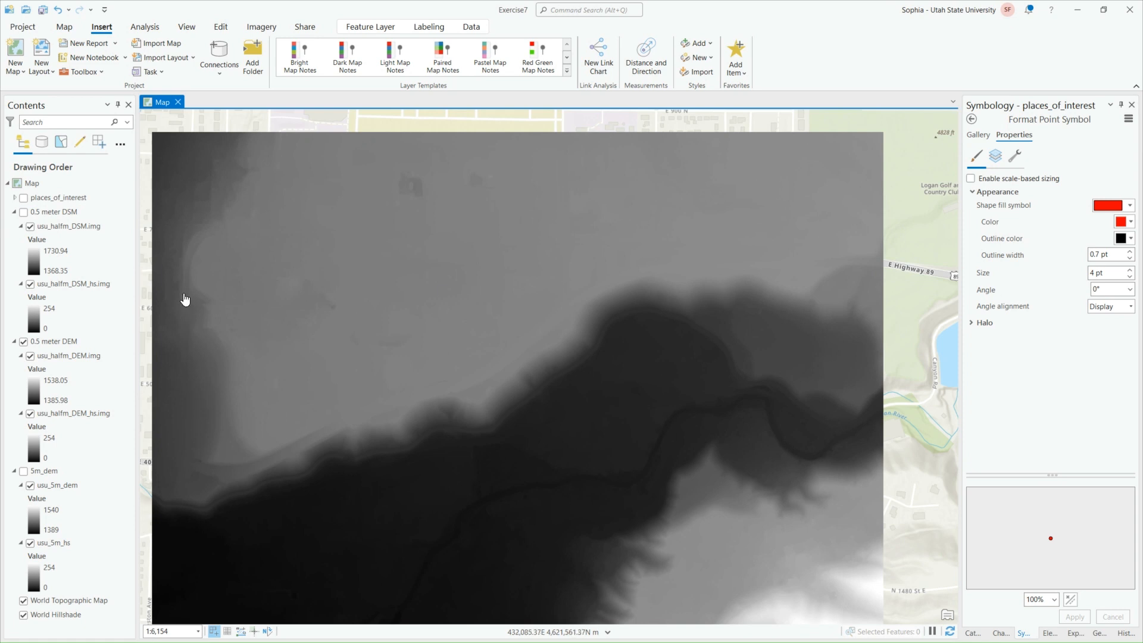
{"action": "left_click", "coordinate": [23, 213]}
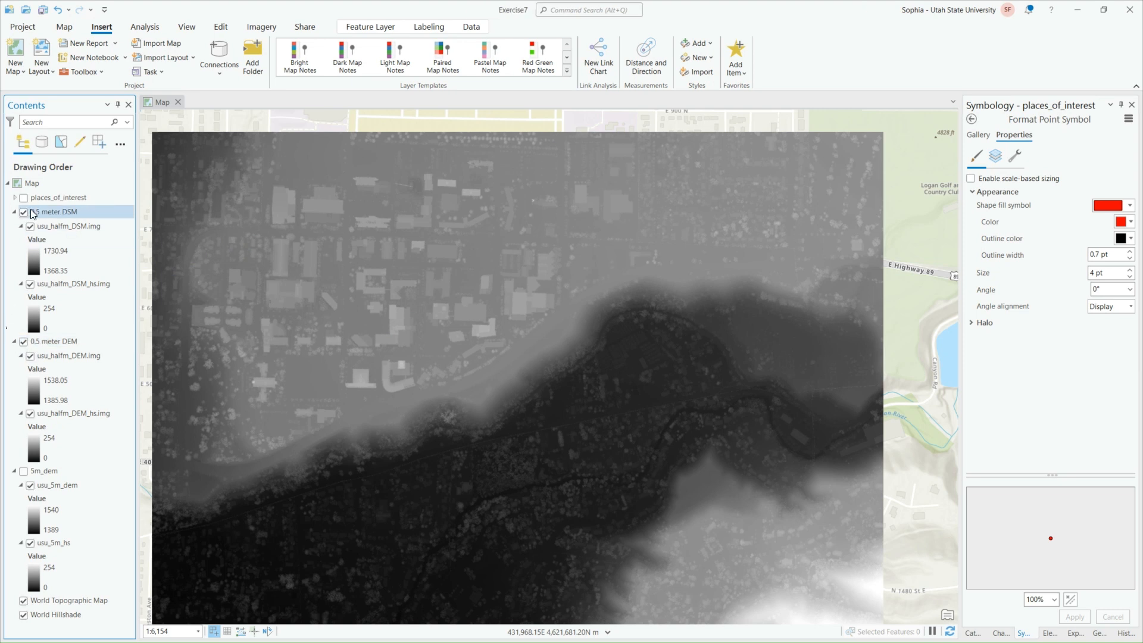
Set the transparency of the usu_halfm_DSM.img layer to 50% and inspect the hillshade showing through it
{"action": "left_click", "coordinate": [76, 228]}
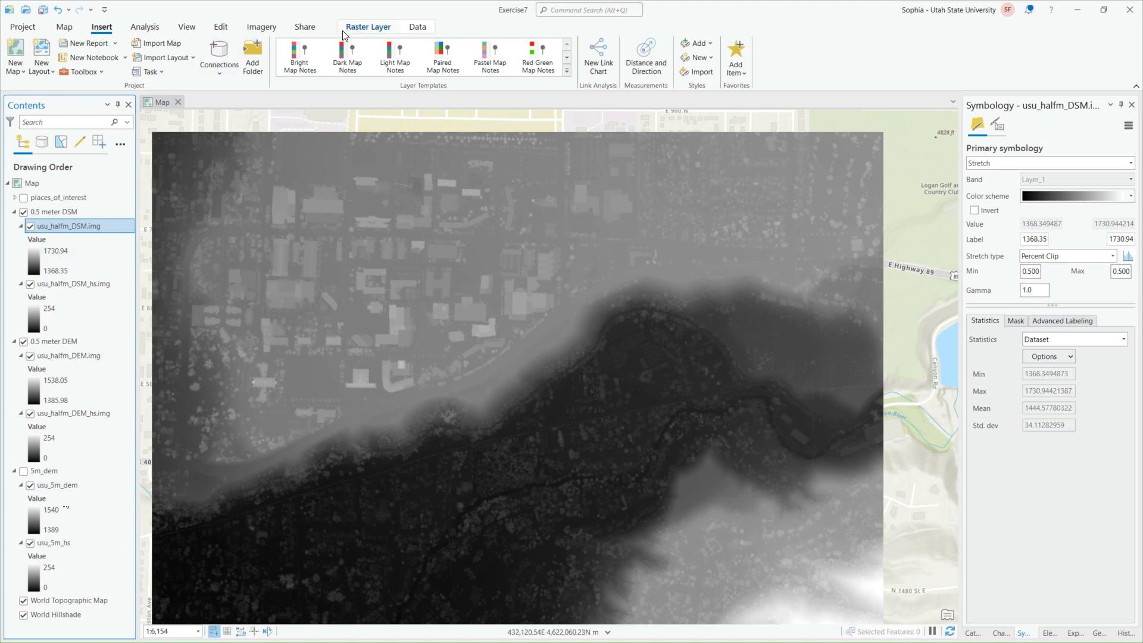
{"action": "left_click", "coordinate": [369, 28]}
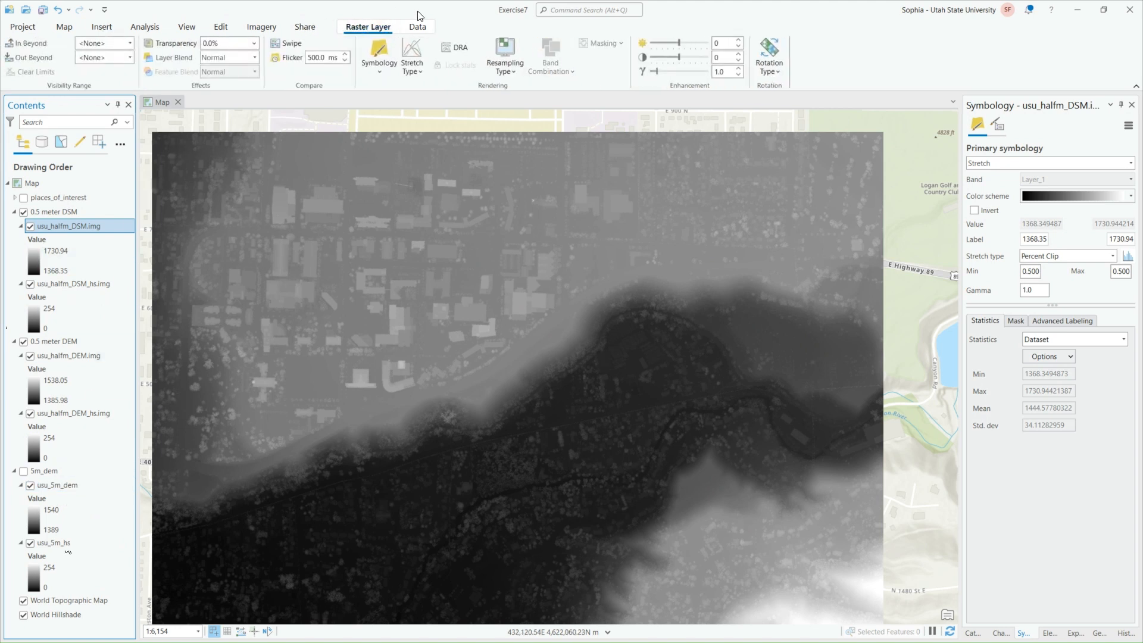
{"action": "left_click", "coordinate": [235, 43]}
{"action": "type", "text": "50"}
{"action": "key", "text": "Return"}
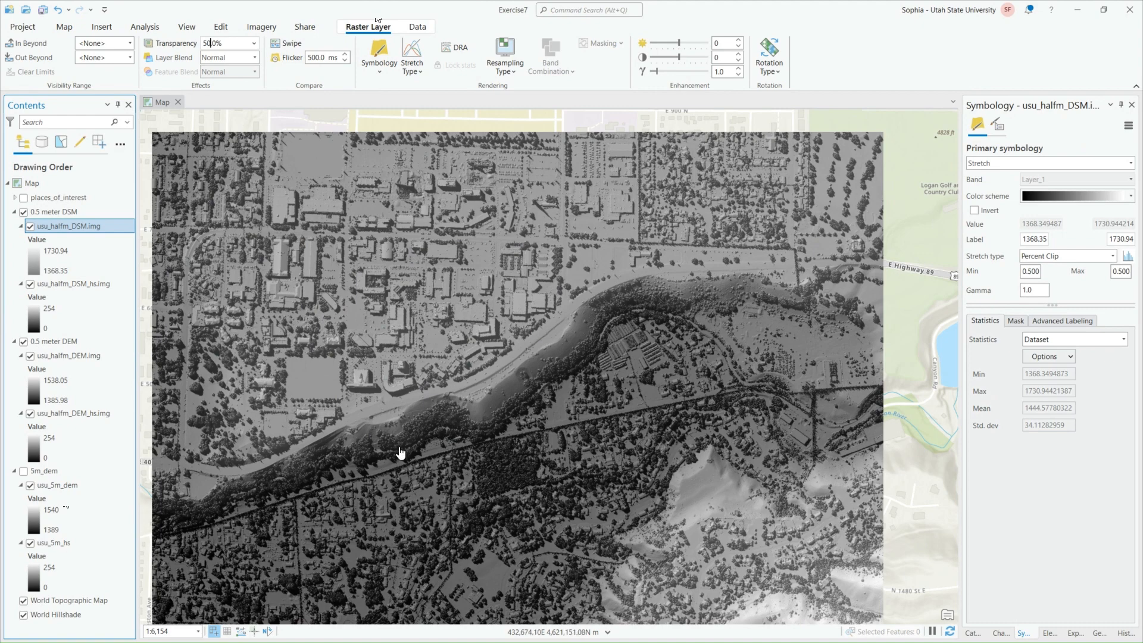
{"action": "left_click_drag", "start_coordinate": [468, 428], "coordinate": [513, 441]}
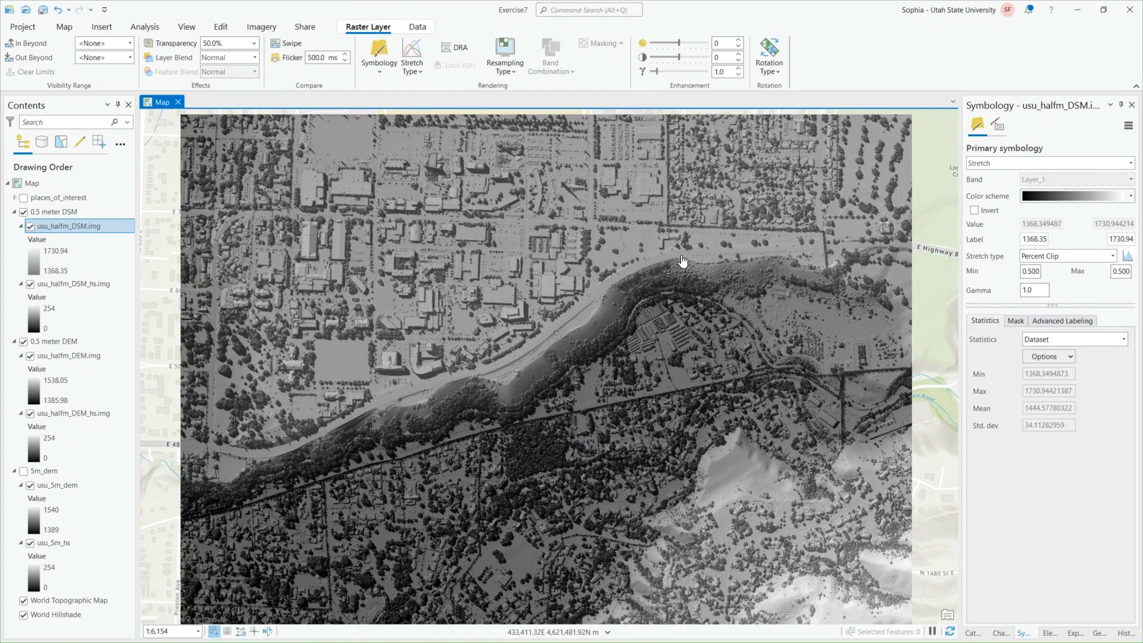
{"action": "scroll", "coordinate": [600, 305], "scroll_direction": "down", "scroll_amount": 2}
{"action": "left_click_drag", "start_coordinate": [594, 382], "coordinate": [566, 322]}
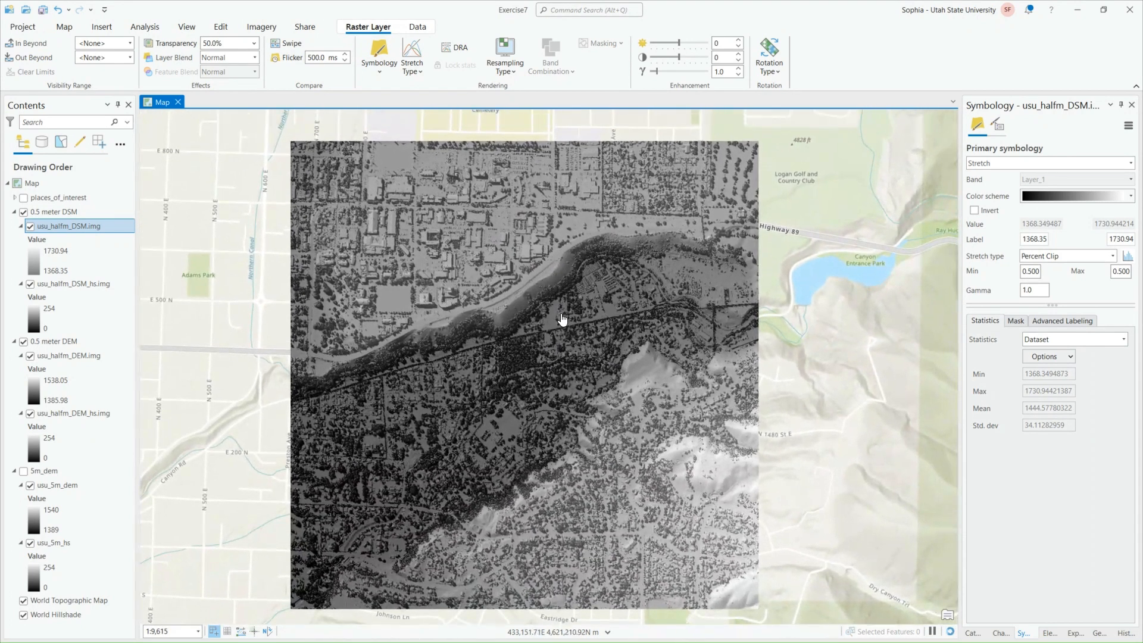
Hide the 0.5 meter DSM group layer and set the transparency of the usu_halfm_DEM.img layer to 50%
{"action": "left_click", "coordinate": [23, 213]}
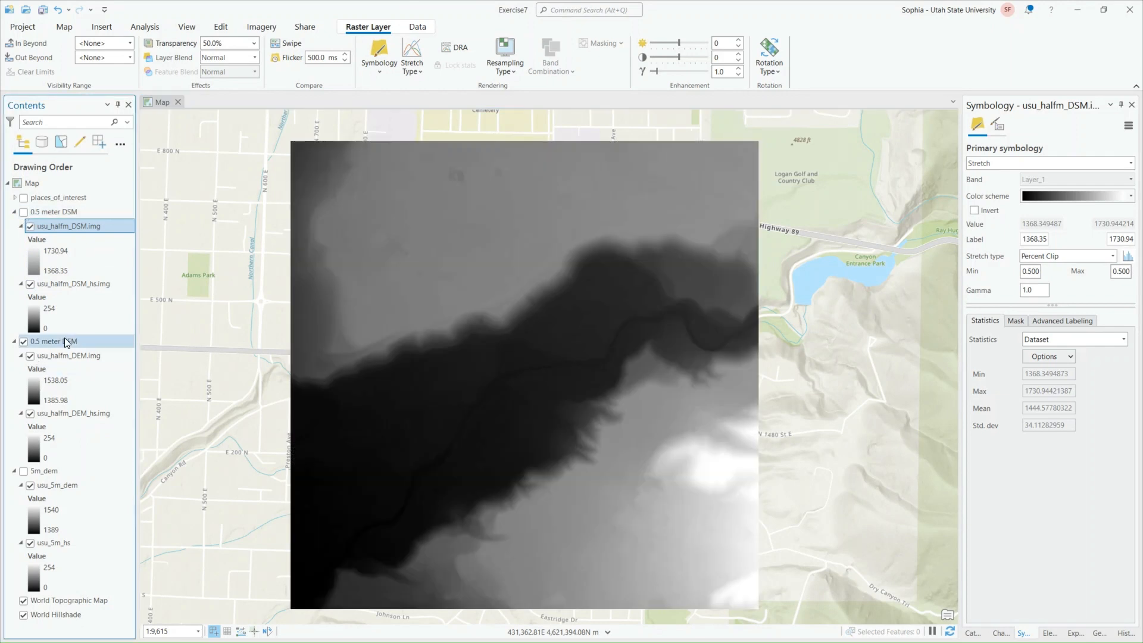
{"action": "left_click", "coordinate": [66, 356]}
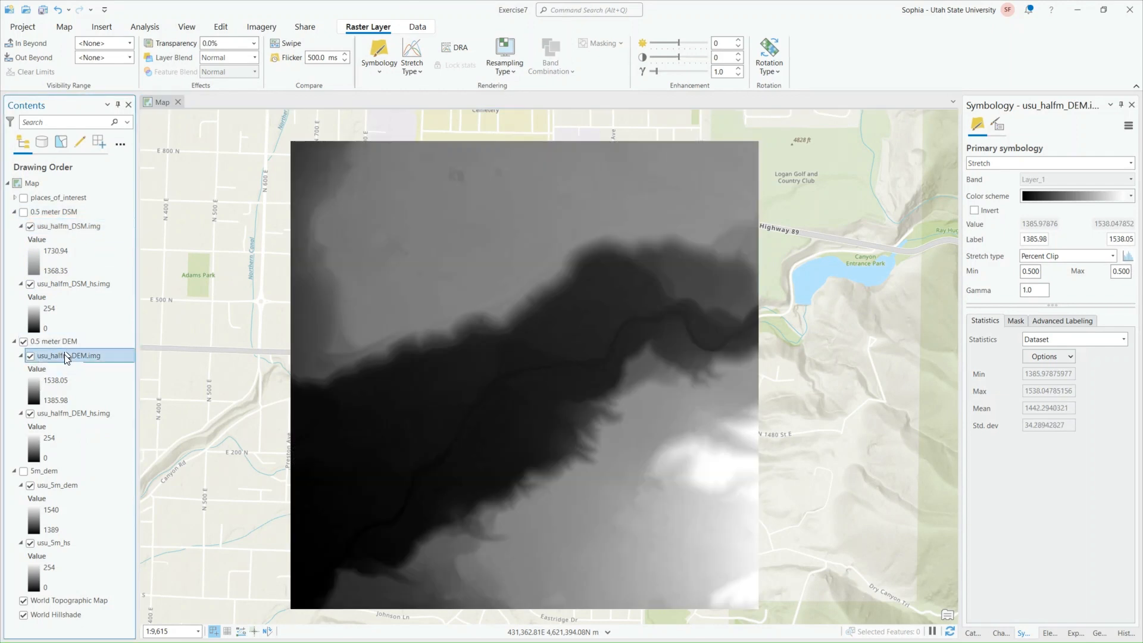
{"action": "left_click", "coordinate": [254, 44]}
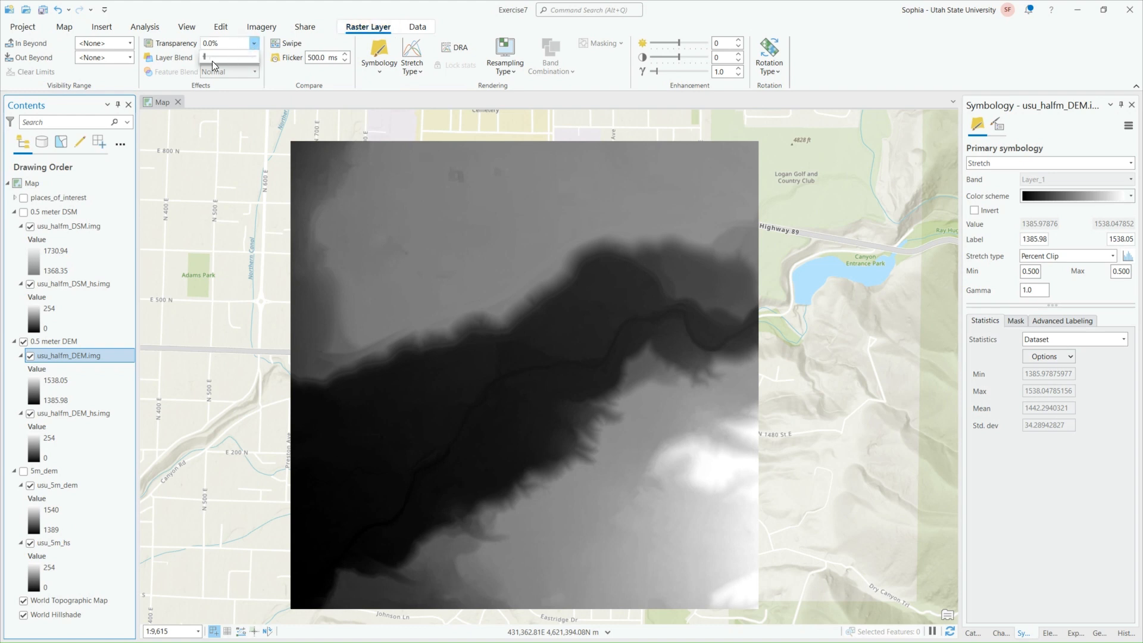
{"action": "left_click_drag", "start_coordinate": [205, 59], "coordinate": [227, 57]}
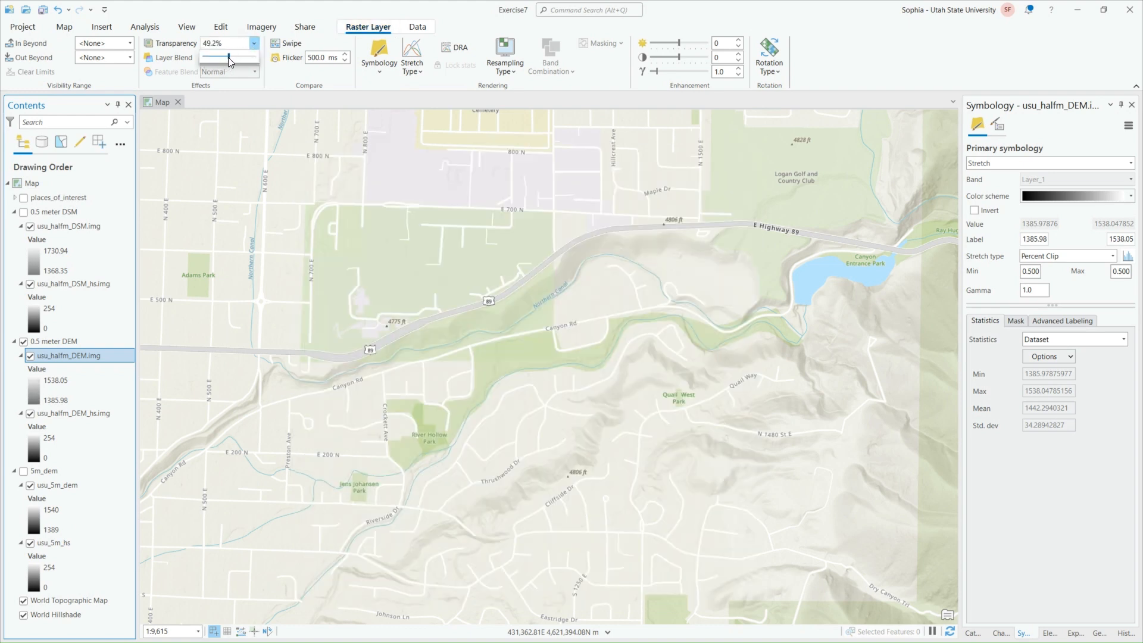
{"action": "left_click", "coordinate": [215, 44]}
{"action": "left_click", "coordinate": [23, 197]}
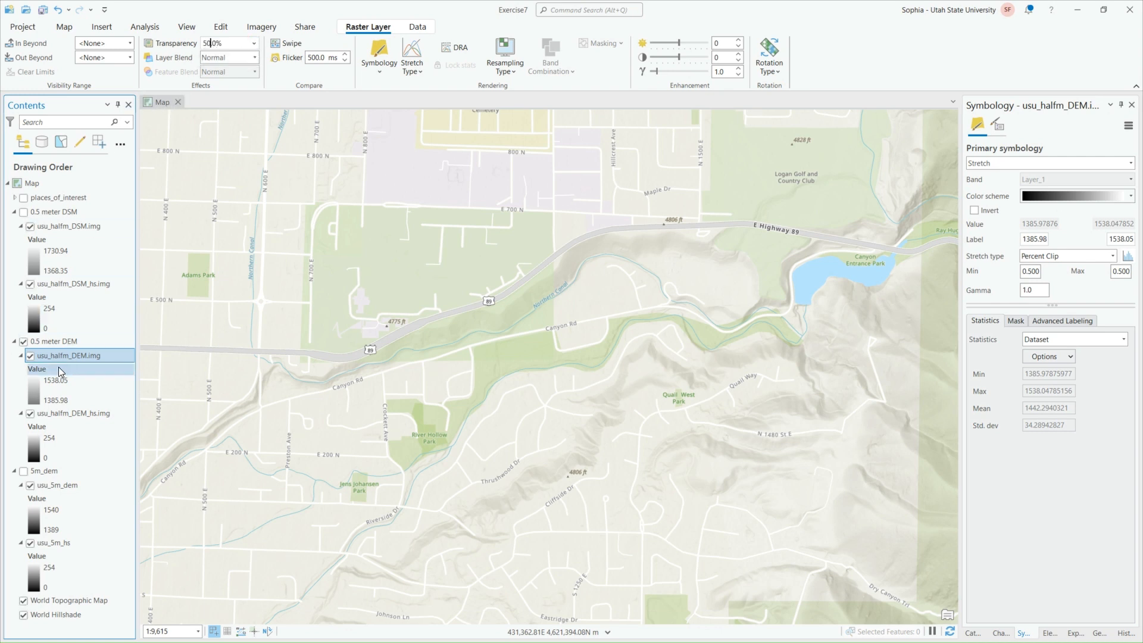
{"action": "left_click", "coordinate": [209, 201]}
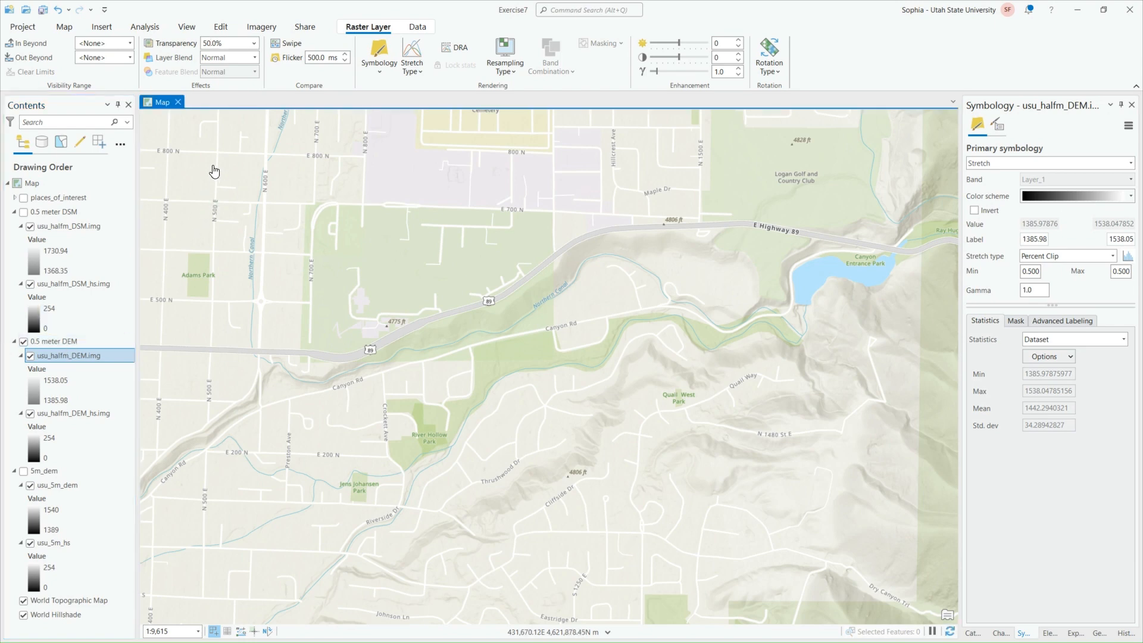
Switch the display from the 0.5 meter DEM group layer to 5m_dem and set the usu_5m_dem layer's transparency to 50%
{"action": "scroll", "coordinate": [413, 366], "scroll_direction": "down", "scroll_amount": 2}
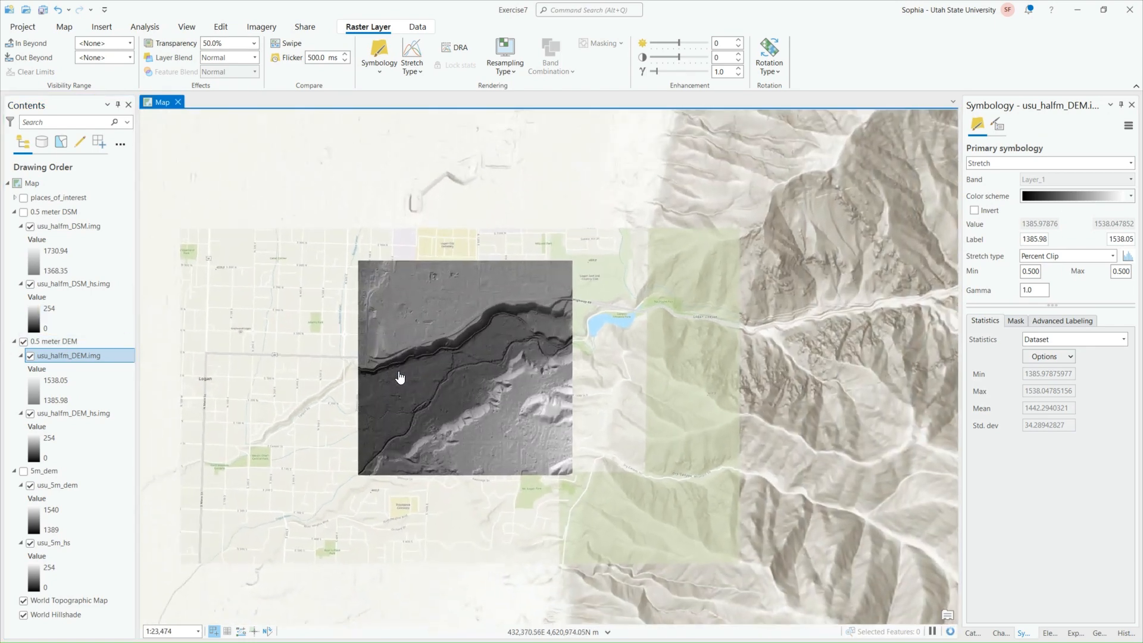
{"action": "scroll", "coordinate": [399, 377], "scroll_direction": "up", "scroll_amount": 2}
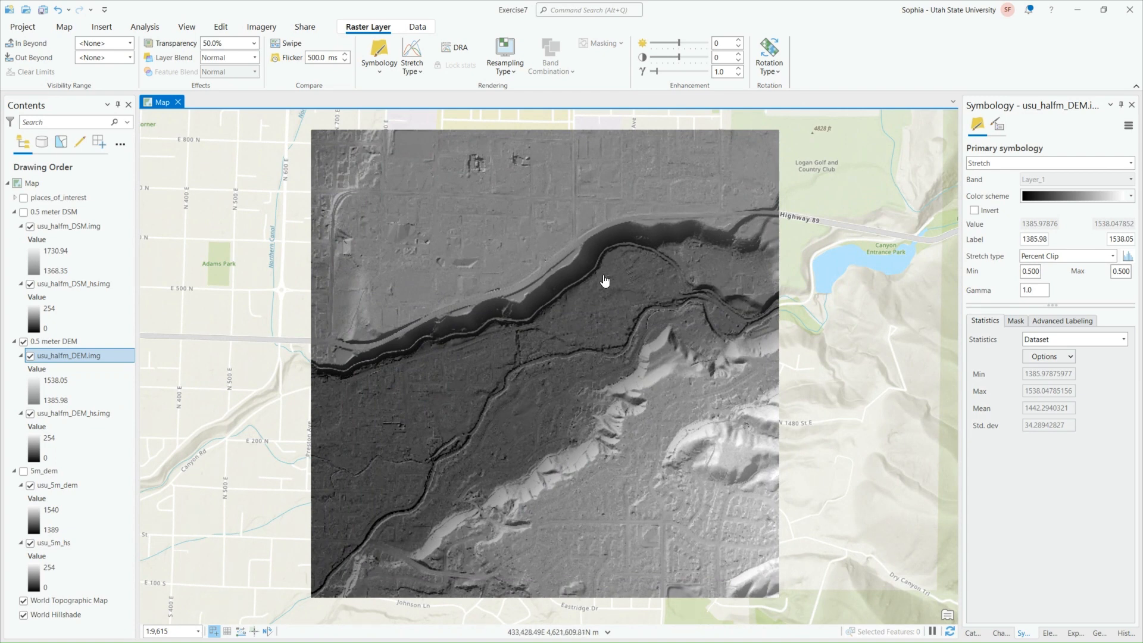
{"action": "left_click", "coordinate": [24, 341]}
{"action": "left_click", "coordinate": [24, 470]}
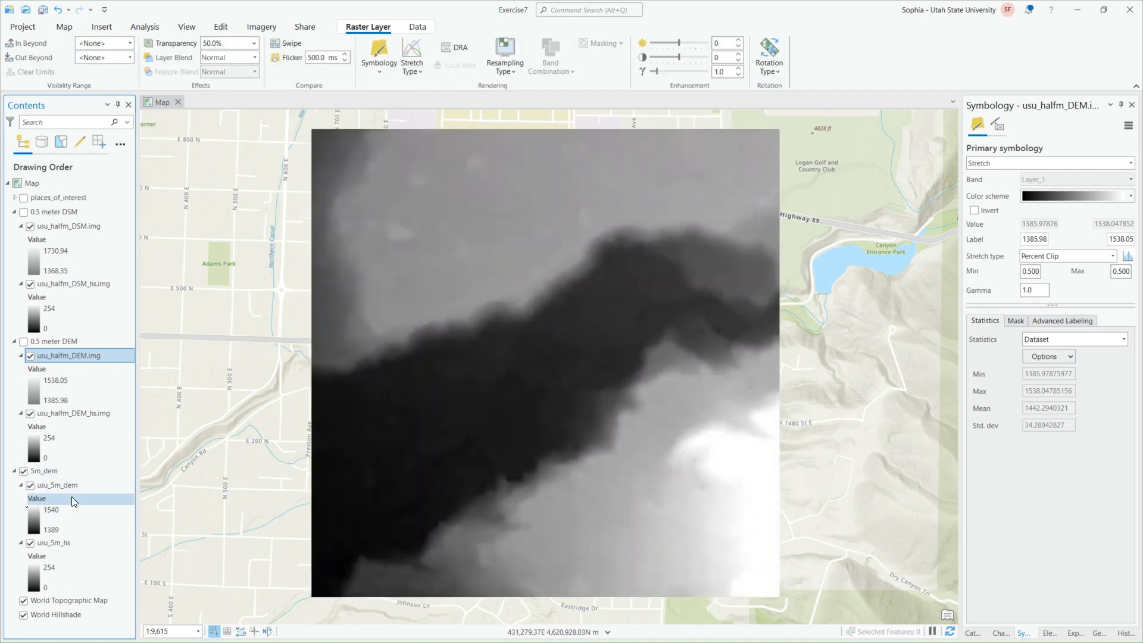
{"action": "left_click", "coordinate": [70, 487]}
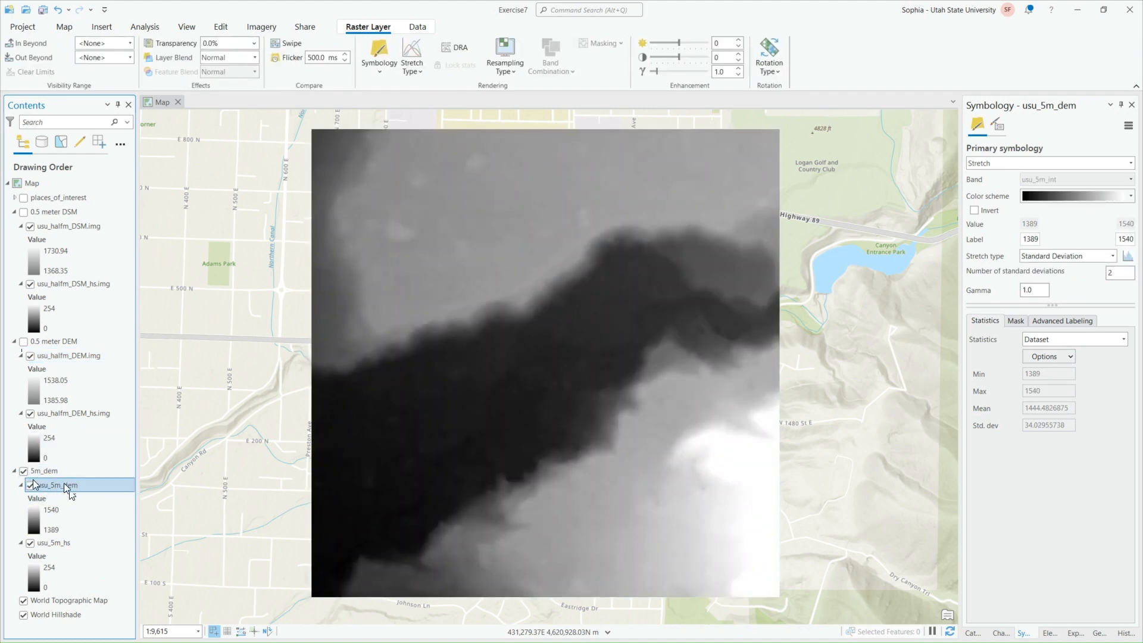
{"action": "left_click", "coordinate": [213, 42]}
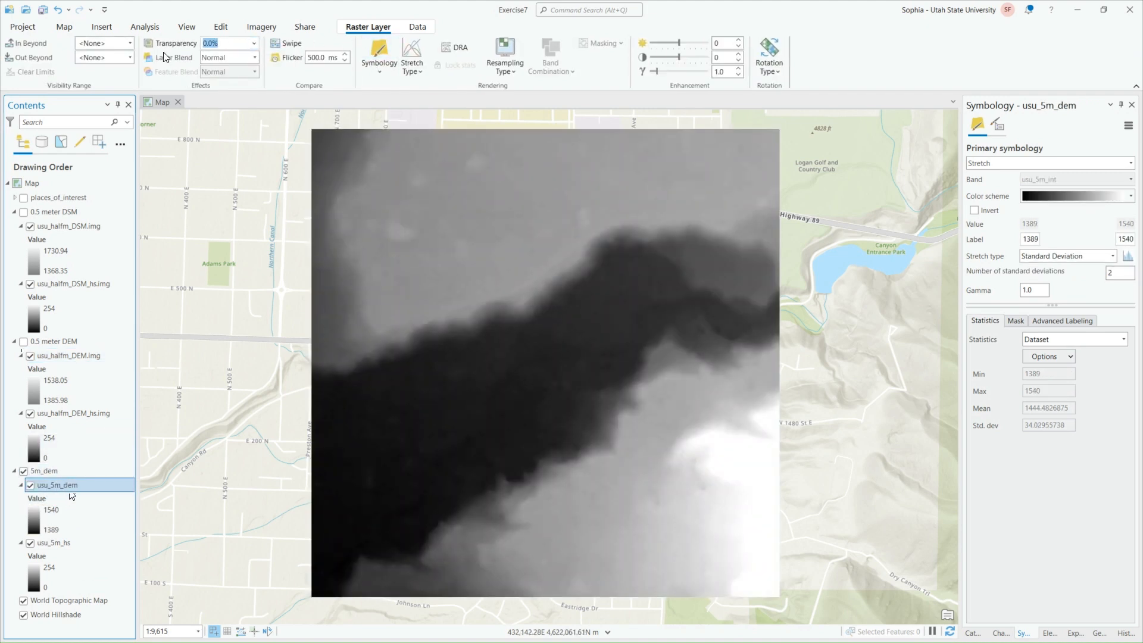
{"action": "key", "text": "Return"}
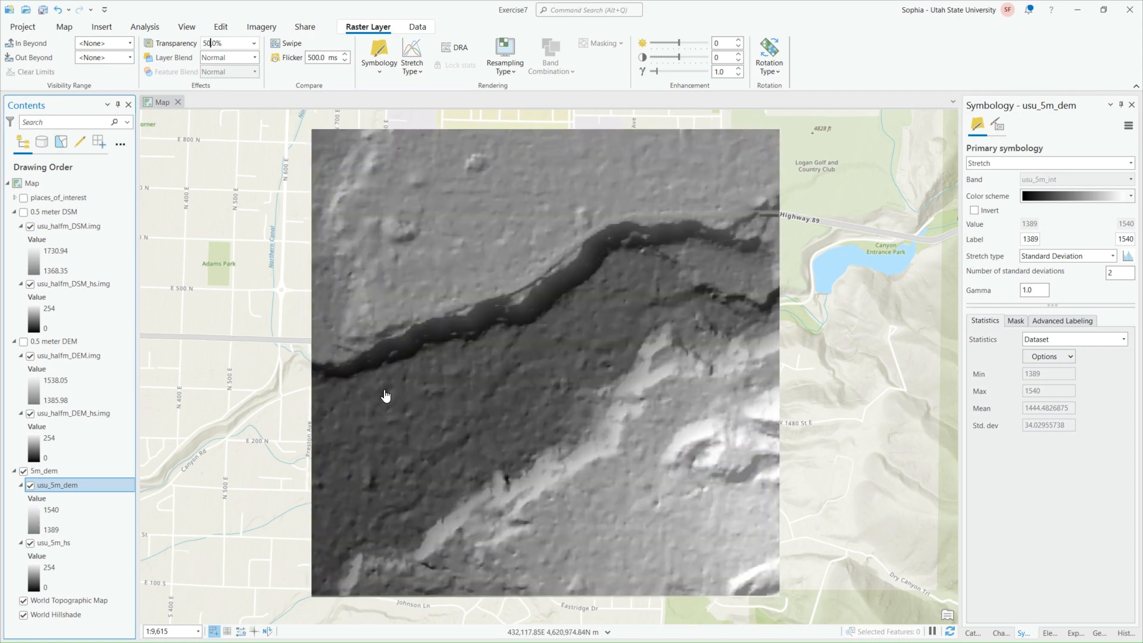
Try a green-yellow-brown color scheme on the usu_5m_dem layer
{"action": "left_click", "coordinate": [23, 471]}
{"action": "right_click", "coordinate": [47, 487]}
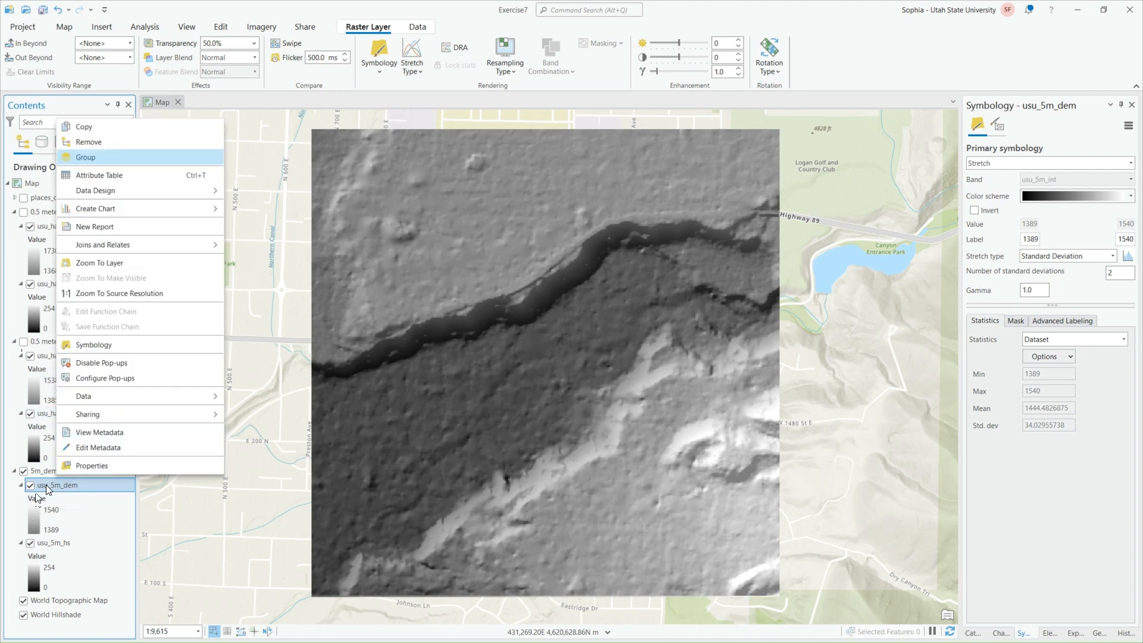
{"action": "left_click", "coordinate": [109, 343]}
{"action": "left_click", "coordinate": [1131, 197]}
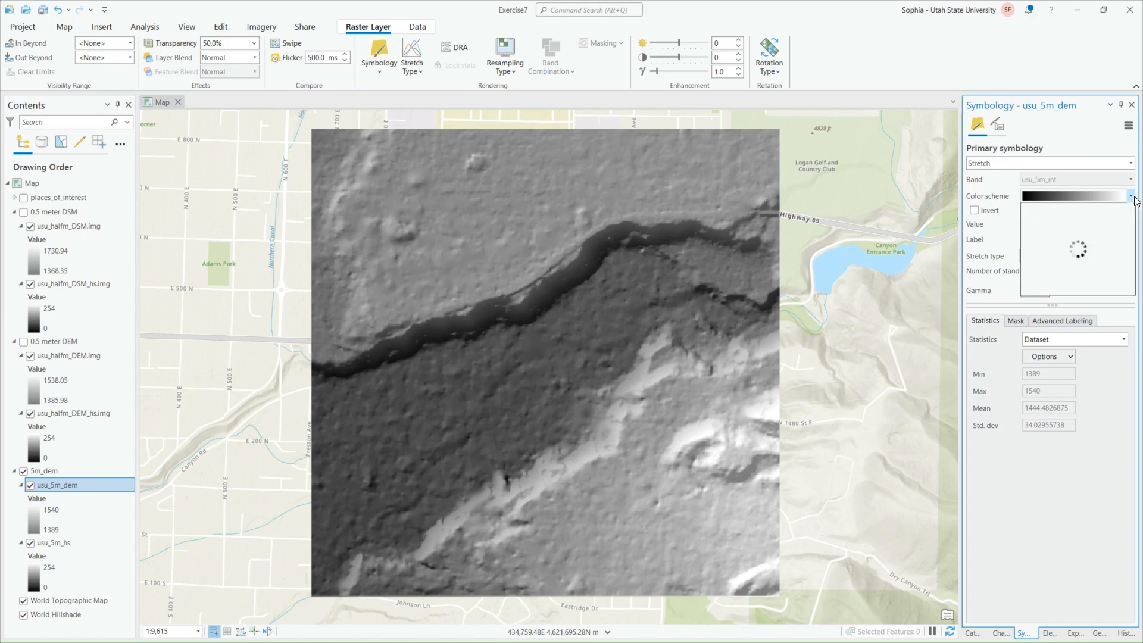
{"action": "scroll", "coordinate": [1101, 287], "scroll_direction": "down", "scroll_amount": 3}
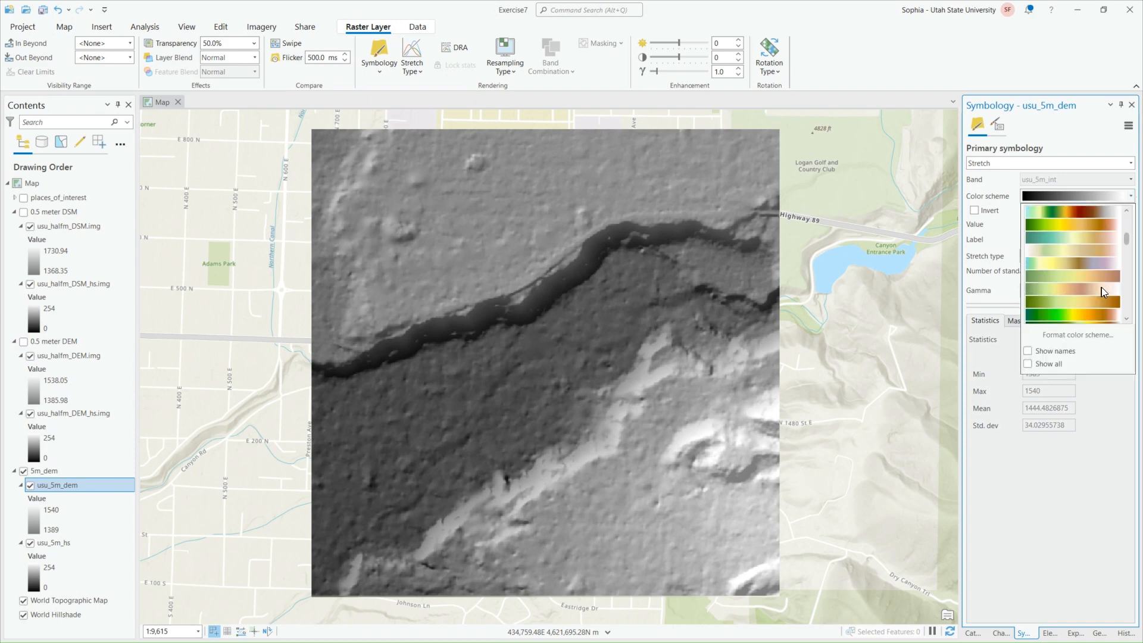
{"action": "left_click", "coordinate": [1091, 315]}
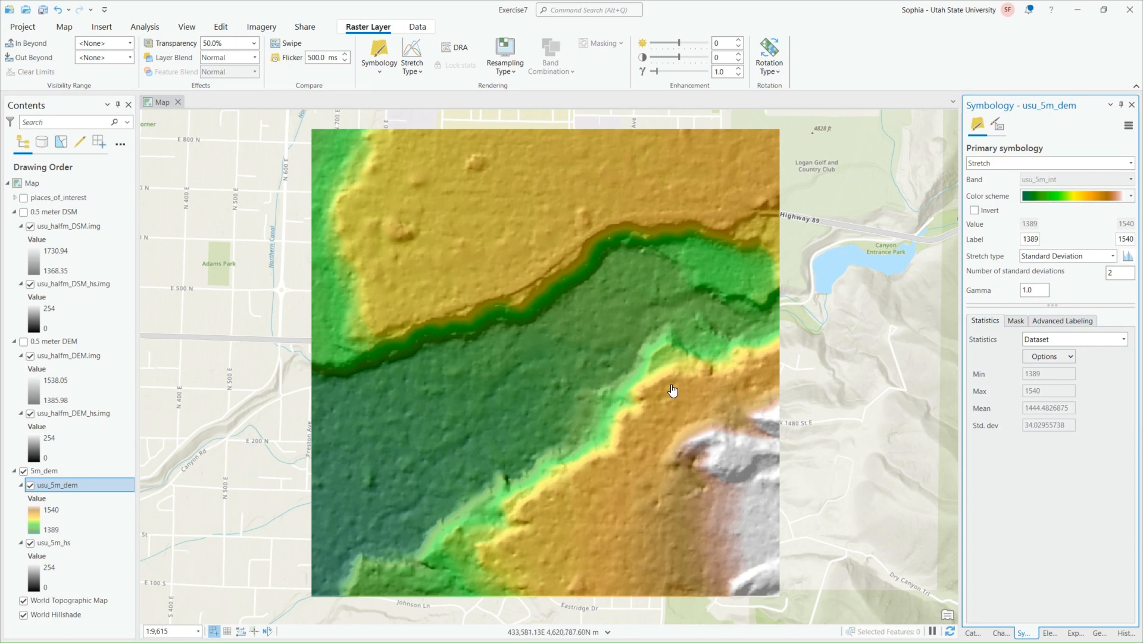
Try a black-purple-orange-yellow color scheme on the usu_5m_dem layer and restore its black-to-white scheme
{"action": "left_click", "coordinate": [1129, 197]}
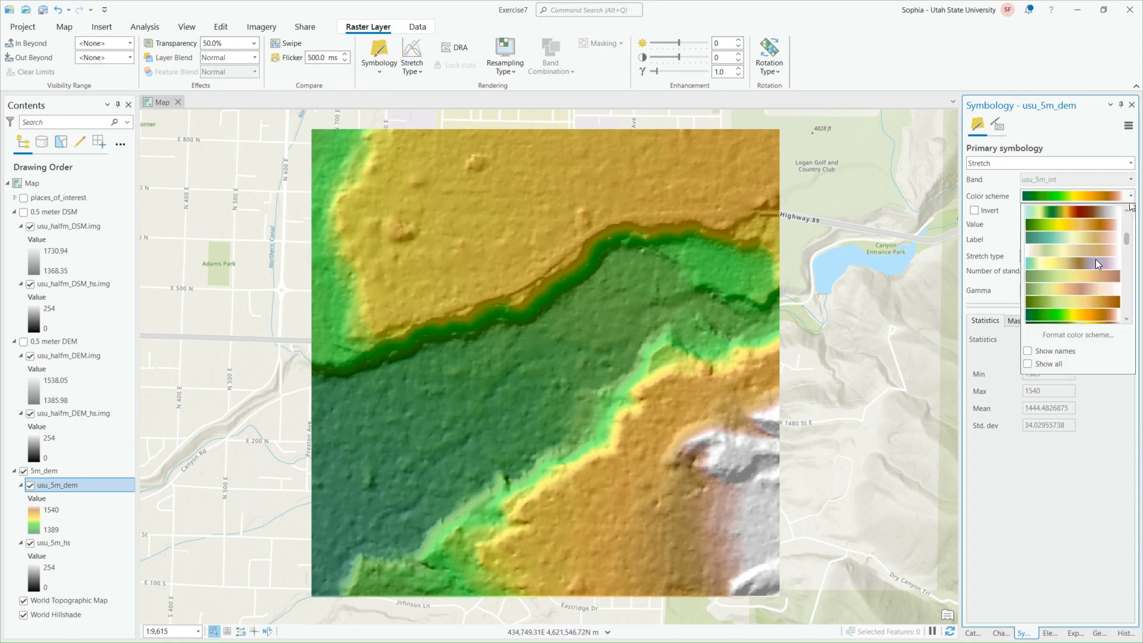
{"action": "scroll", "coordinate": [1101, 290], "scroll_direction": "down", "scroll_amount": 3}
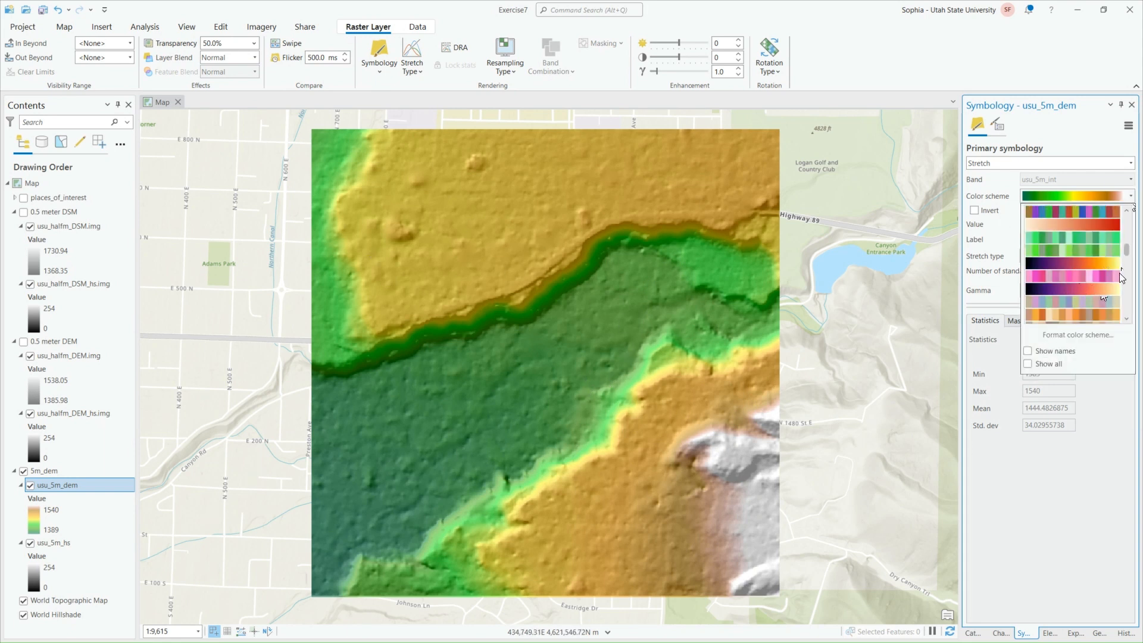
{"action": "left_click", "coordinate": [1098, 263]}
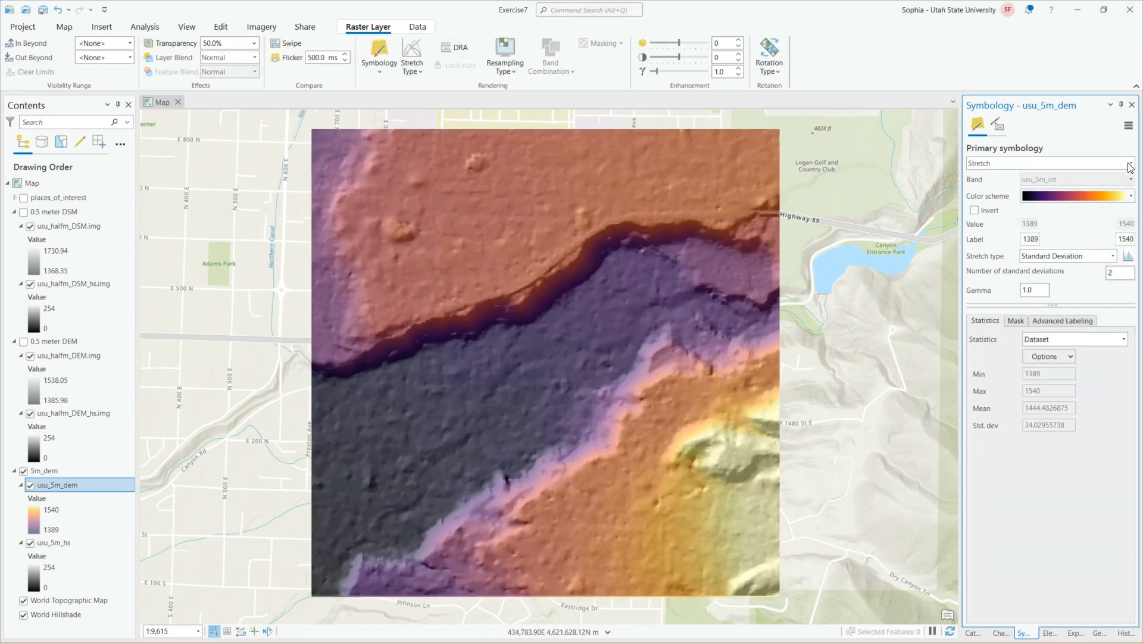
{"action": "left_click", "coordinate": [1130, 196]}
{"action": "scroll", "coordinate": [1053, 276], "scroll_direction": "up", "scroll_amount": 5}
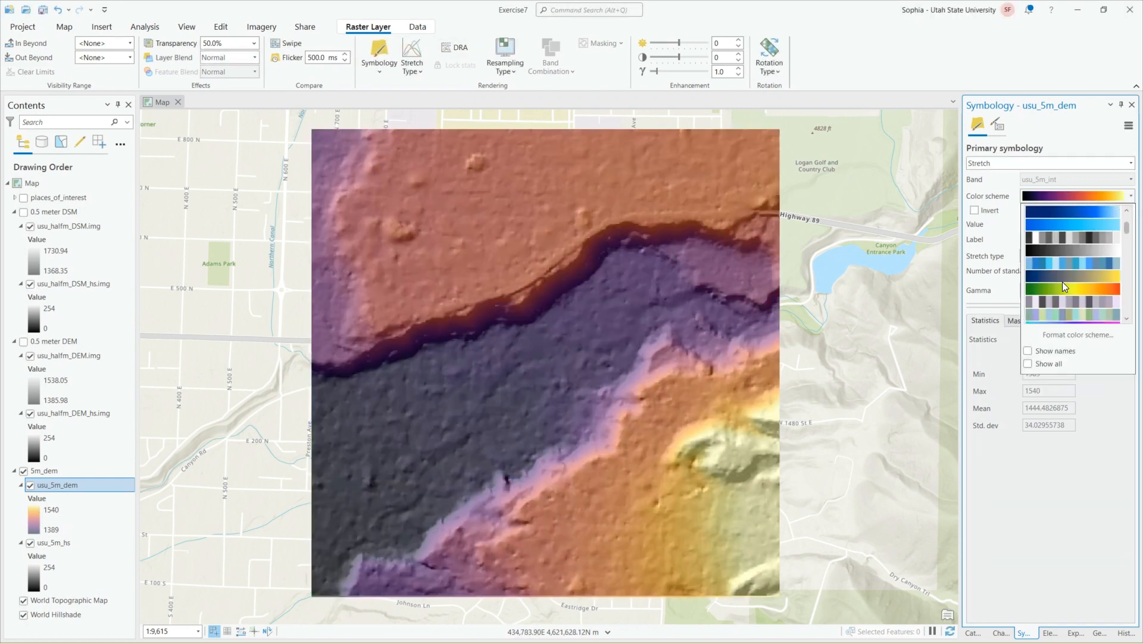
{"action": "left_click", "coordinate": [1072, 251]}
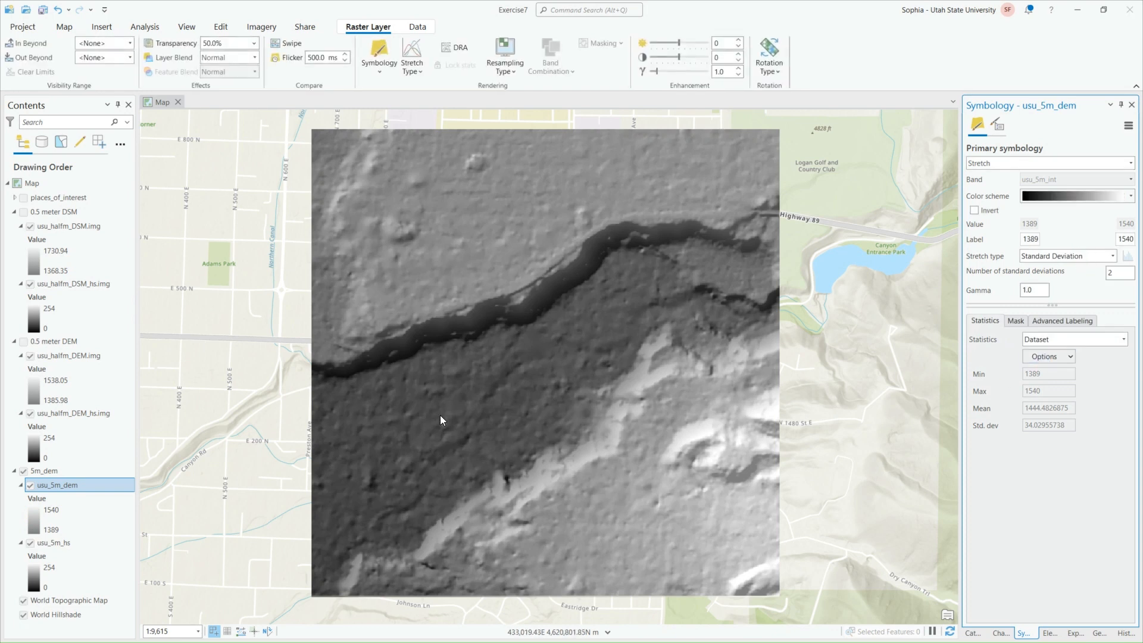
Try a dark-to-light blue color scheme on the usu_5m_hs hillshade and restore its black-to-white scheme
{"action": "left_click", "coordinate": [78, 543]}
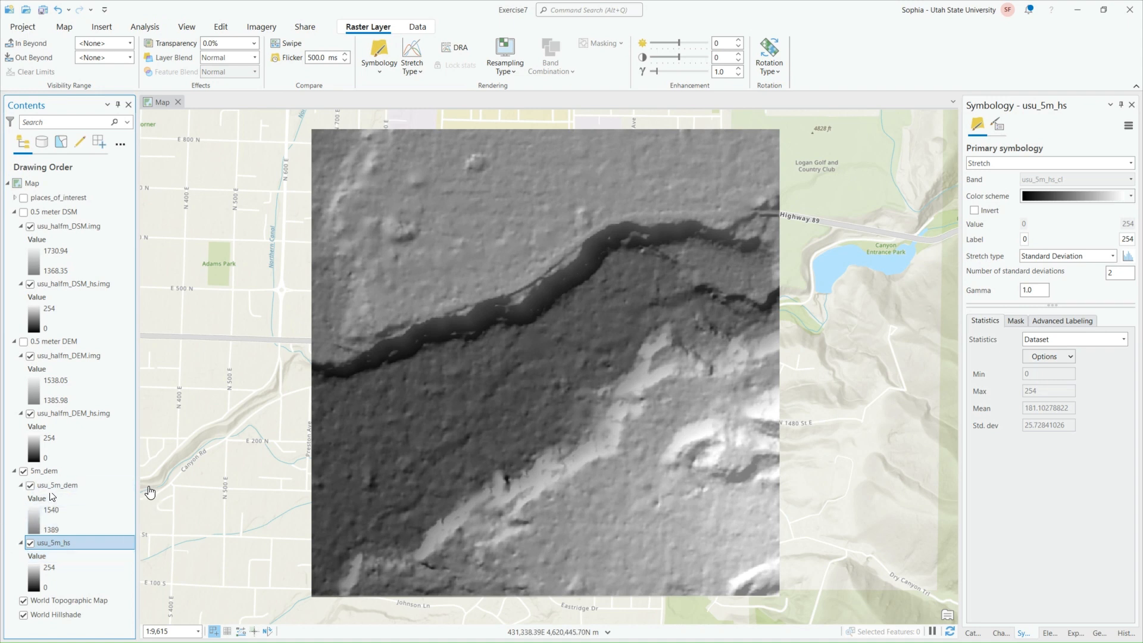
{"action": "left_click", "coordinate": [1054, 207]}
{"action": "left_click", "coordinate": [1084, 270]}
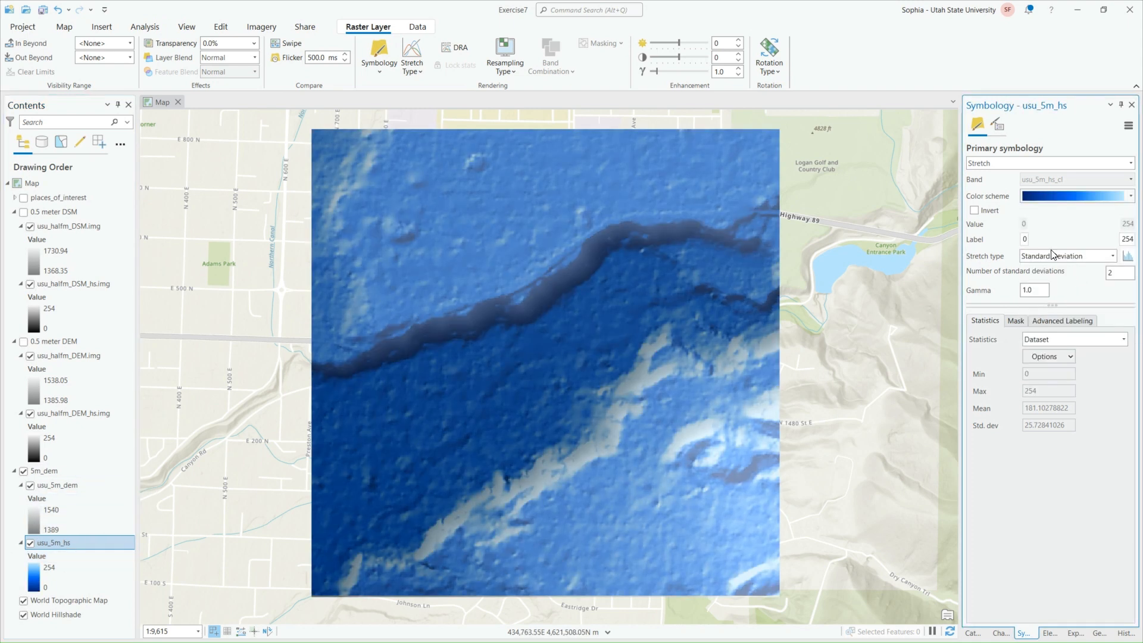
{"action": "left_click", "coordinate": [1046, 201]}
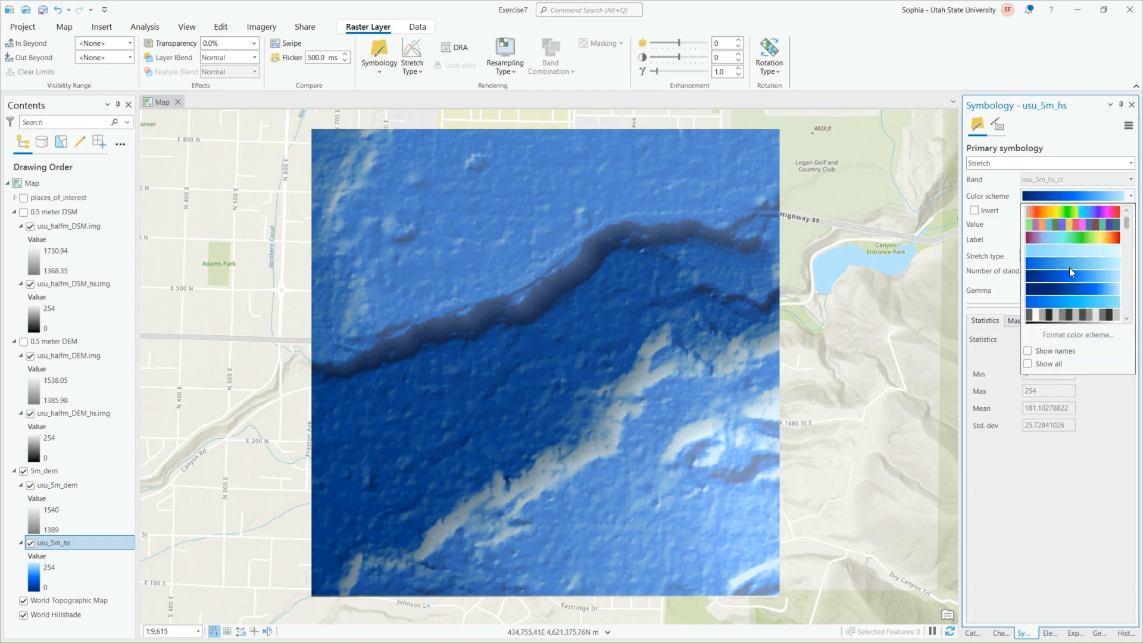
{"action": "scroll", "coordinate": [1072, 271], "scroll_direction": "down", "scroll_amount": 3}
{"action": "left_click", "coordinate": [1066, 250]}
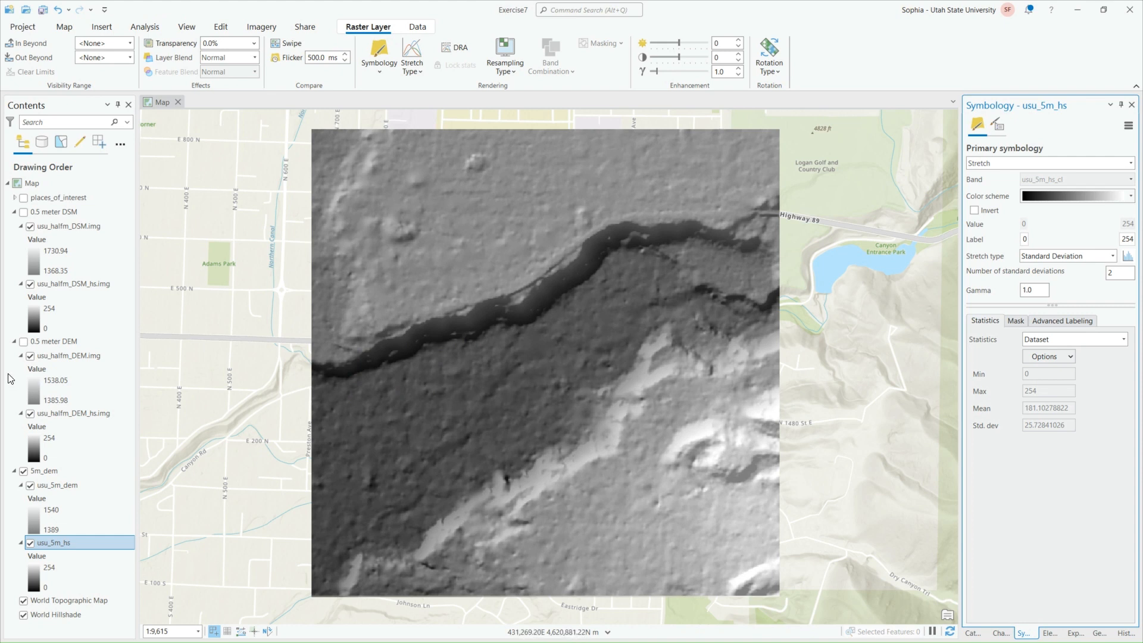
Turn on the 0.5 meter DEM and 0.5 meter DSM group layers and examine the DSM's buildings and trees up close
{"action": "left_click", "coordinate": [23, 341]}
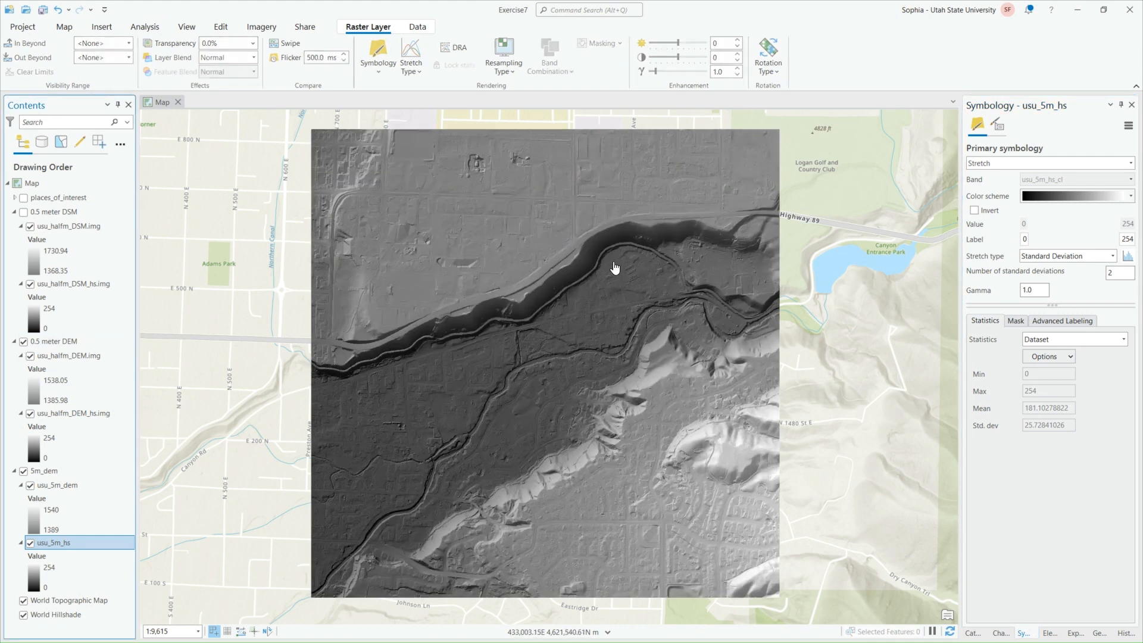
{"action": "left_click", "coordinate": [24, 212]}
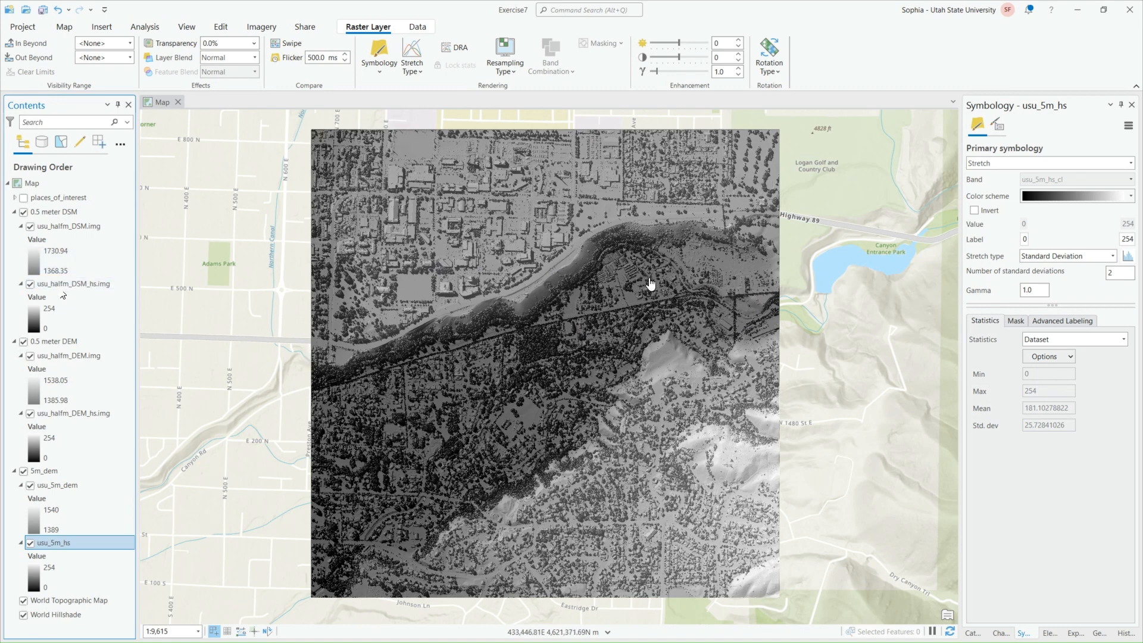
{"action": "scroll", "coordinate": [431, 241], "scroll_direction": "up", "scroll_amount": 2}
{"action": "scroll", "coordinate": [409, 250], "scroll_direction": "up", "scroll_amount": 1}
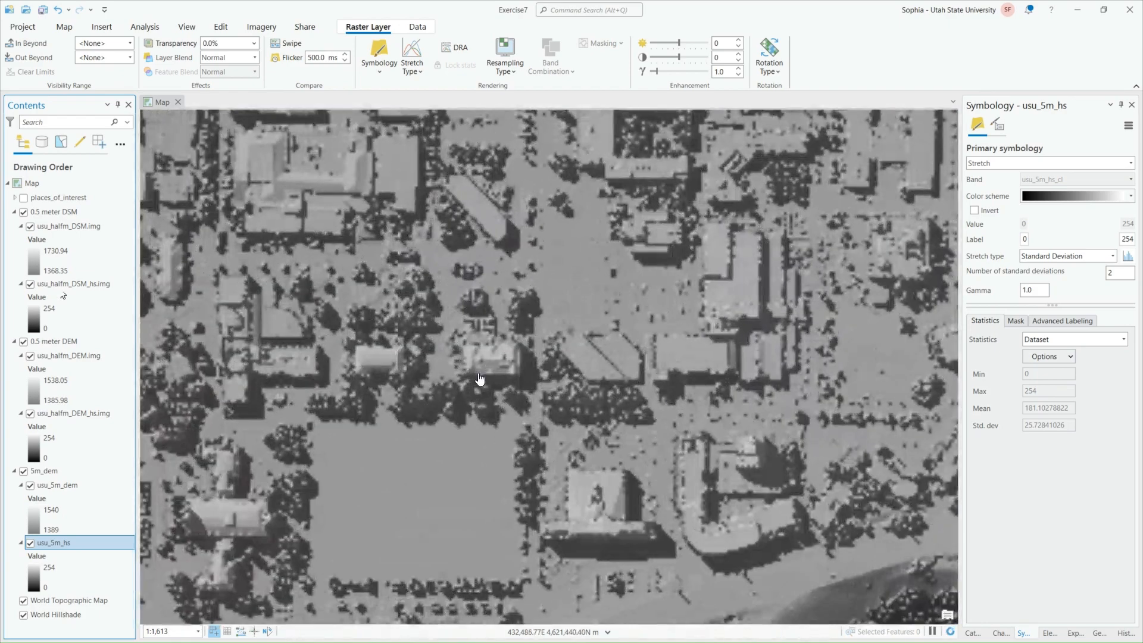
{"action": "scroll", "coordinate": [480, 383], "scroll_direction": "up", "scroll_amount": 1}
{"action": "scroll", "coordinate": [582, 271], "scroll_direction": "up", "scroll_amount": 1}
{"action": "scroll", "coordinate": [666, 433], "scroll_direction": "down", "scroll_amount": 5}
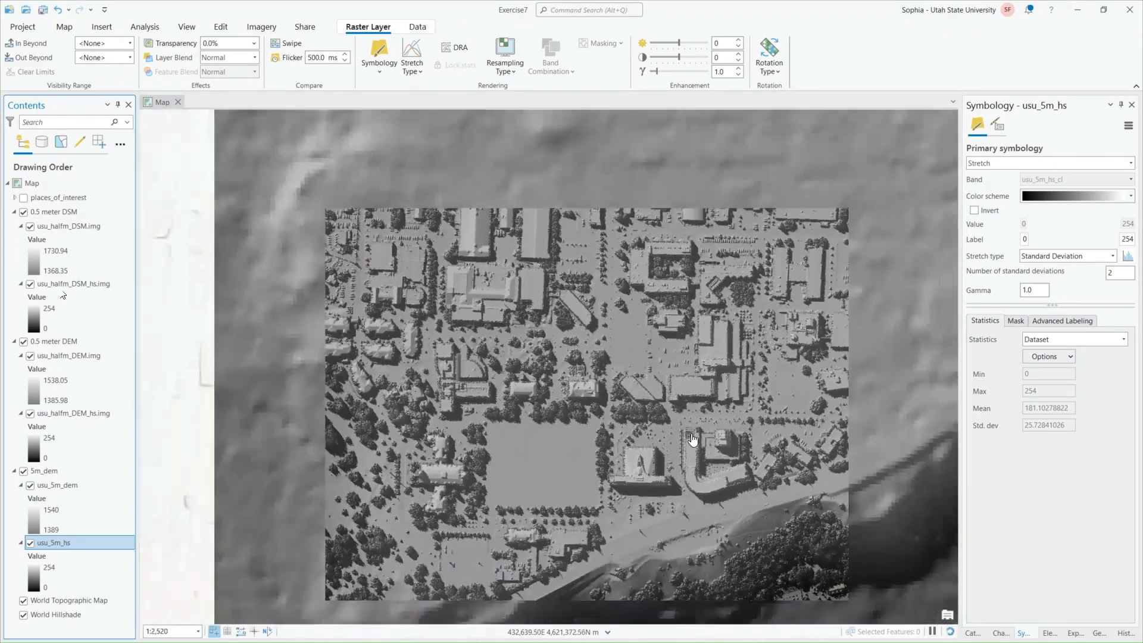
{"action": "scroll", "coordinate": [662, 376], "scroll_direction": "down", "scroll_amount": 4}
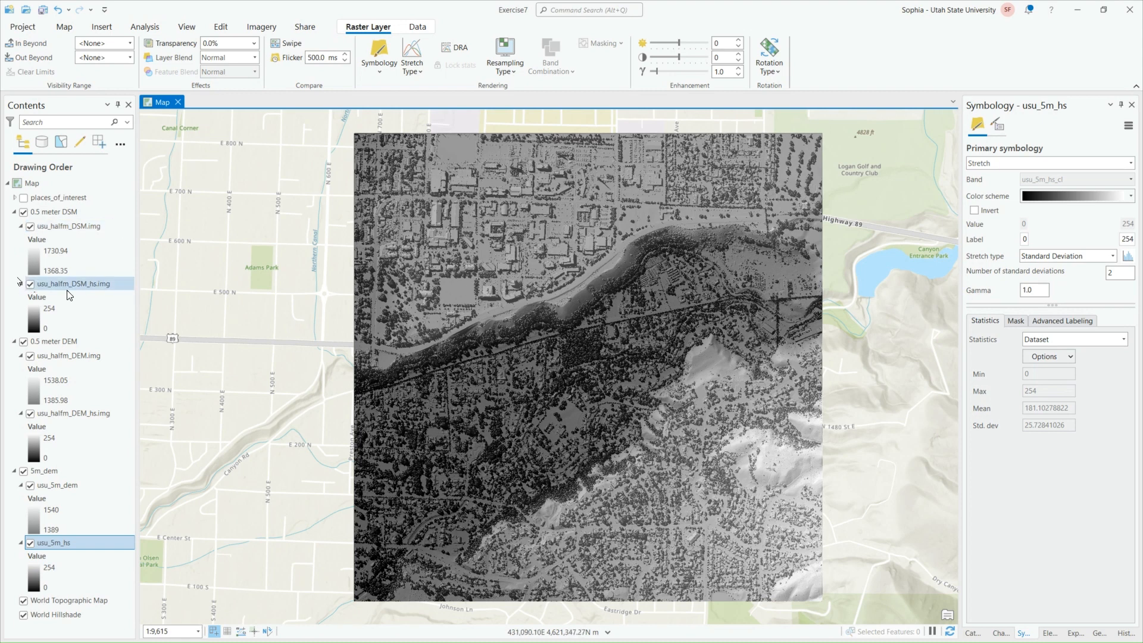
Hide the usu_halfm_DSM_hs.img and usu_halfm_DEM_hs.img hillshades and the 5m_dem group layer
{"action": "left_click", "coordinate": [29, 284]}
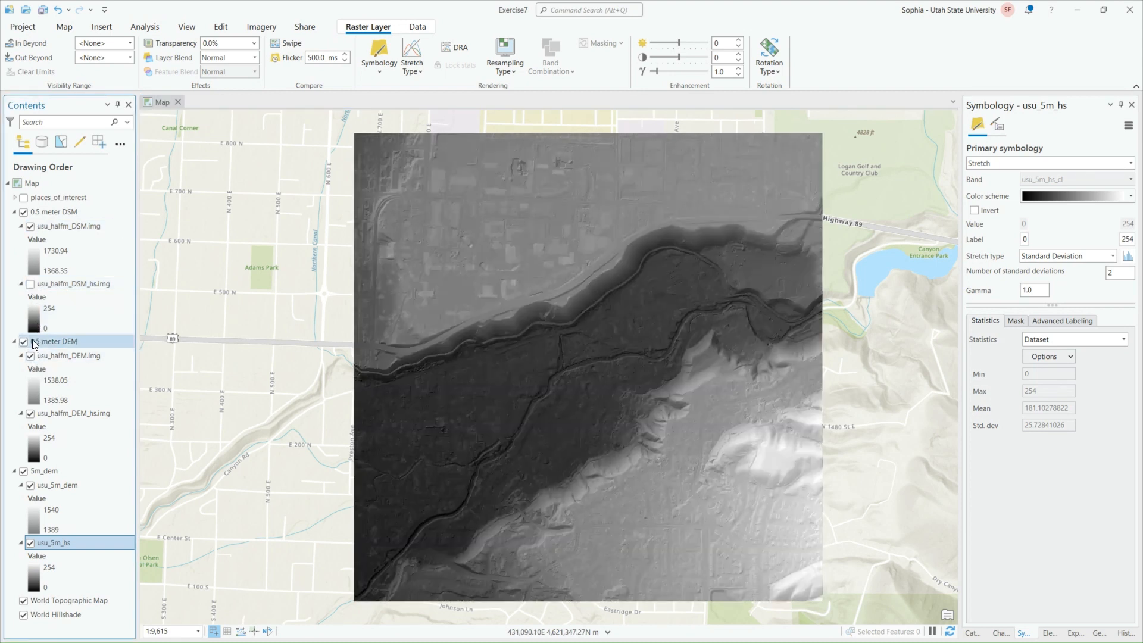
{"action": "left_click", "coordinate": [31, 413]}
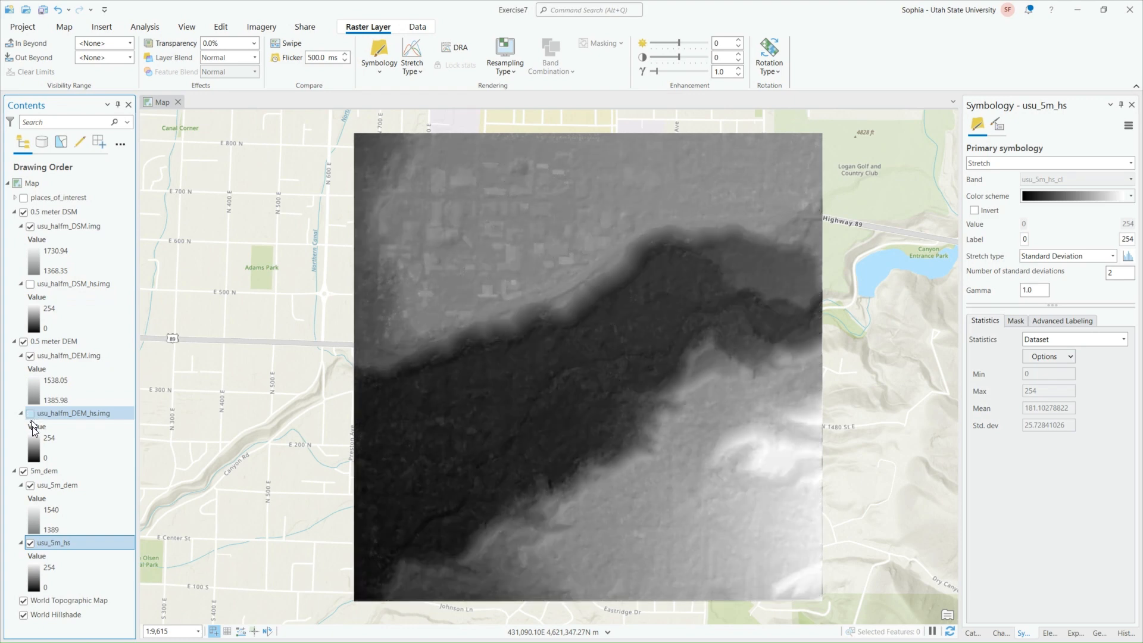
{"action": "left_click", "coordinate": [24, 471]}
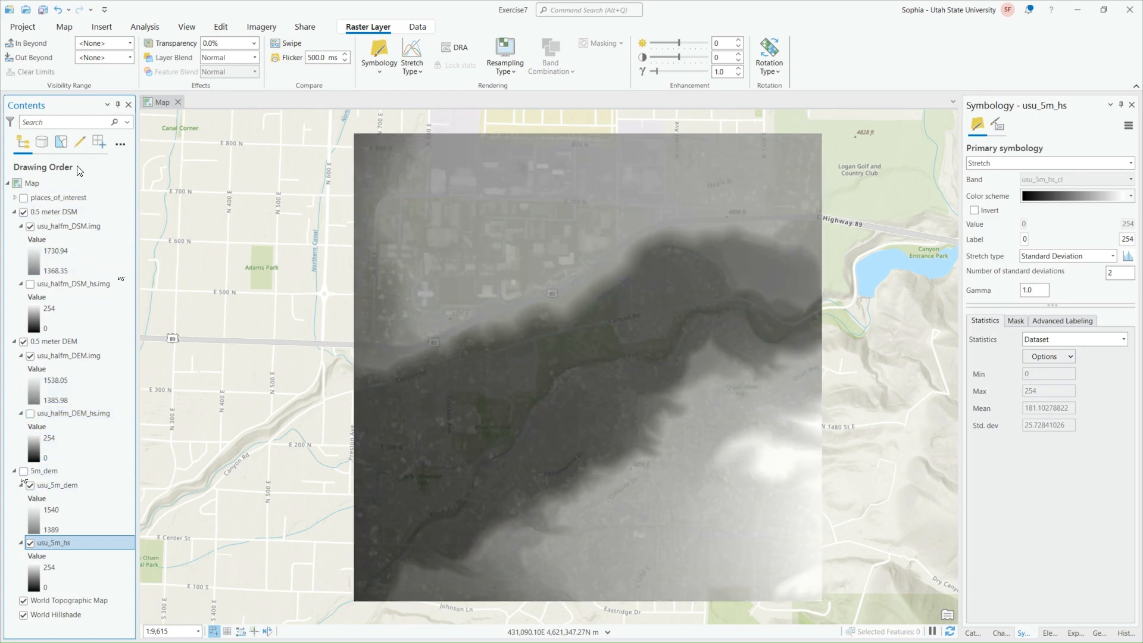
Compare the usu_halfm_DSM.img layer with the layers beneath it using the Swipe tool
{"action": "left_click", "coordinate": [74, 227]}
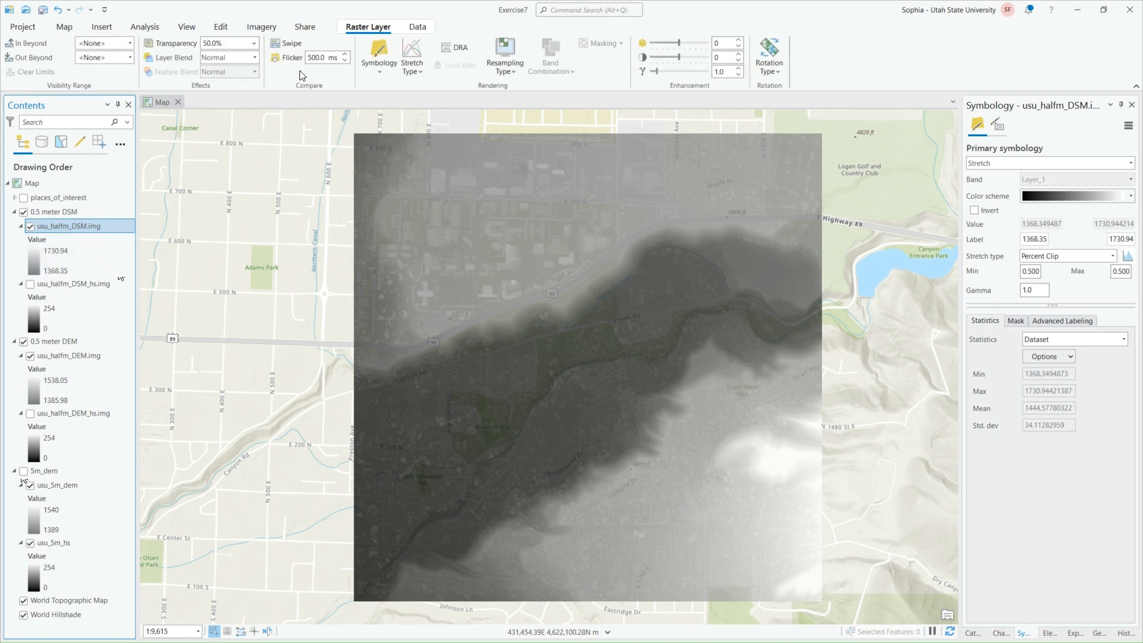
{"action": "left_click", "coordinate": [292, 45]}
{"action": "left_click_drag", "start_coordinate": [588, 136], "coordinate": [650, 126]}
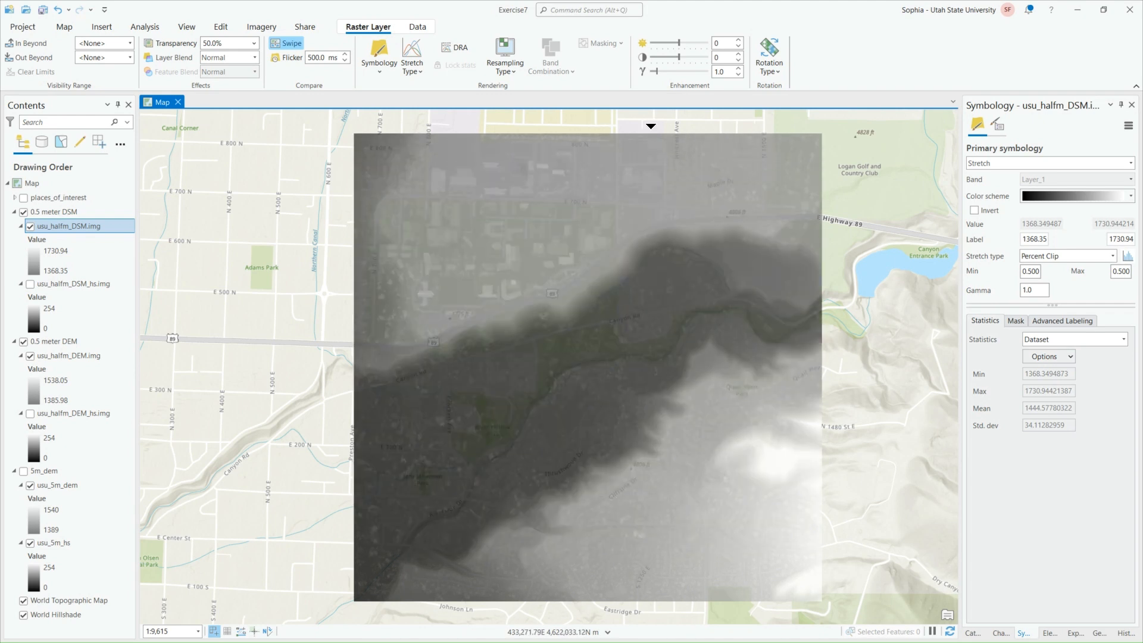
Turn both 0.5 meter hillshade layers back on and swipe the 0.5 meter DSM group layer to compare it with the DEM
{"action": "left_click", "coordinate": [30, 283]}
{"action": "left_click", "coordinate": [30, 413]}
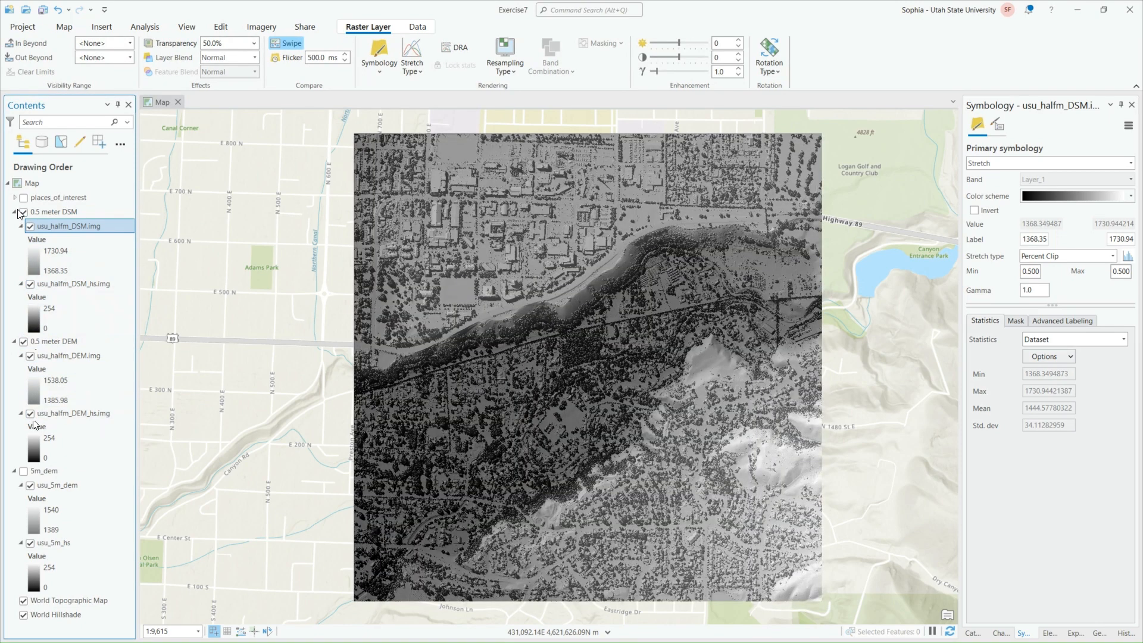
{"action": "left_click", "coordinate": [18, 210]}
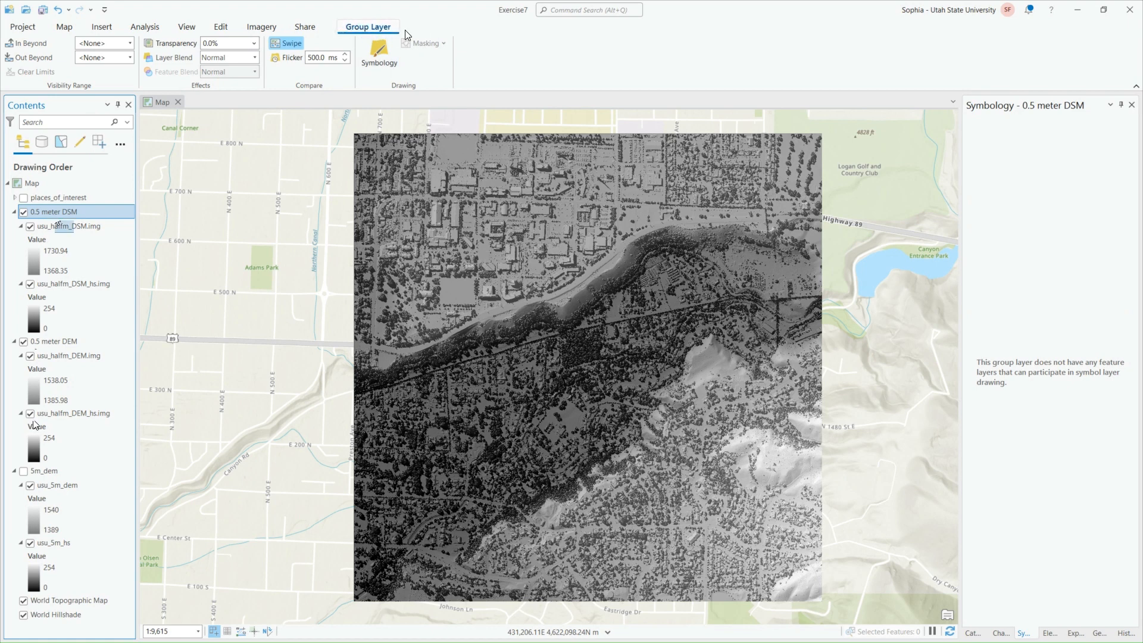
{"action": "left_click", "coordinate": [287, 45]}
{"action": "left_click_drag", "start_coordinate": [581, 135], "coordinate": [672, 105]}
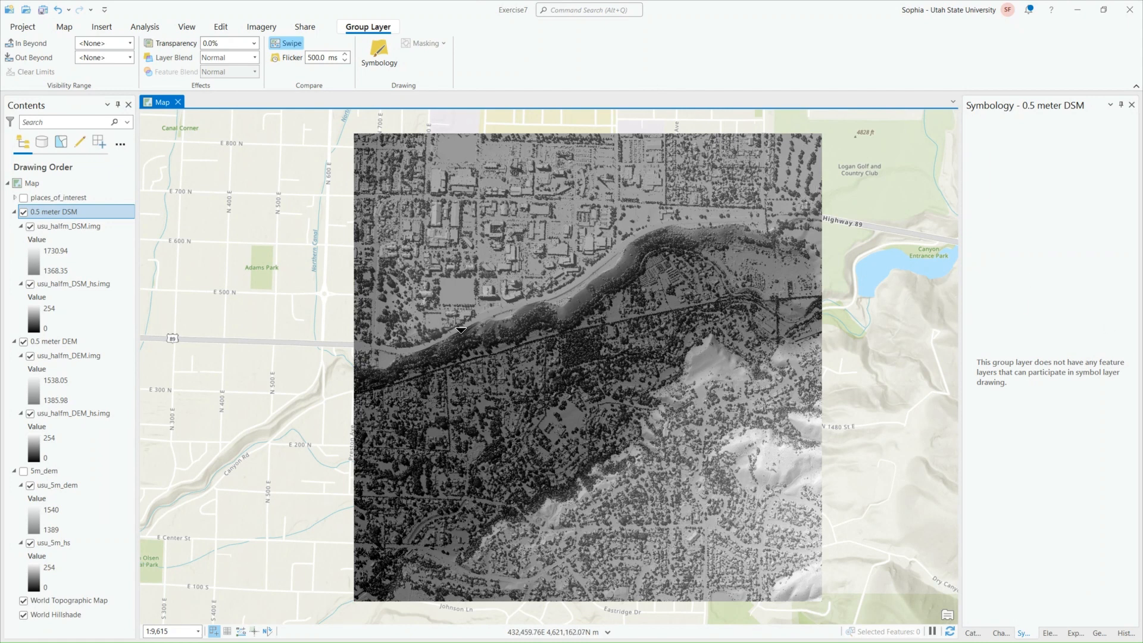
Open the layer properties of usu_halfm_DSM.img and examine its source raster information, including cell size, pixel type and pixel depth
{"action": "right_click", "coordinate": [88, 230]}
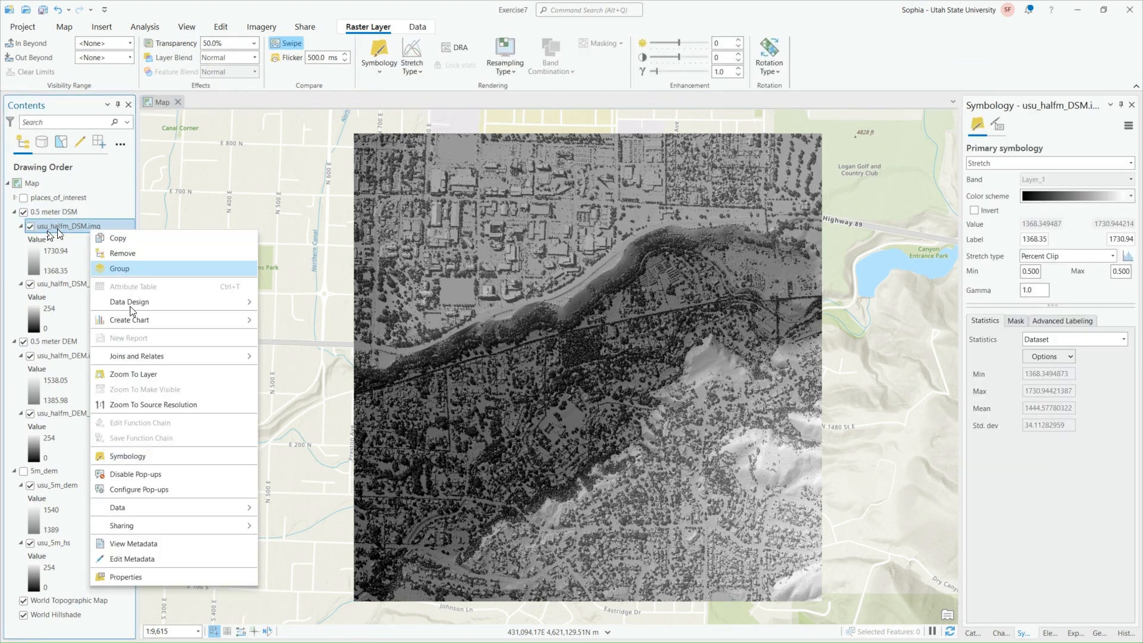
{"action": "left_click", "coordinate": [150, 577]}
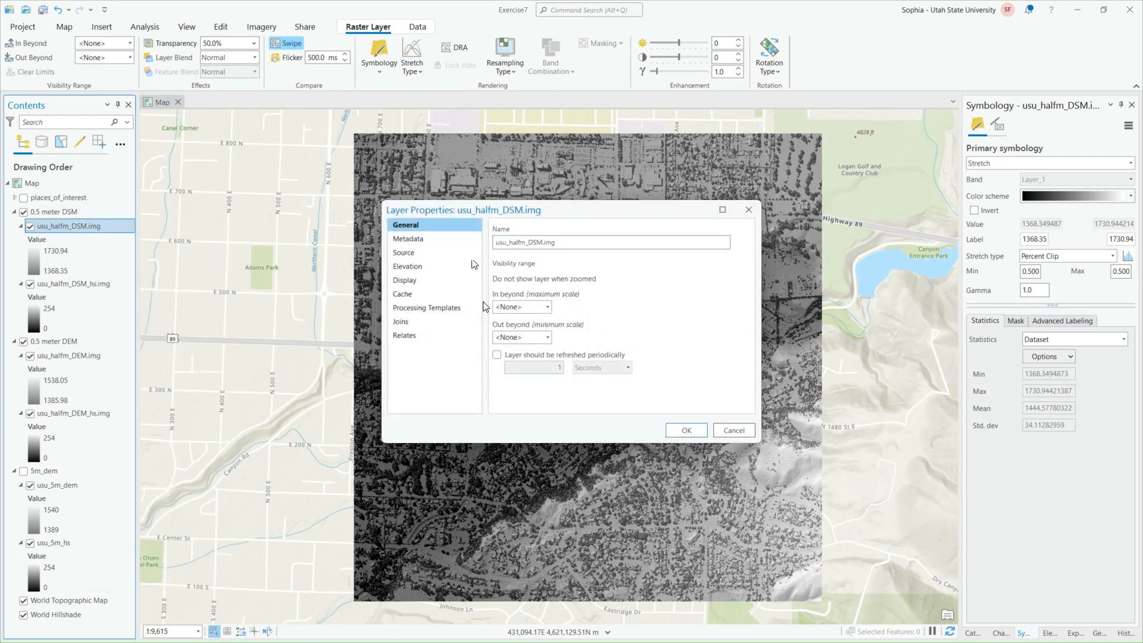
{"action": "left_click", "coordinate": [439, 253]}
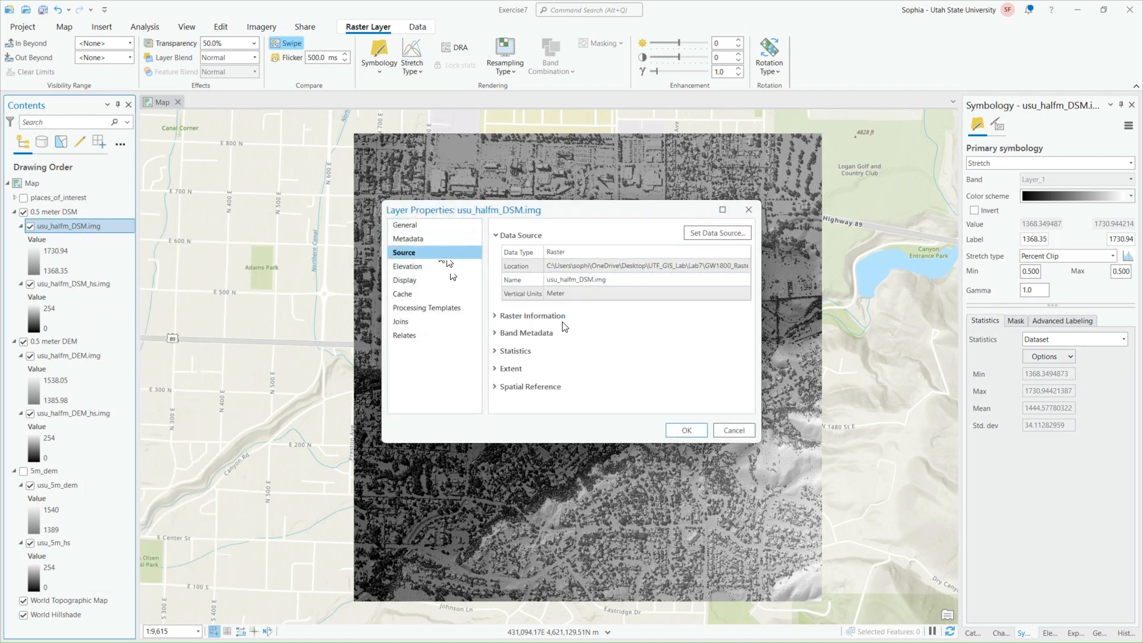
{"action": "left_click", "coordinate": [561, 321]}
{"action": "scroll", "coordinate": [630, 322], "scroll_direction": "down", "scroll_amount": 1}
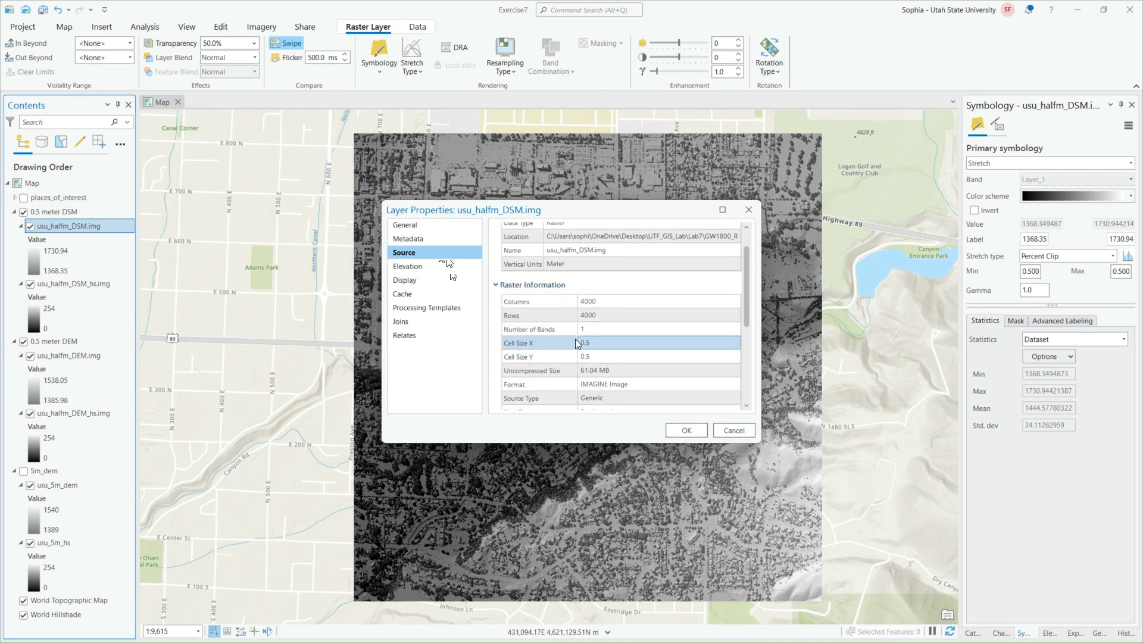
{"action": "left_click", "coordinate": [596, 348]}
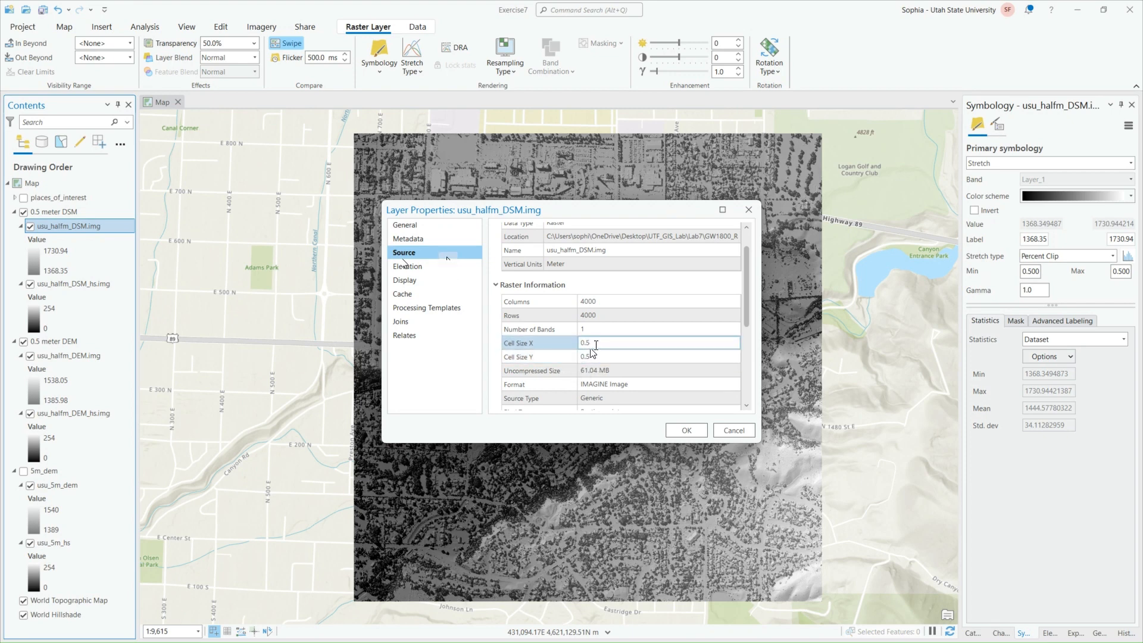
{"action": "scroll", "coordinate": [613, 351], "scroll_direction": "down", "scroll_amount": 3}
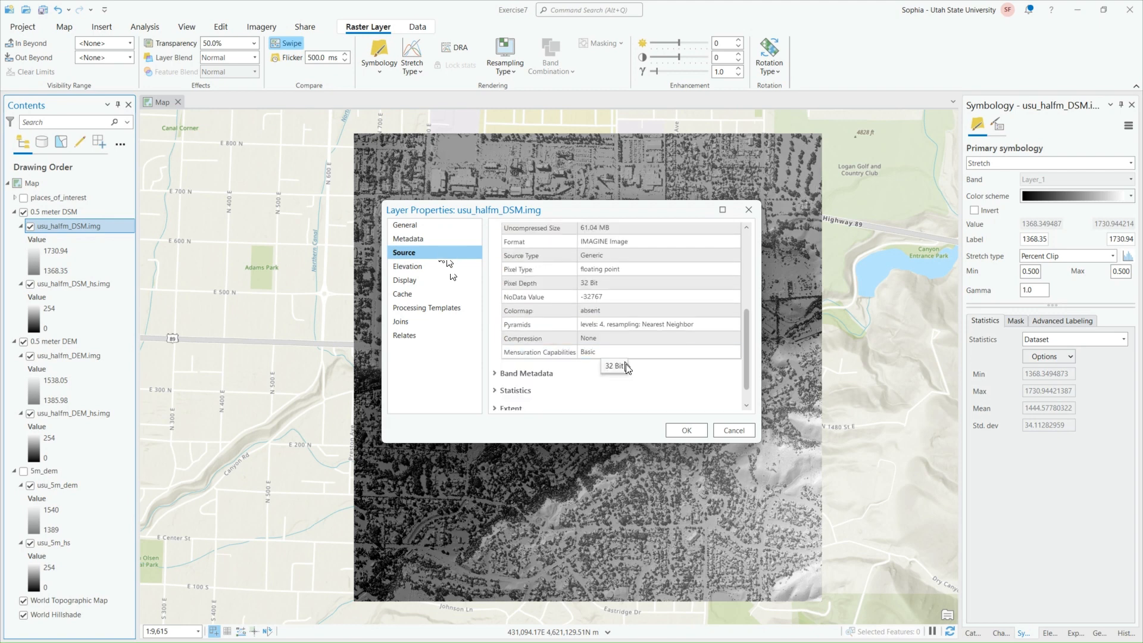
{"action": "scroll", "coordinate": [612, 376], "scroll_direction": "up", "scroll_amount": 3}
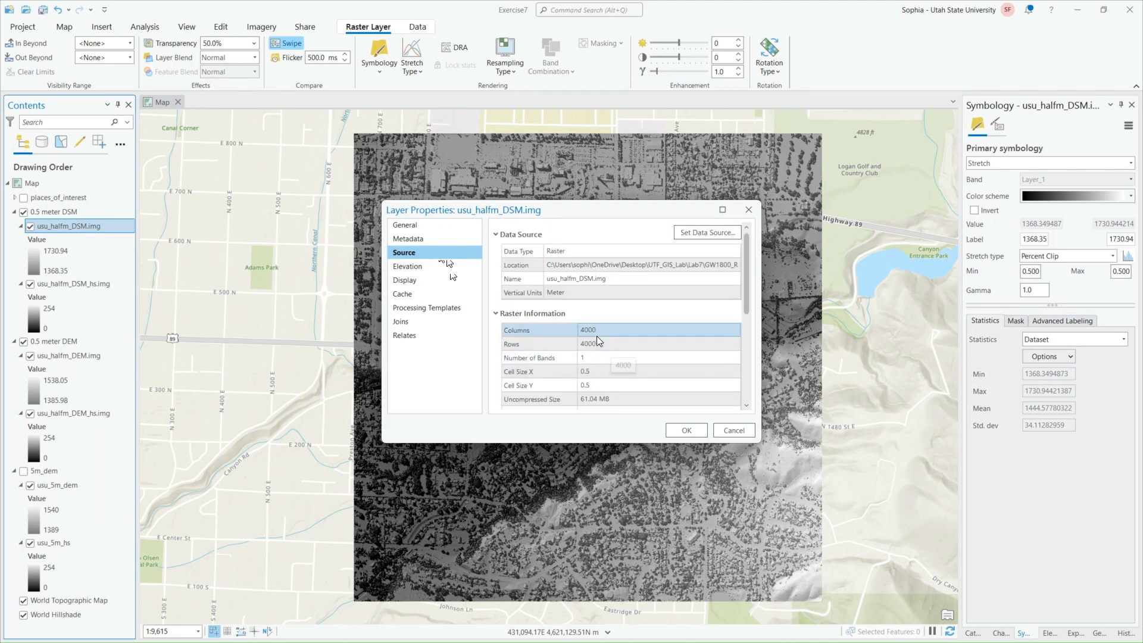
{"action": "scroll", "coordinate": [575, 294], "scroll_direction": "down", "scroll_amount": 5}
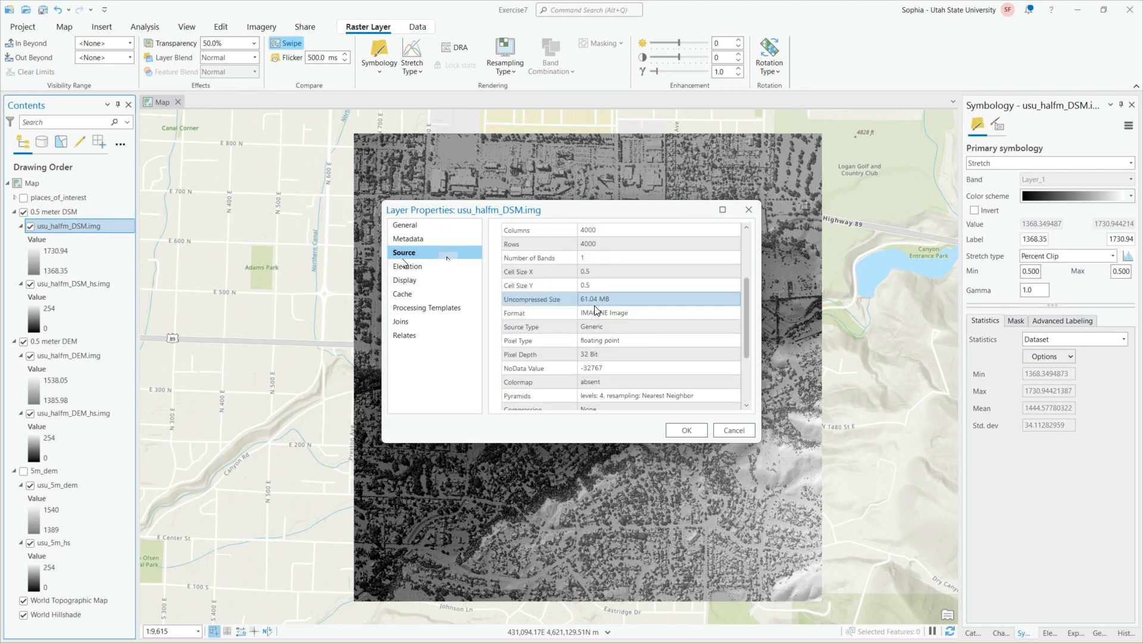
Check the extent and spatial reference sections of the usu_halfm_DSM.img source properties, including the linear unit, and review the raster information again
{"action": "left_click", "coordinate": [528, 388]}
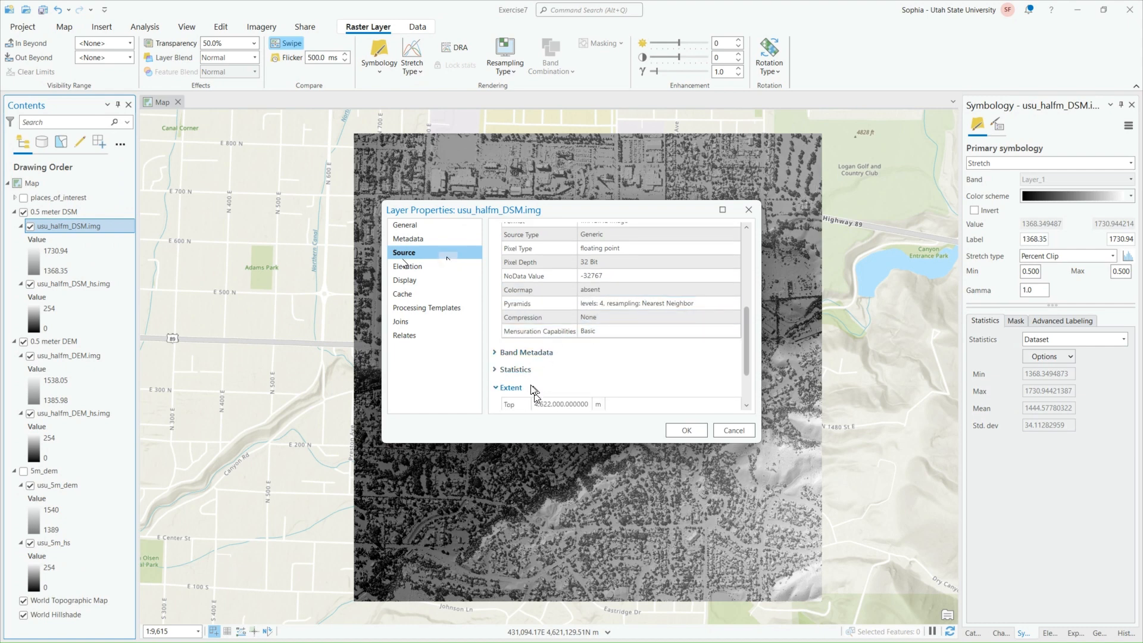
{"action": "left_click", "coordinate": [530, 387]}
{"action": "left_click", "coordinate": [555, 408]}
{"action": "scroll", "coordinate": [601, 378], "scroll_direction": "down", "scroll_amount": 5}
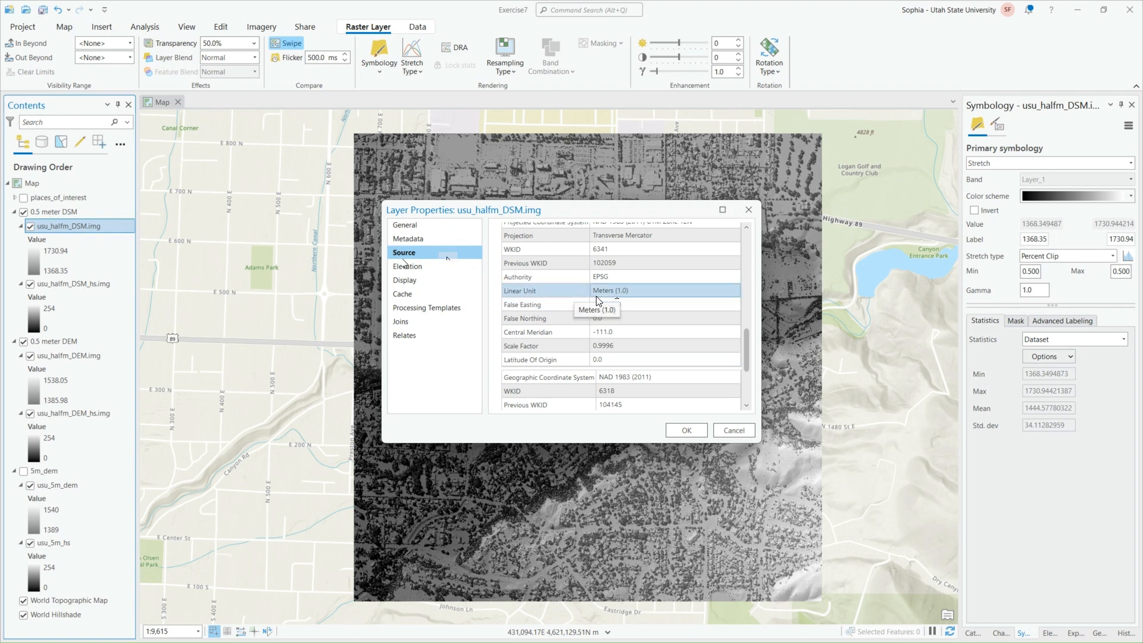
{"action": "scroll", "coordinate": [619, 309], "scroll_direction": "up", "scroll_amount": 6}
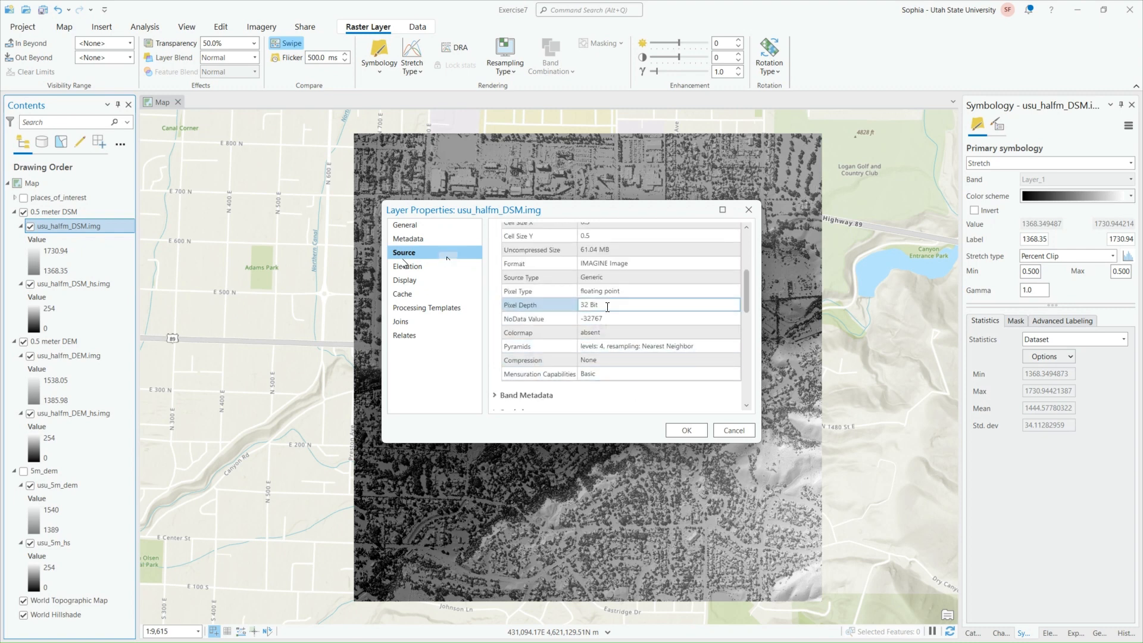
{"action": "scroll", "coordinate": [633, 357], "scroll_direction": "up", "scroll_amount": 2}
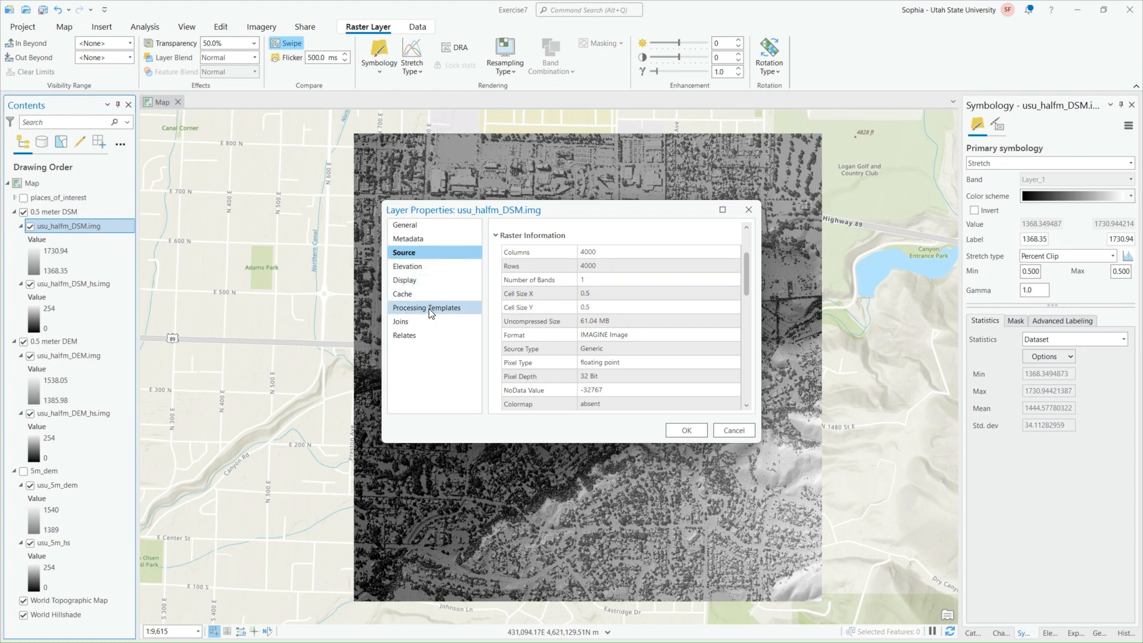
{"action": "scroll", "coordinate": [559, 315], "scroll_direction": "down", "scroll_amount": 6}
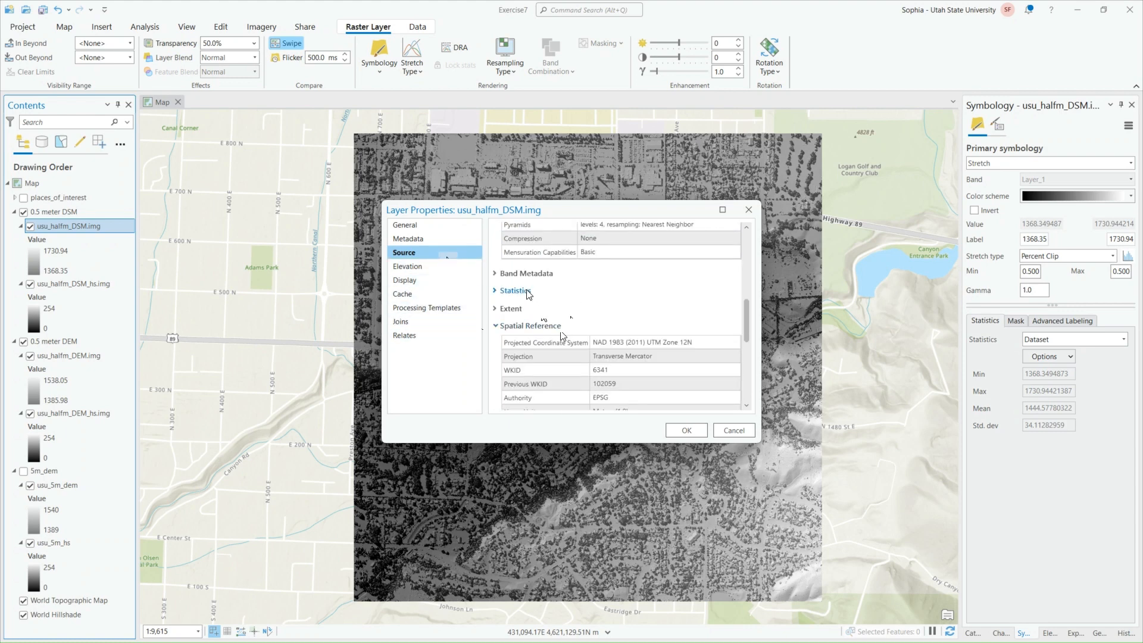
Expand the DSM's source statistics, move the properties dialog aside, and review the band's minimum and maximum and the projected coordinate system
{"action": "left_click", "coordinate": [526, 291]}
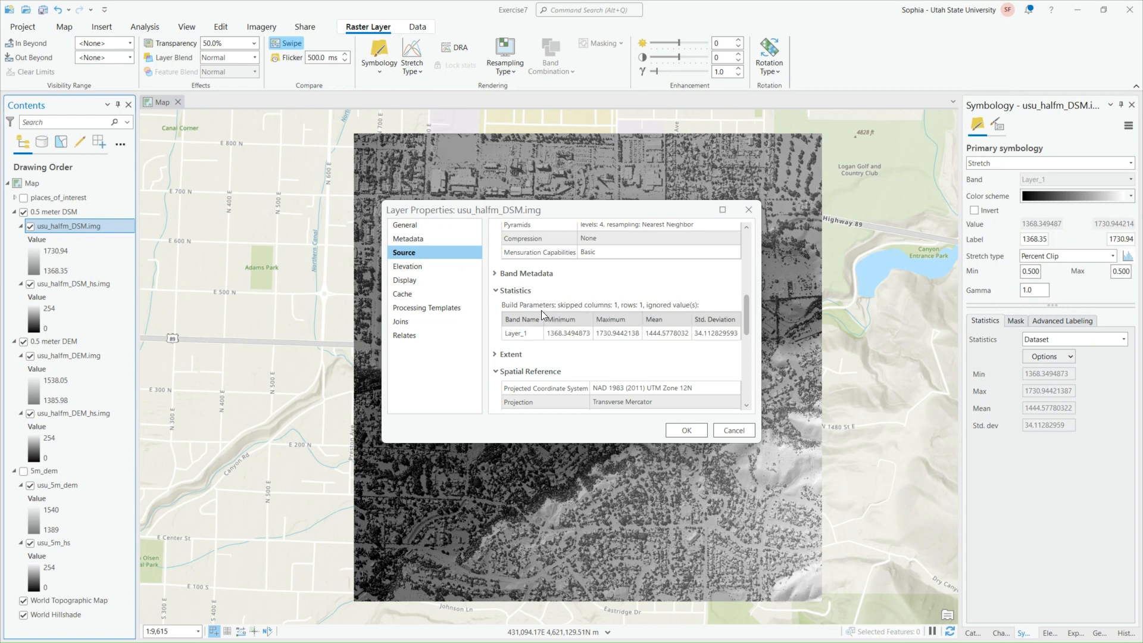
{"action": "left_click", "coordinate": [573, 335]}
{"action": "left_click_drag", "start_coordinate": [536, 210], "coordinate": [727, 192]}
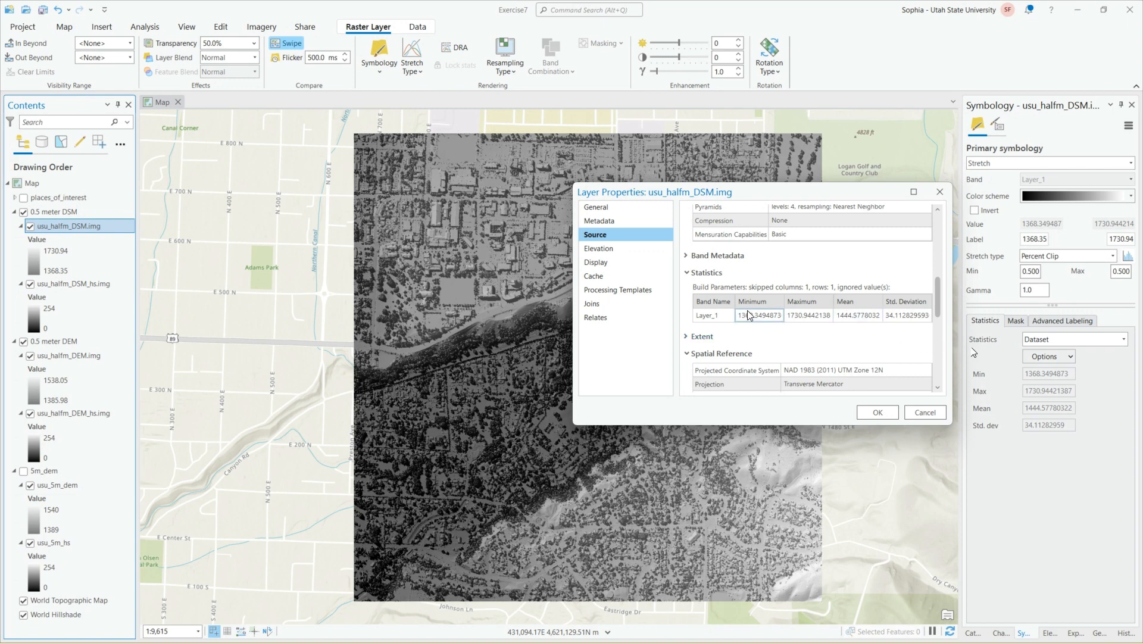
{"action": "scroll", "coordinate": [777, 325], "scroll_direction": "down", "scroll_amount": 6}
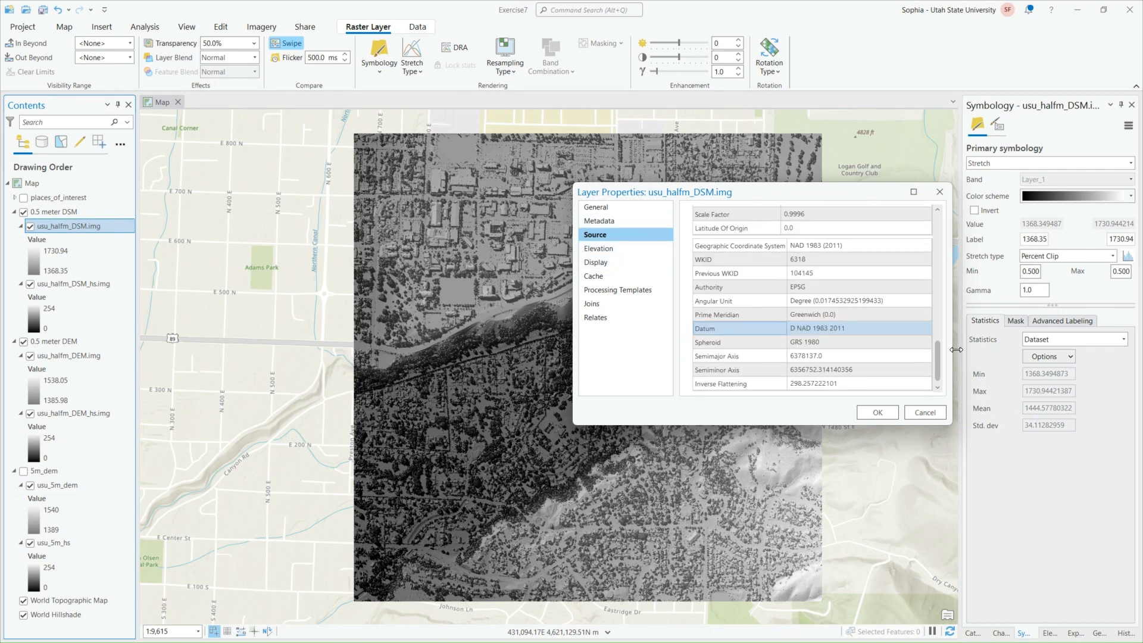
{"action": "scroll", "coordinate": [774, 268], "scroll_direction": "up", "scroll_amount": 2}
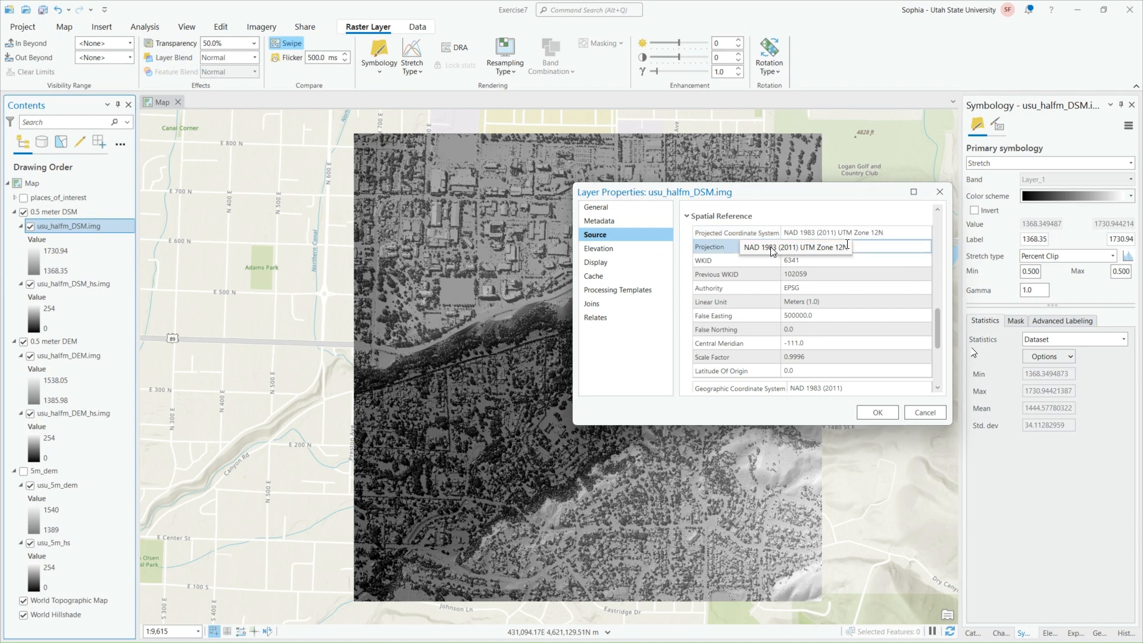
Review the metadata page of usu_halfm_DSM.img from title to use limitations and close the layer properties
{"action": "left_click", "coordinate": [605, 225]}
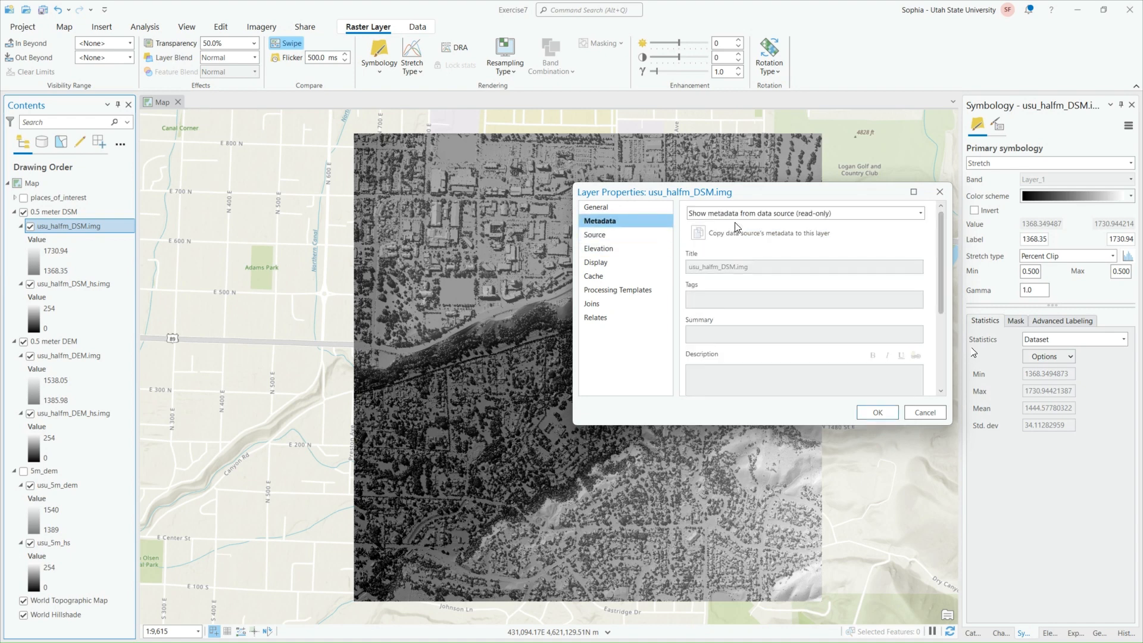
{"action": "scroll", "coordinate": [824, 294], "scroll_direction": "down", "scroll_amount": 3}
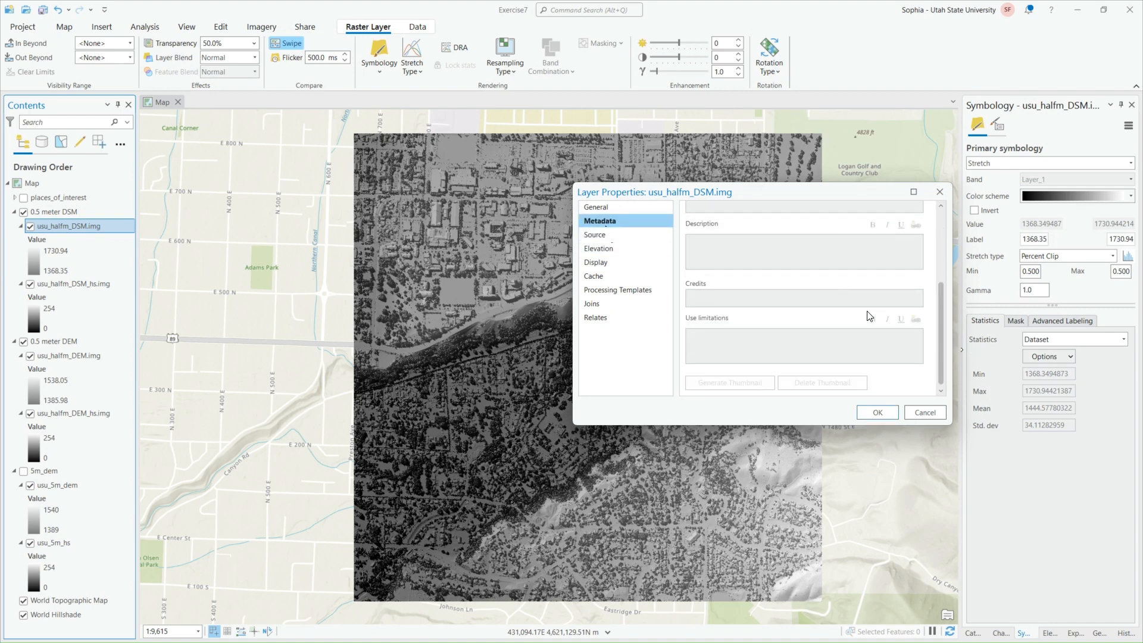
{"action": "scroll", "coordinate": [871, 316], "scroll_direction": "up", "scroll_amount": 3}
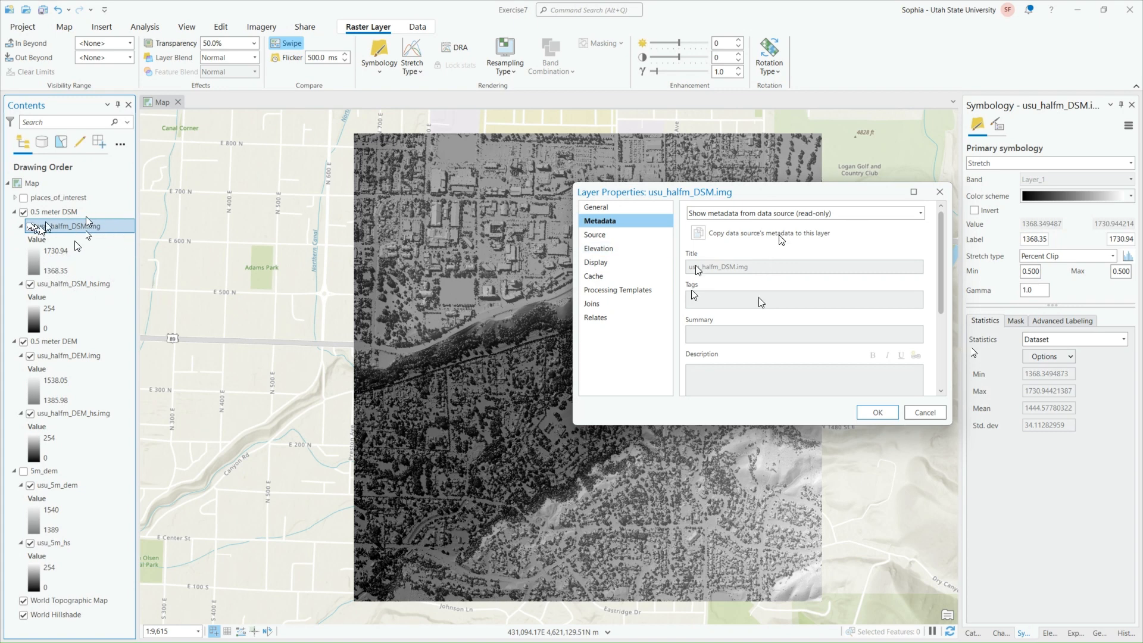
{"action": "left_click", "coordinate": [877, 413]}
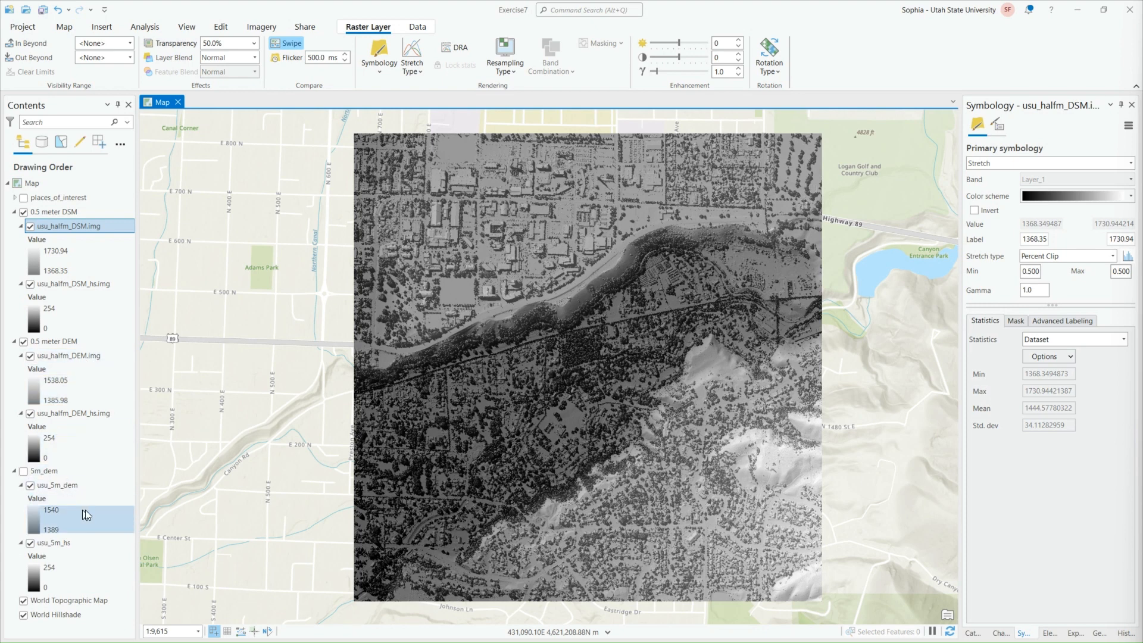
Open the layer properties of usu_5m_dem and check the columns, rows and cell size in its source raster information
{"action": "right_click", "coordinate": [82, 486]}
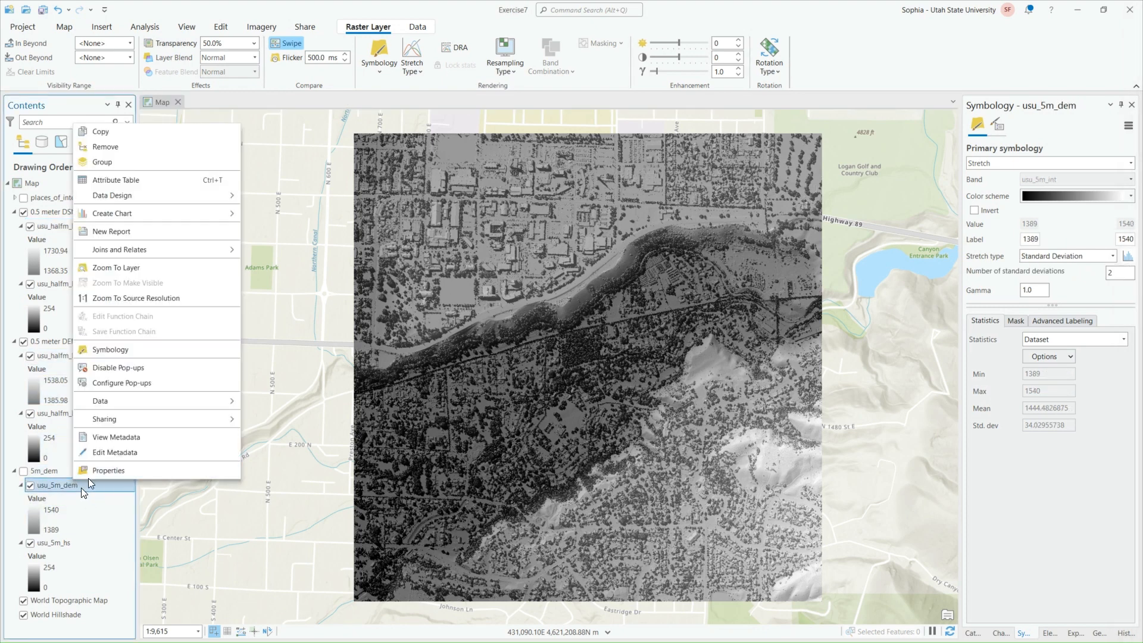
{"action": "left_click", "coordinate": [105, 470]}
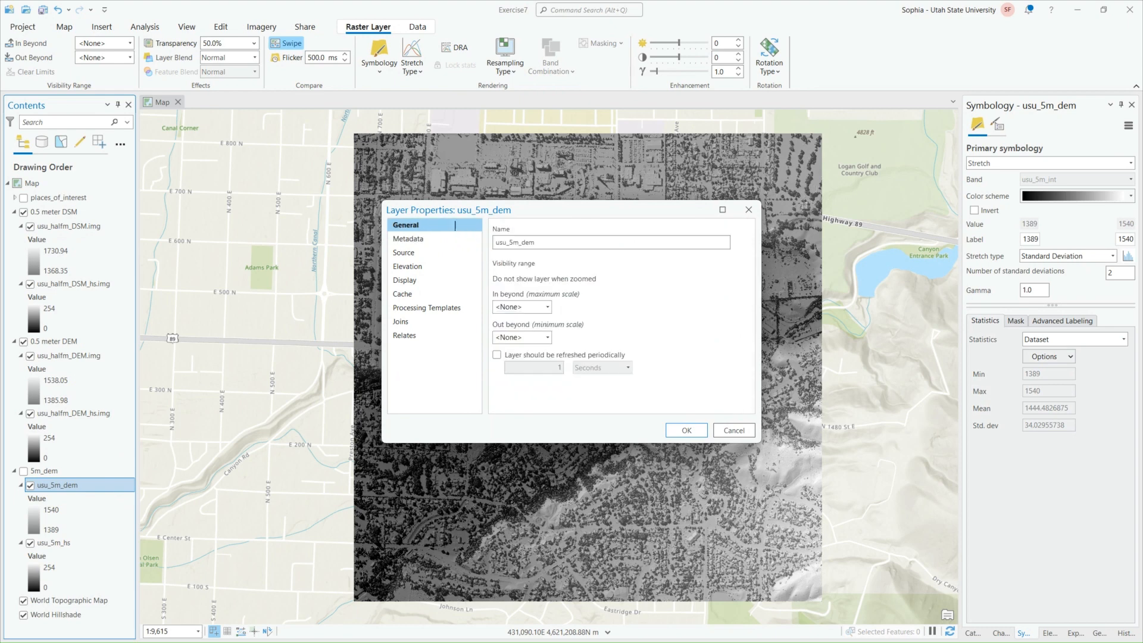
{"action": "left_click", "coordinate": [430, 255]}
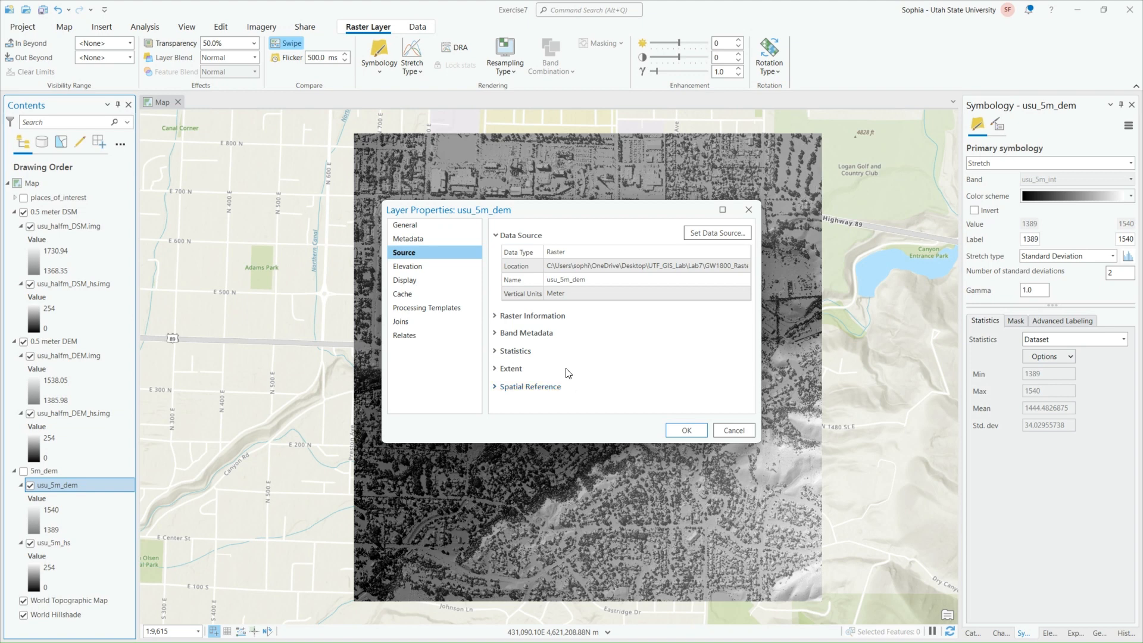
{"action": "left_click", "coordinate": [567, 317]}
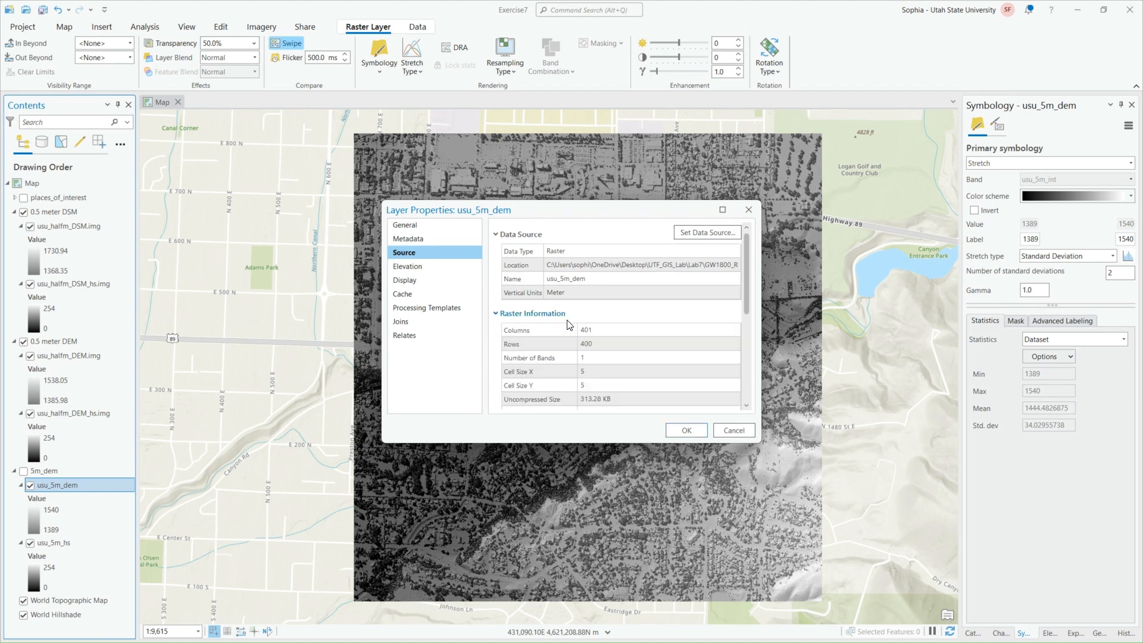
{"action": "left_click", "coordinate": [536, 313]}
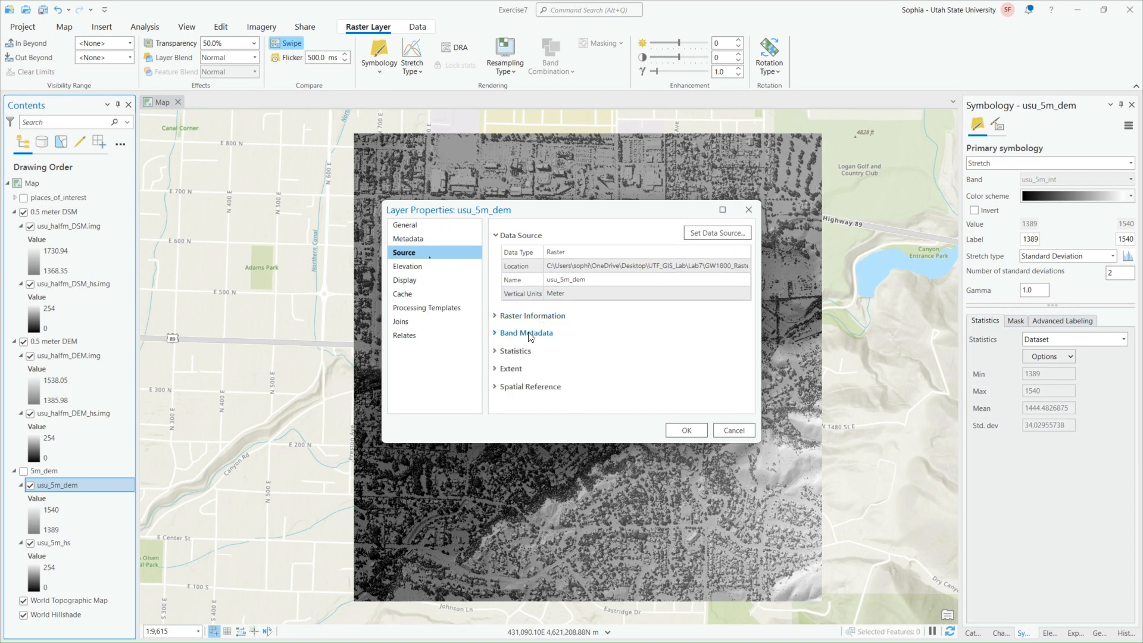
Examine the extent coordinates of the usu_5m_dem raster and close its layer properties
{"action": "left_click", "coordinate": [523, 369]}
{"action": "scroll", "coordinate": [536, 369], "scroll_direction": "down", "scroll_amount": 2}
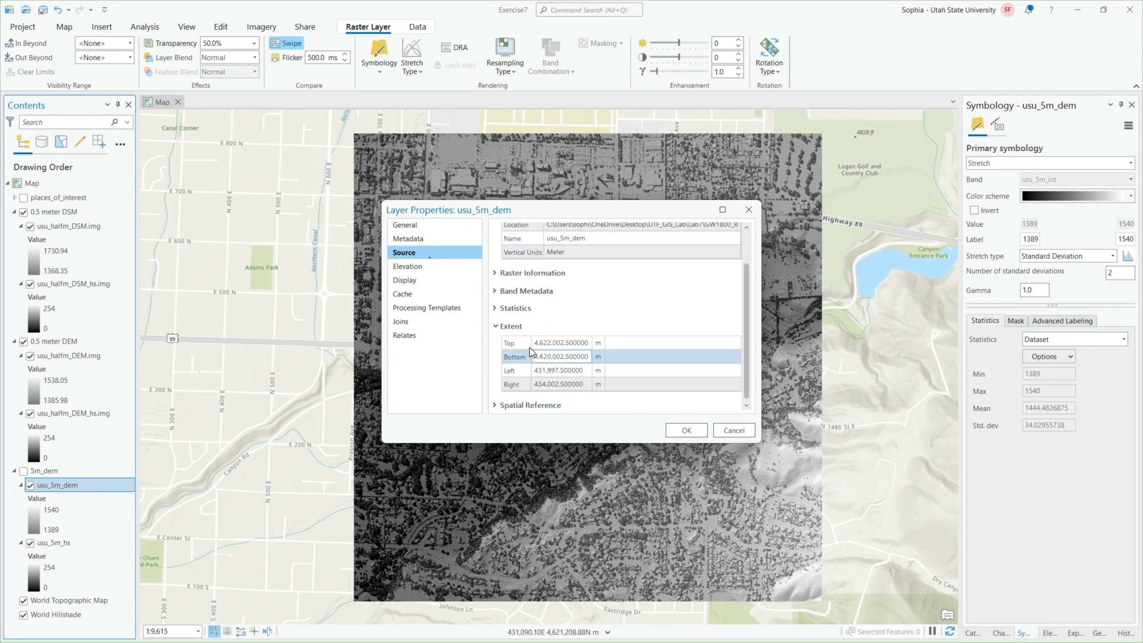
{"action": "left_click", "coordinate": [686, 431]}
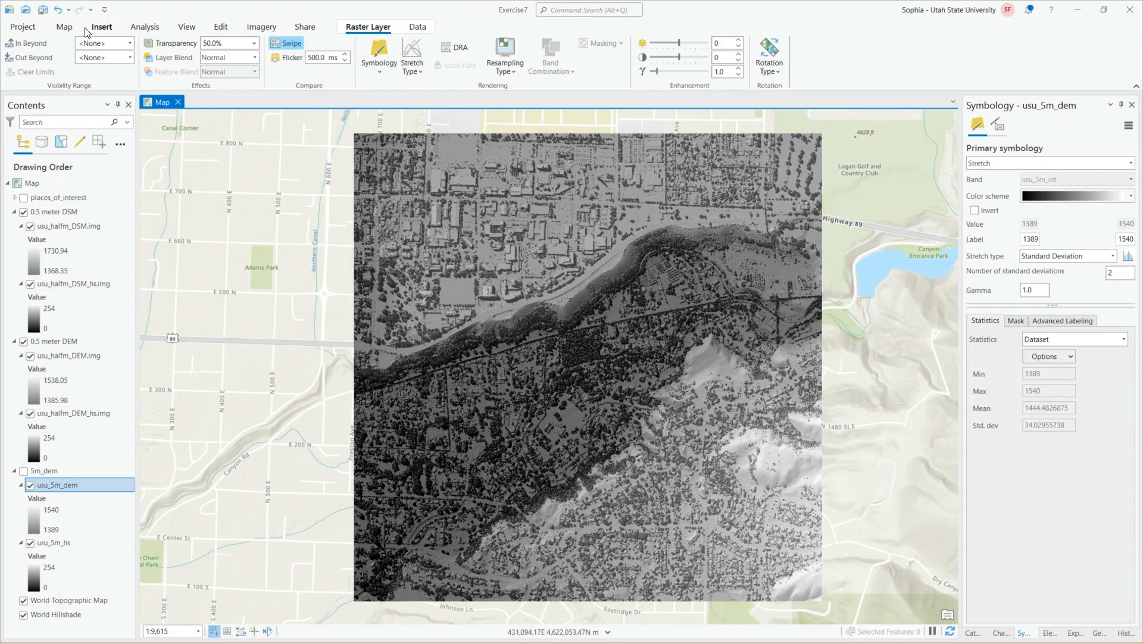
Change the map's basemap to Imagery Hybrid
{"action": "left_click", "coordinate": [64, 27]}
{"action": "left_click", "coordinate": [54, 184]}
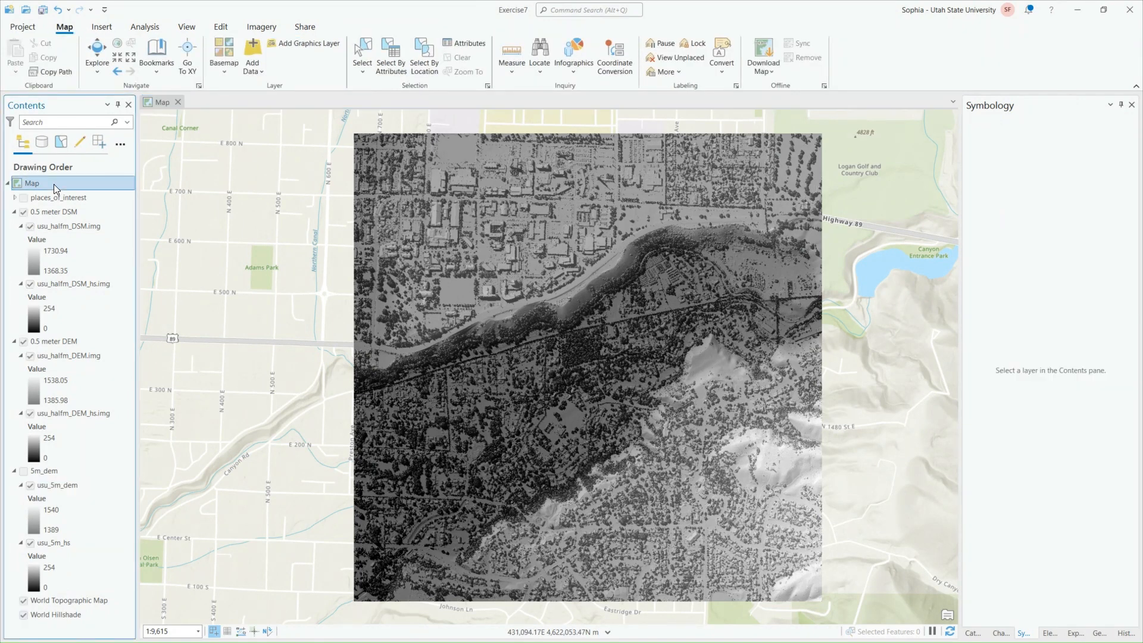
{"action": "left_click", "coordinate": [227, 69]}
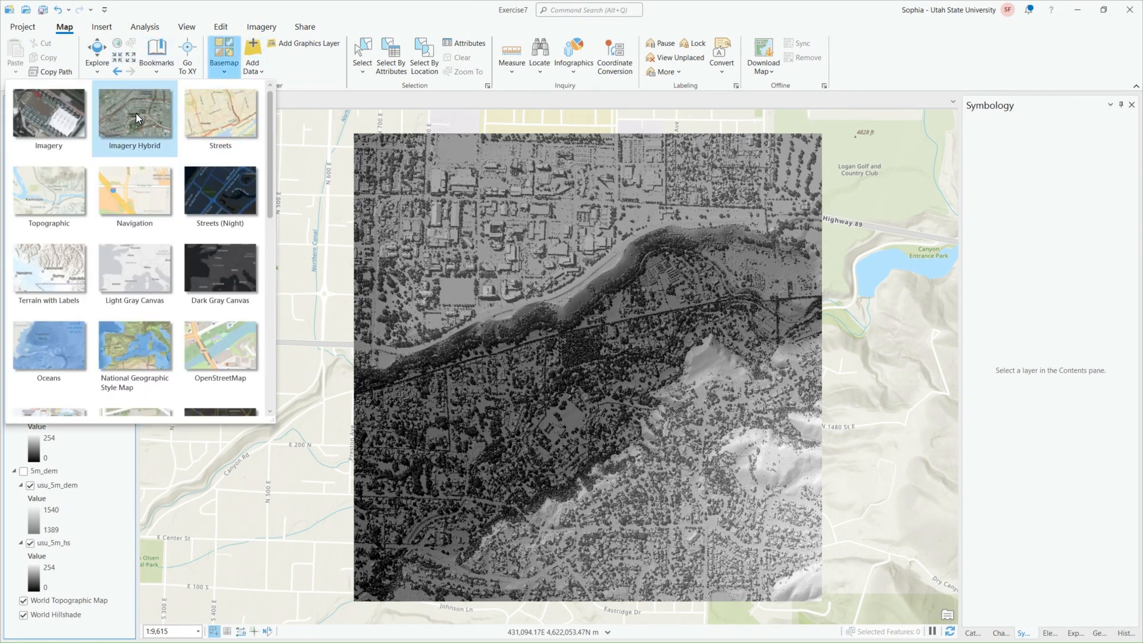
{"action": "left_click", "coordinate": [123, 135]}
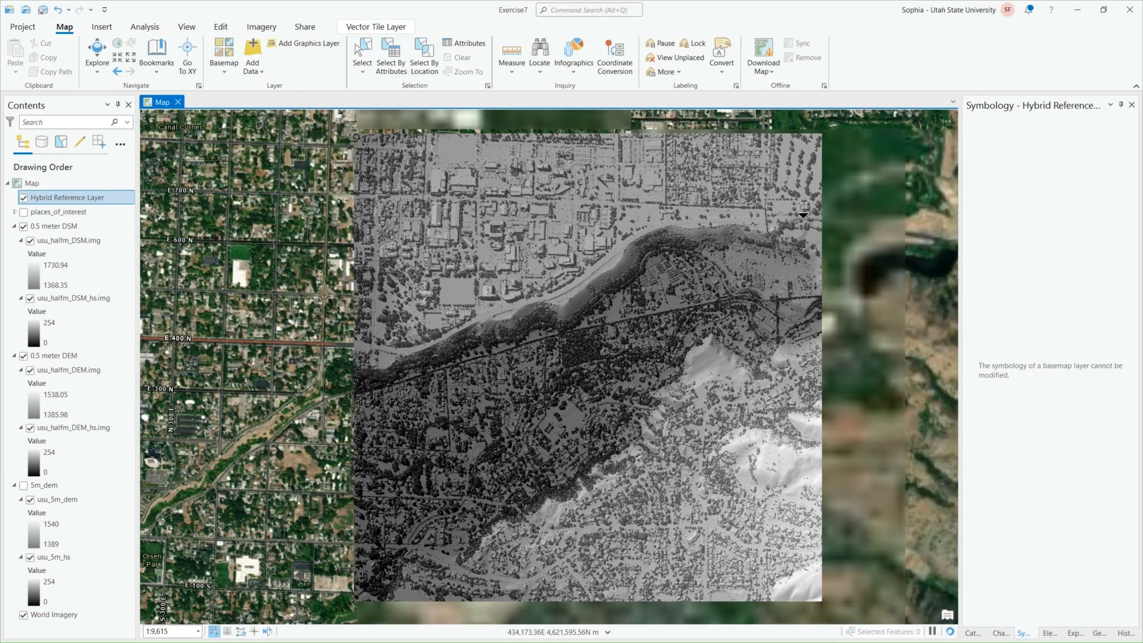
Select the usu_halfm_DSM.img layer and turn on Flicker to compare it with the layers underneath
{"action": "left_click", "coordinate": [68, 239]}
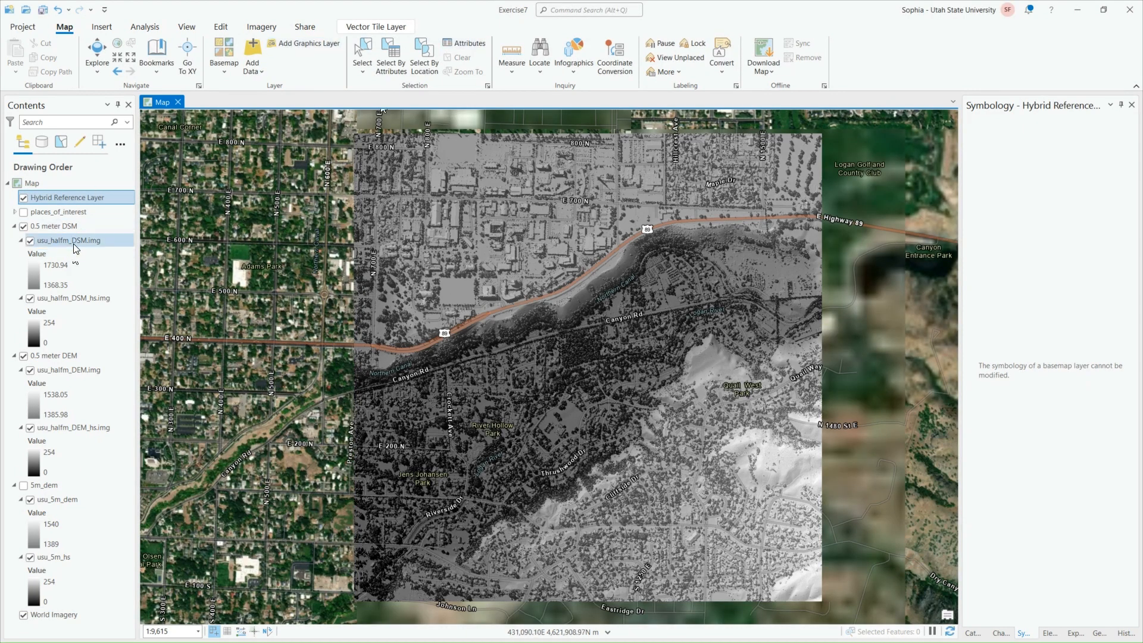
{"action": "left_click", "coordinate": [368, 26]}
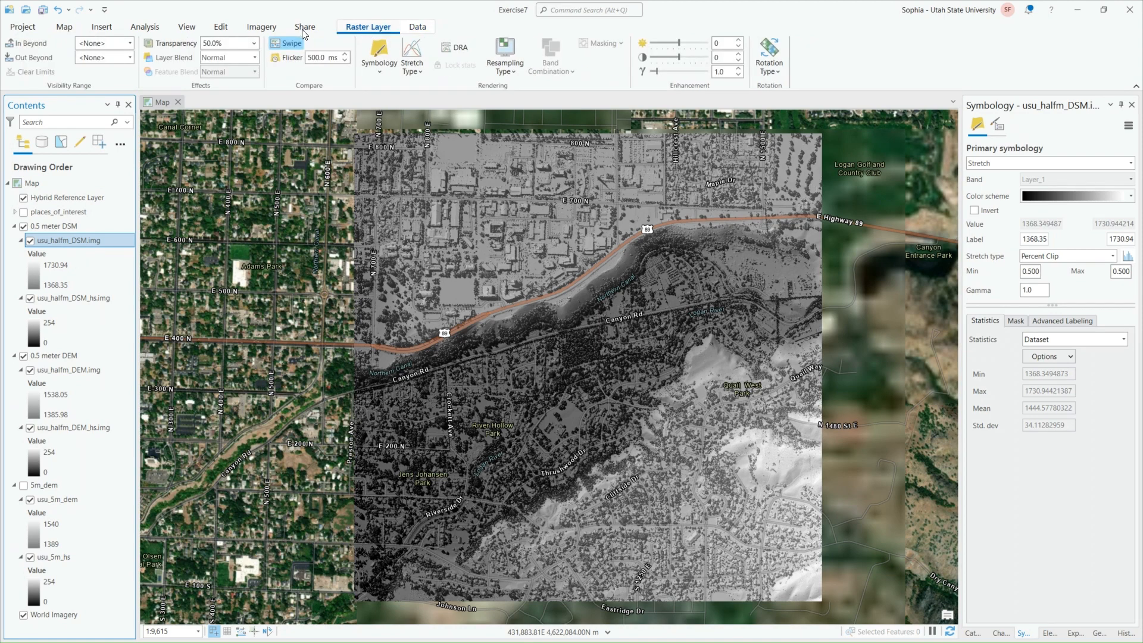
{"action": "left_click", "coordinate": [288, 60]}
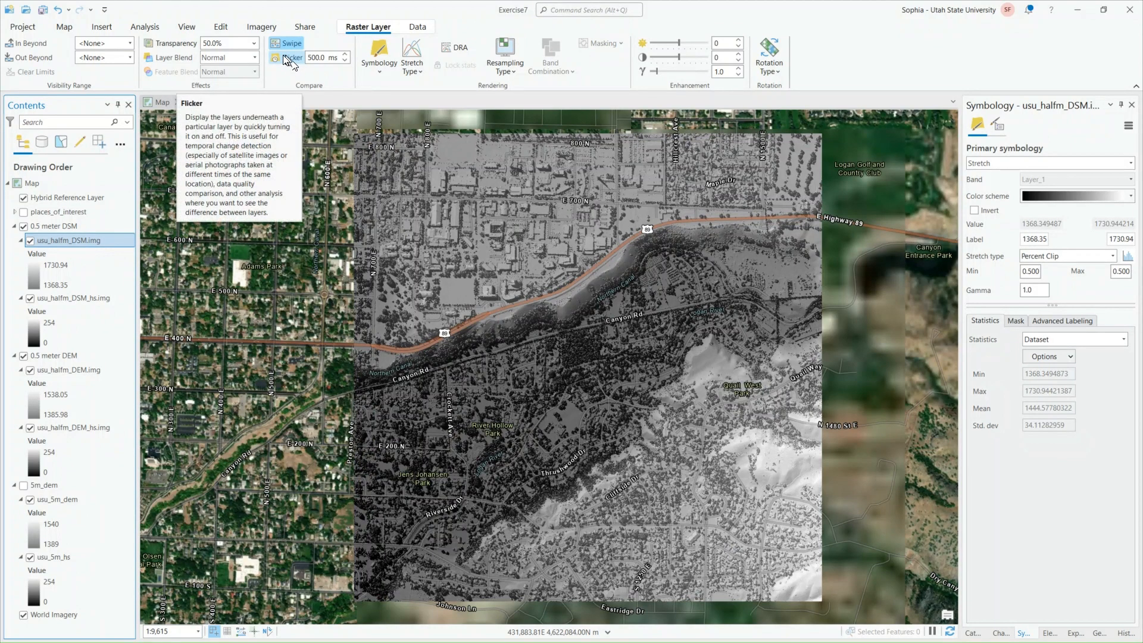
{"action": "left_click", "coordinate": [292, 62]}
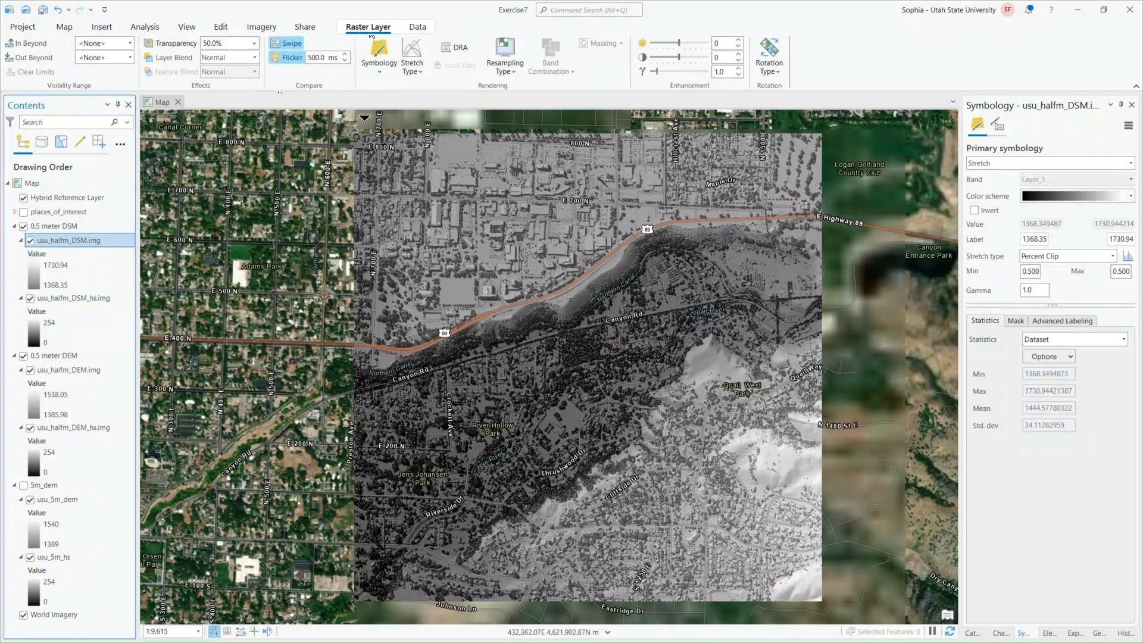
Turn off Flicker and Swipe and return to the Explore tool to move the map toward the Canyon Entrance Park area
{"action": "left_click", "coordinate": [289, 57]}
{"action": "right_click", "coordinate": [284, 44]}
{"action": "left_click", "coordinate": [290, 48]}
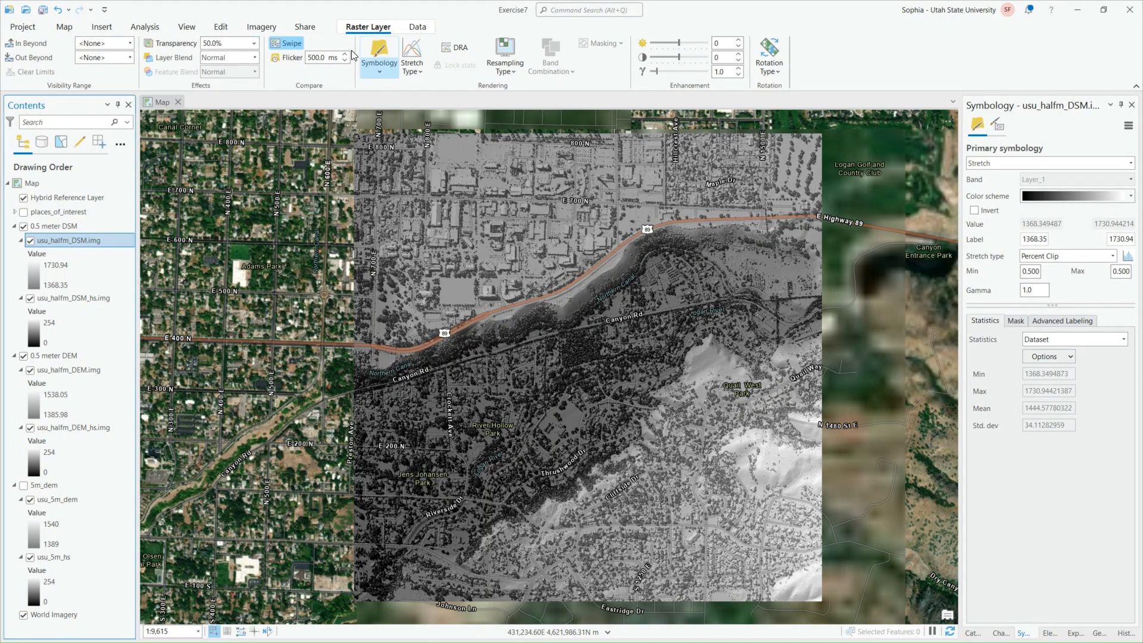
{"action": "left_click", "coordinate": [65, 27]}
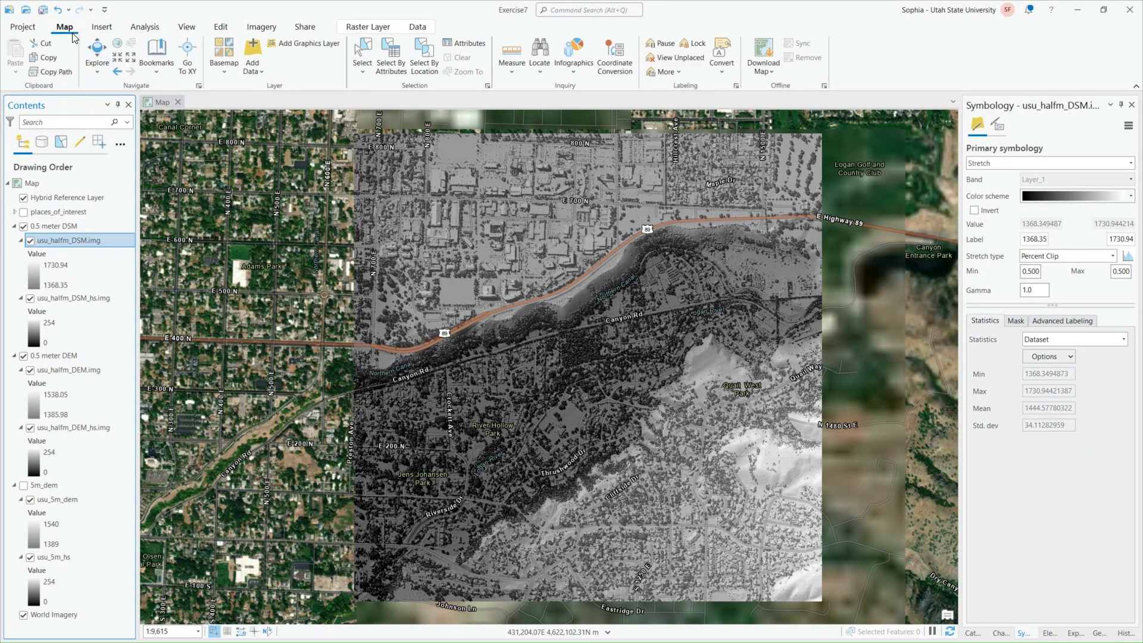
{"action": "left_click", "coordinate": [89, 51]}
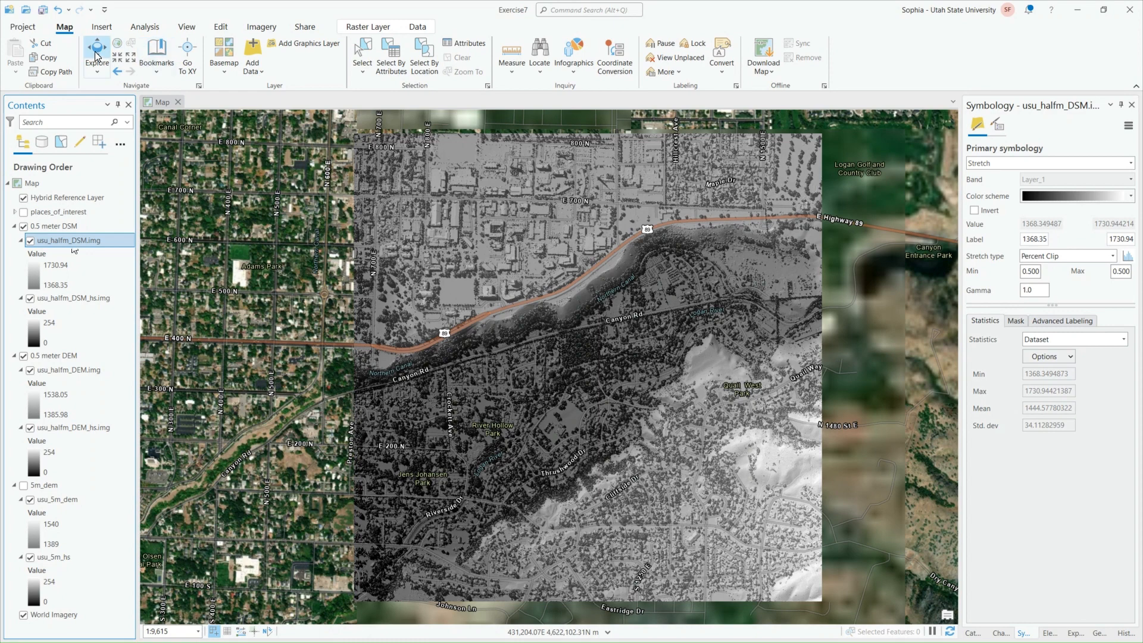
{"action": "left_click", "coordinate": [378, 27]}
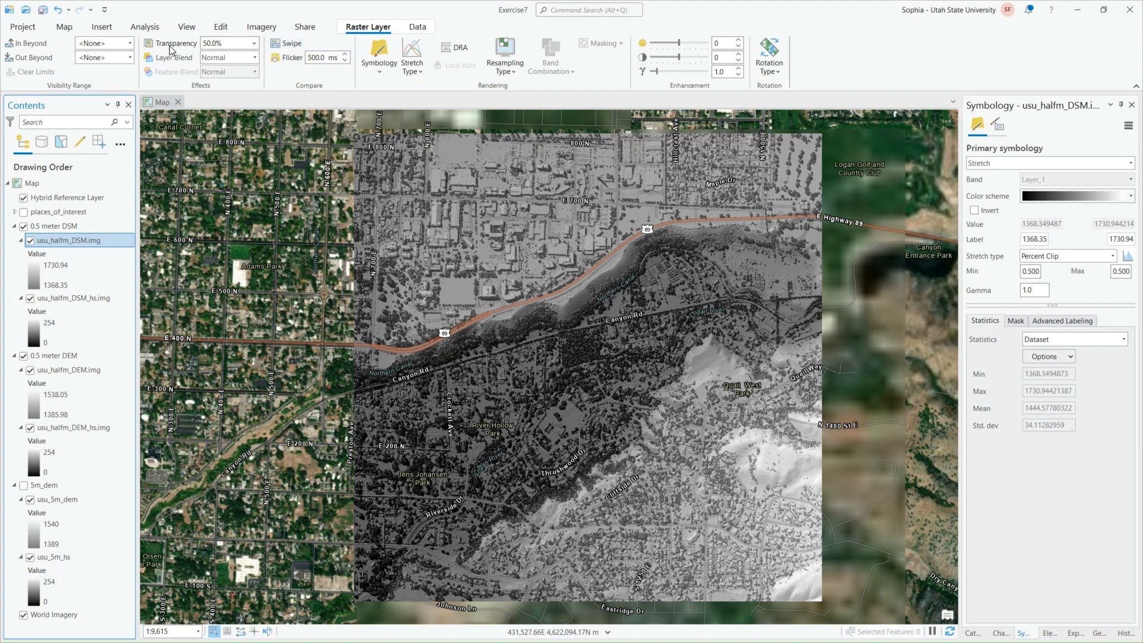
{"action": "left_click", "coordinate": [63, 27]}
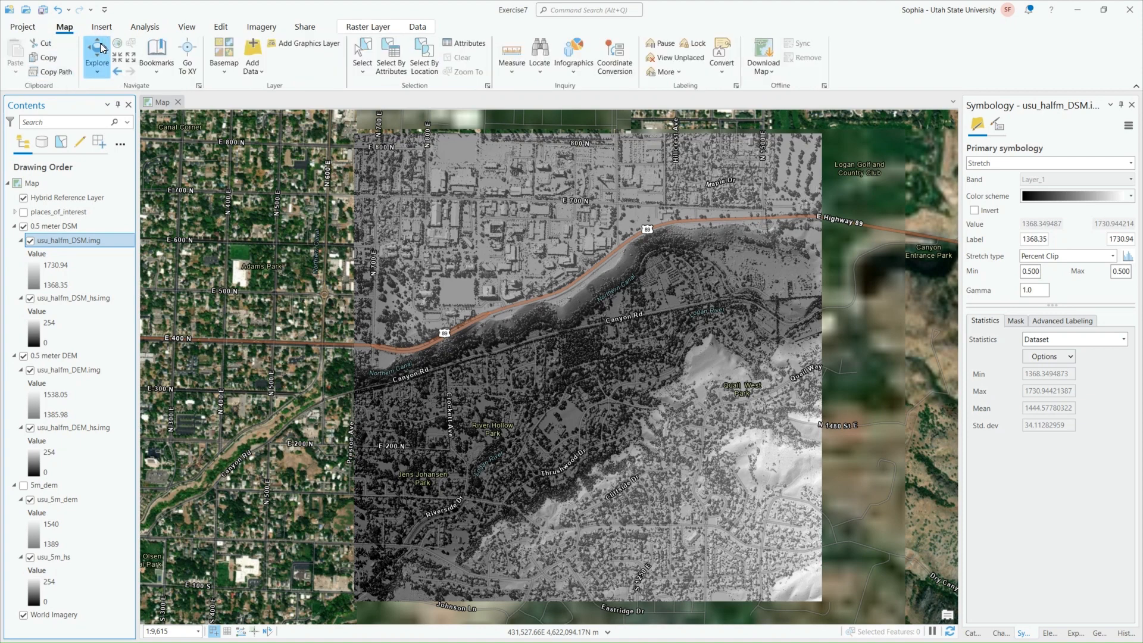
{"action": "left_click_drag", "start_coordinate": [587, 249], "coordinate": [475, 283]}
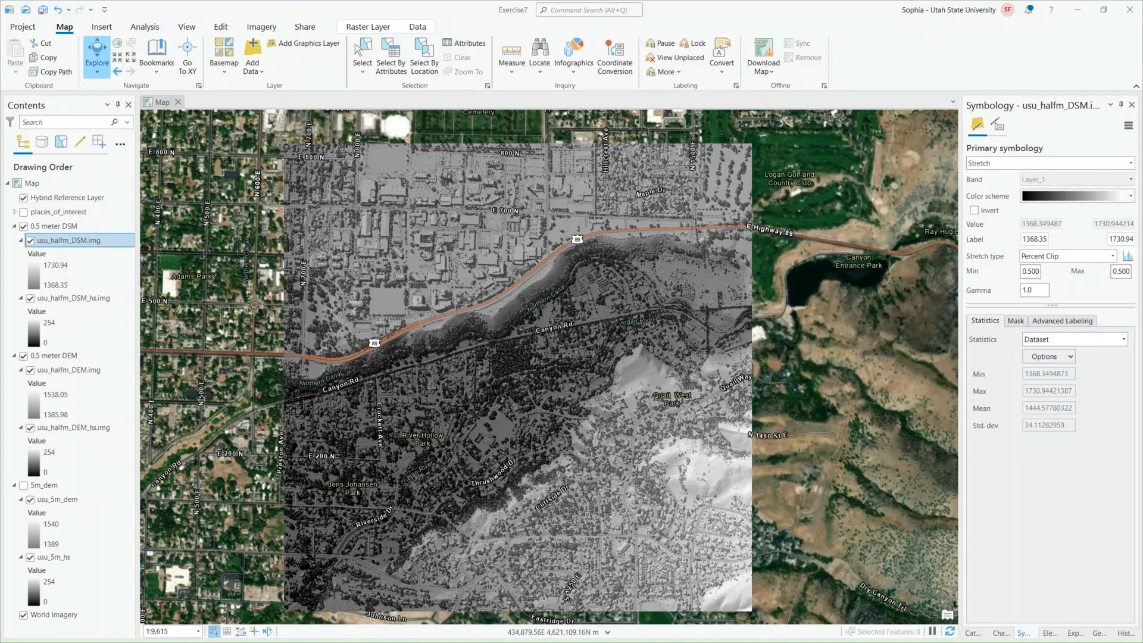
Bring up the Introducing_Rasters document and compare First Dam in the imagery, 0.5 meter DEM and 5 meter DEM pictures on page 7
{"action": "left_click_drag", "start_coordinate": [1142, 59], "coordinate": [410, 96]}
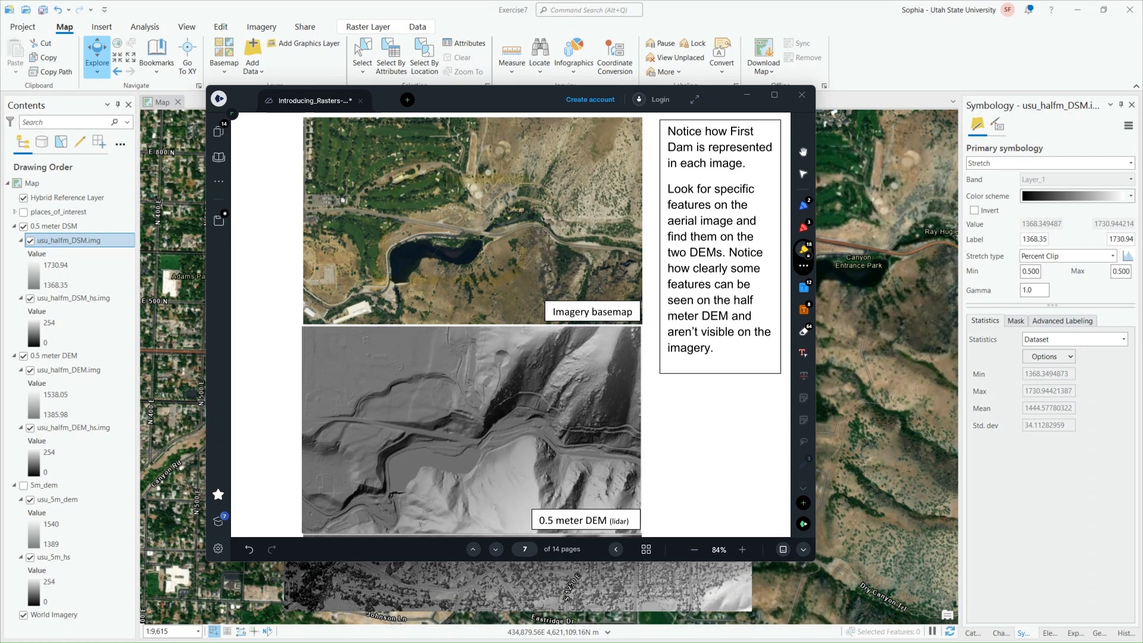
{"action": "left_click_drag", "start_coordinate": [549, 100], "coordinate": [474, 133]}
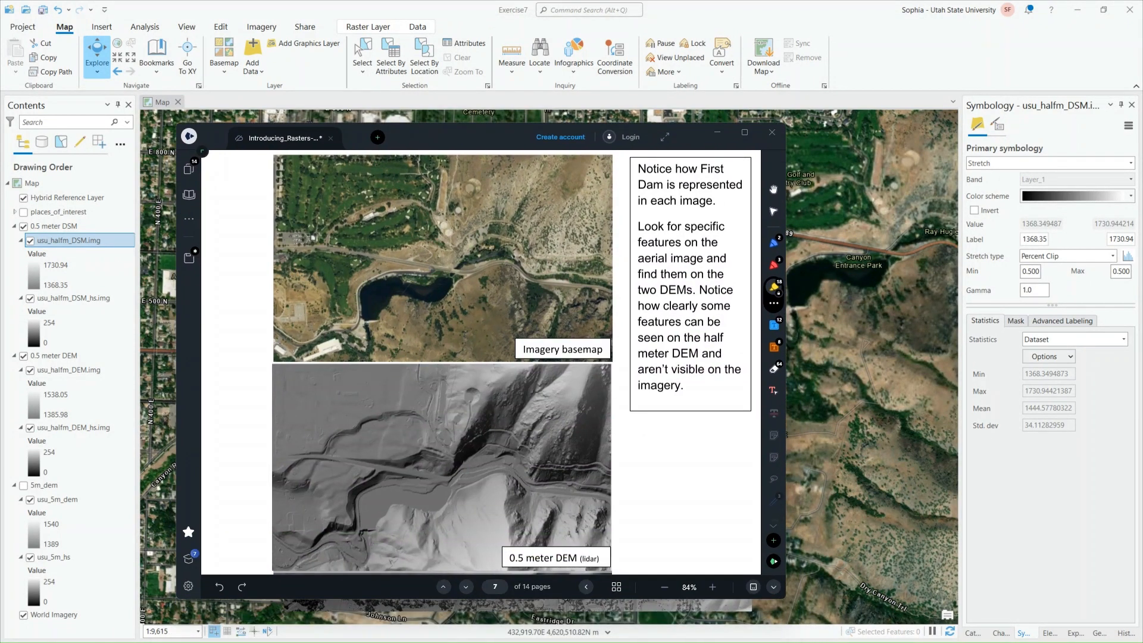
{"action": "scroll", "coordinate": [452, 363], "scroll_direction": "down", "scroll_amount": 3}
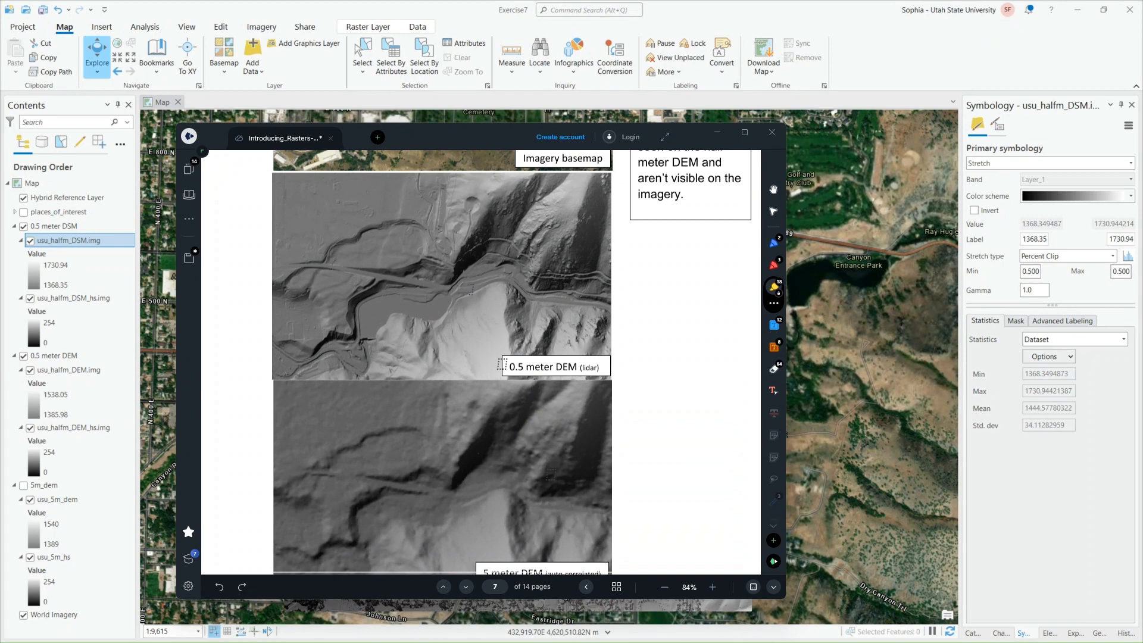
{"action": "scroll", "coordinate": [490, 357], "scroll_direction": "down", "scroll_amount": 3}
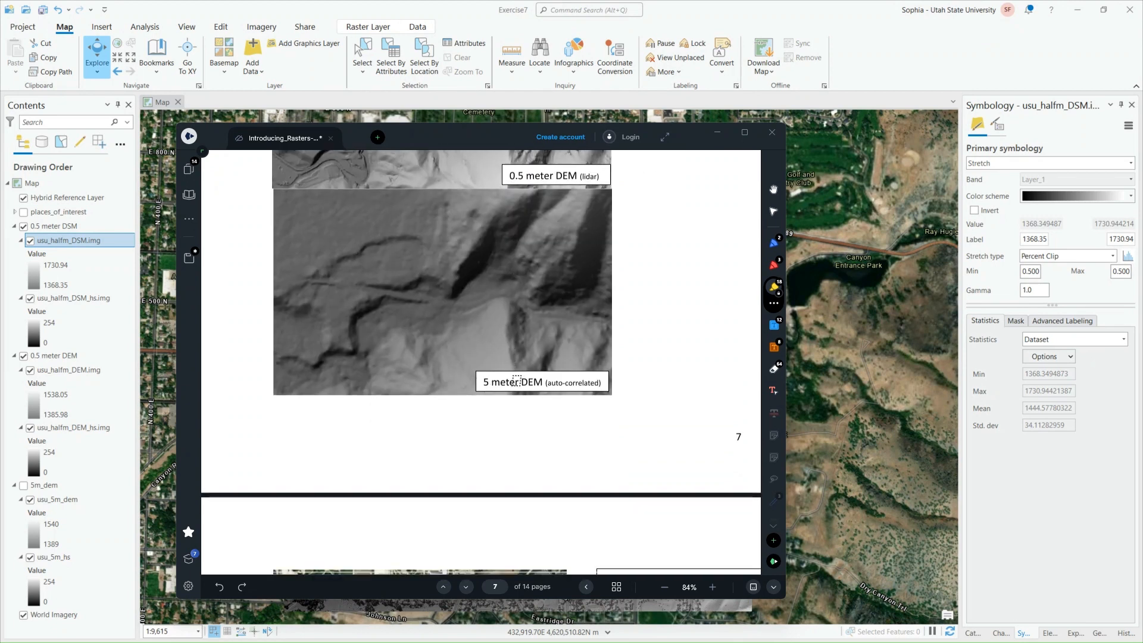
{"action": "scroll", "coordinate": [510, 364], "scroll_direction": "down", "scroll_amount": 3}
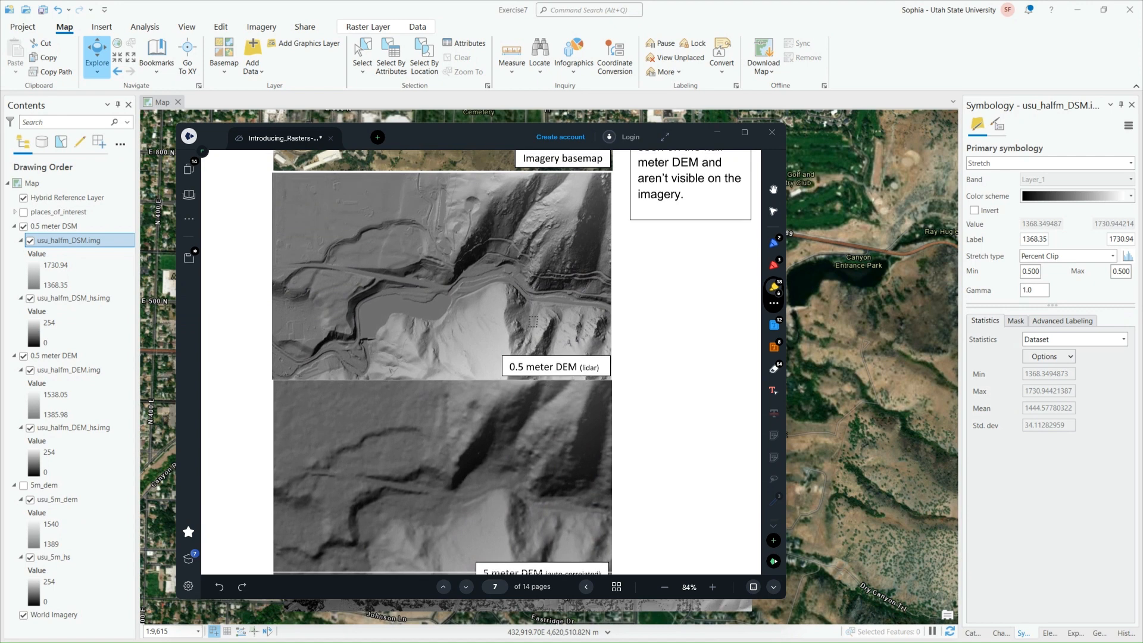
Compare the USU quad's imagery, first return lidar, bare earth lidar and 5 meter DEM on page 8, and minimize the document
{"action": "scroll", "coordinate": [477, 339], "scroll_direction": "down", "scroll_amount": 3}
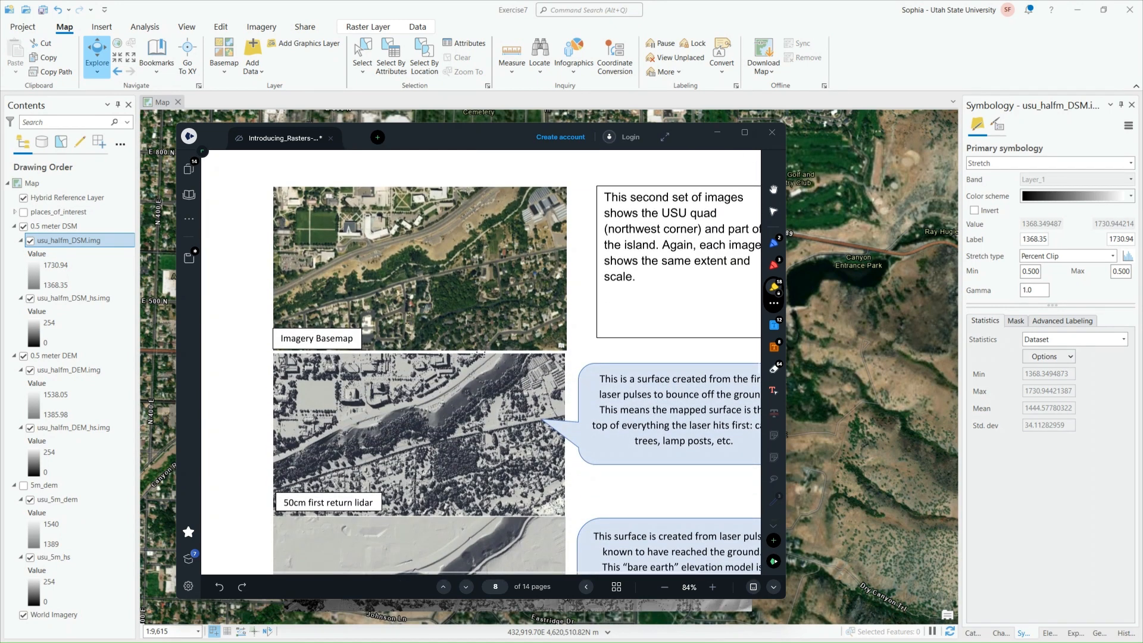
{"action": "scroll", "coordinate": [481, 353], "scroll_direction": "down", "scroll_amount": 2}
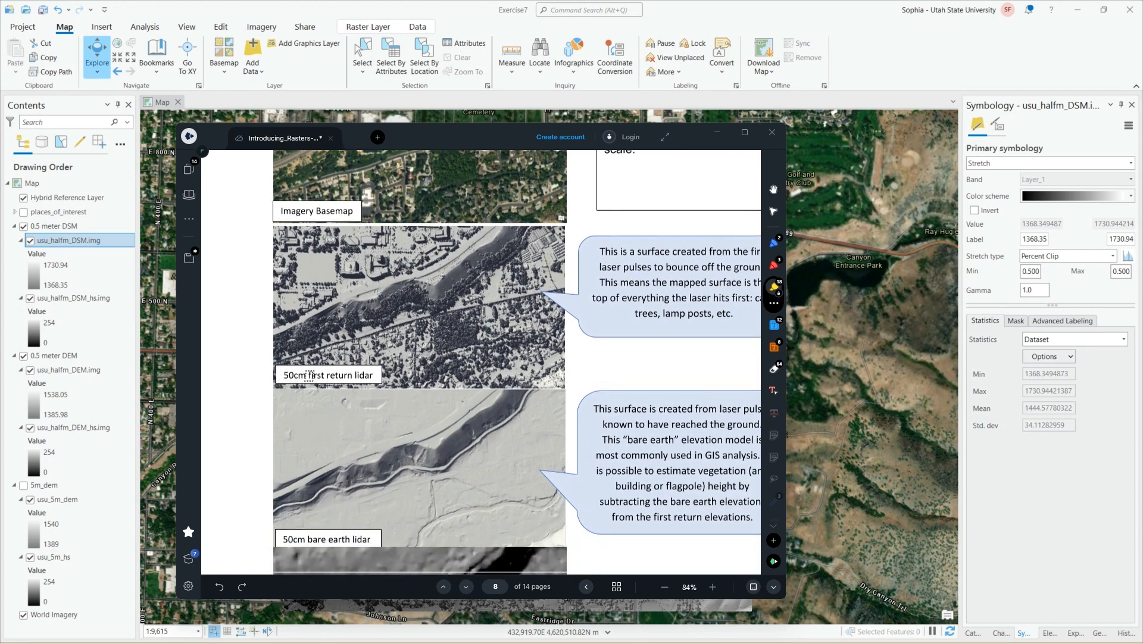
{"action": "scroll", "coordinate": [308, 375], "scroll_direction": "down", "scroll_amount": 3}
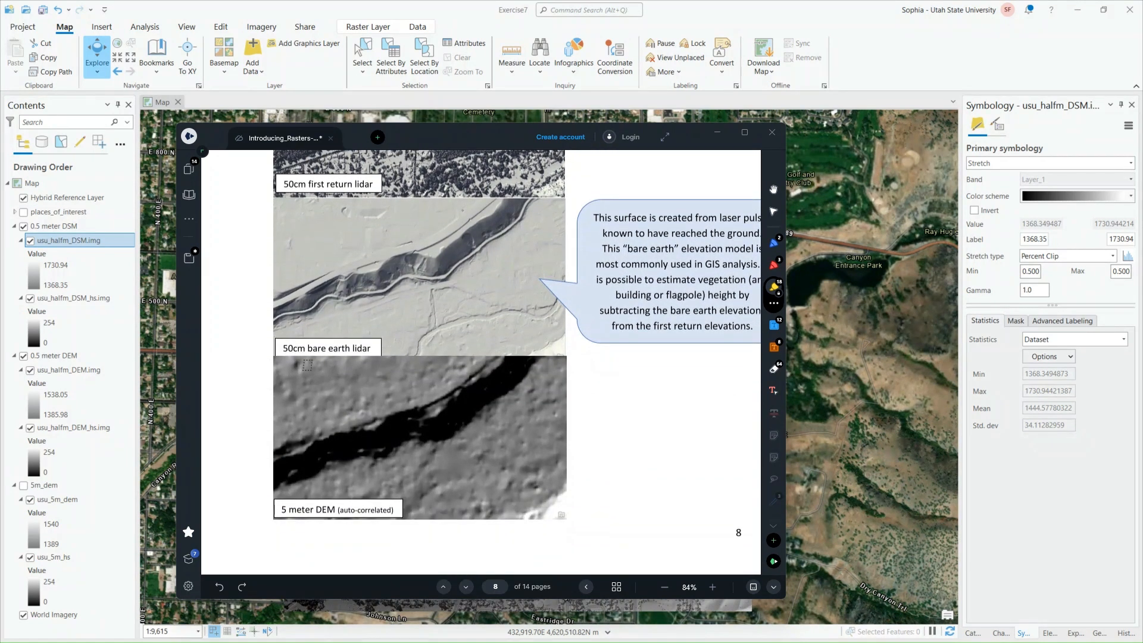
{"action": "scroll", "coordinate": [307, 365], "scroll_direction": "up", "scroll_amount": 2}
{"action": "scroll", "coordinate": [364, 415], "scroll_direction": "down", "scroll_amount": 2}
{"action": "scroll", "coordinate": [395, 443], "scroll_direction": "up", "scroll_amount": 3}
{"action": "scroll", "coordinate": [395, 444], "scroll_direction": "down", "scroll_amount": 3}
{"action": "scroll", "coordinate": [617, 202], "scroll_direction": "up", "scroll_amount": 3}
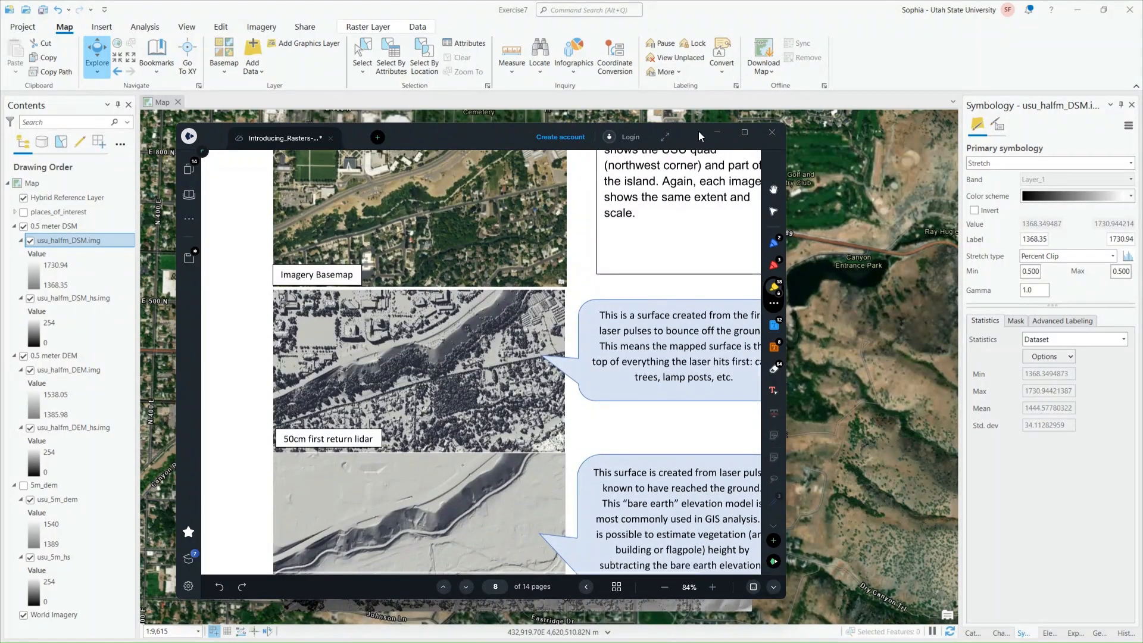
{"action": "left_click", "coordinate": [716, 132]}
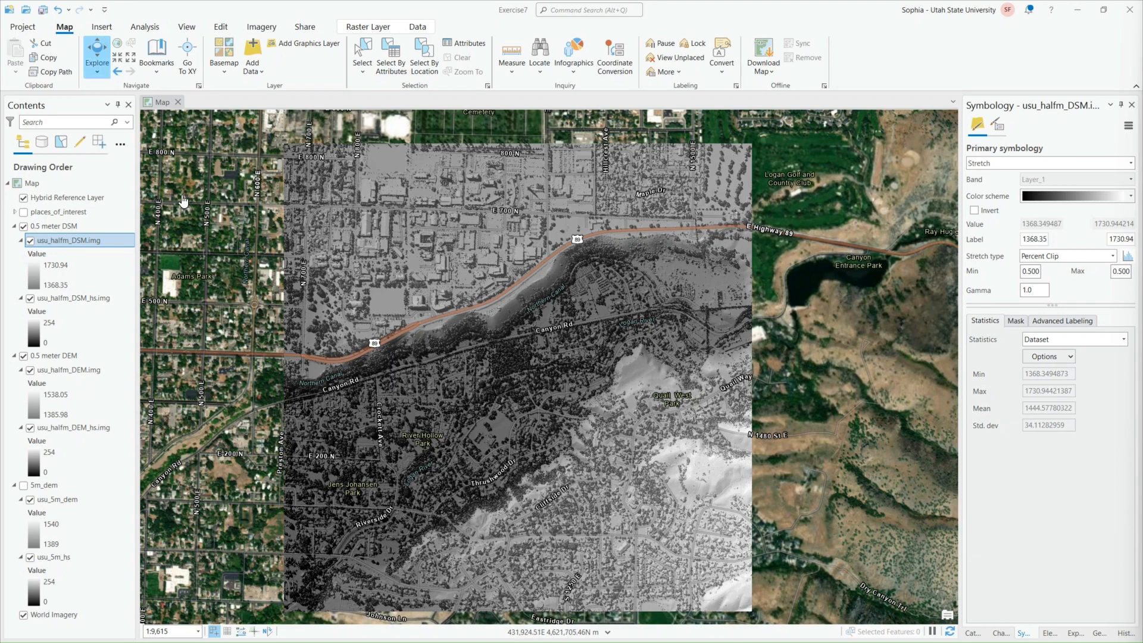
Turn on the 5m_dem group and the places_of_interest layer, and zoom in to pixel level on the point beside Champ Dr
{"action": "left_click", "coordinate": [24, 485]}
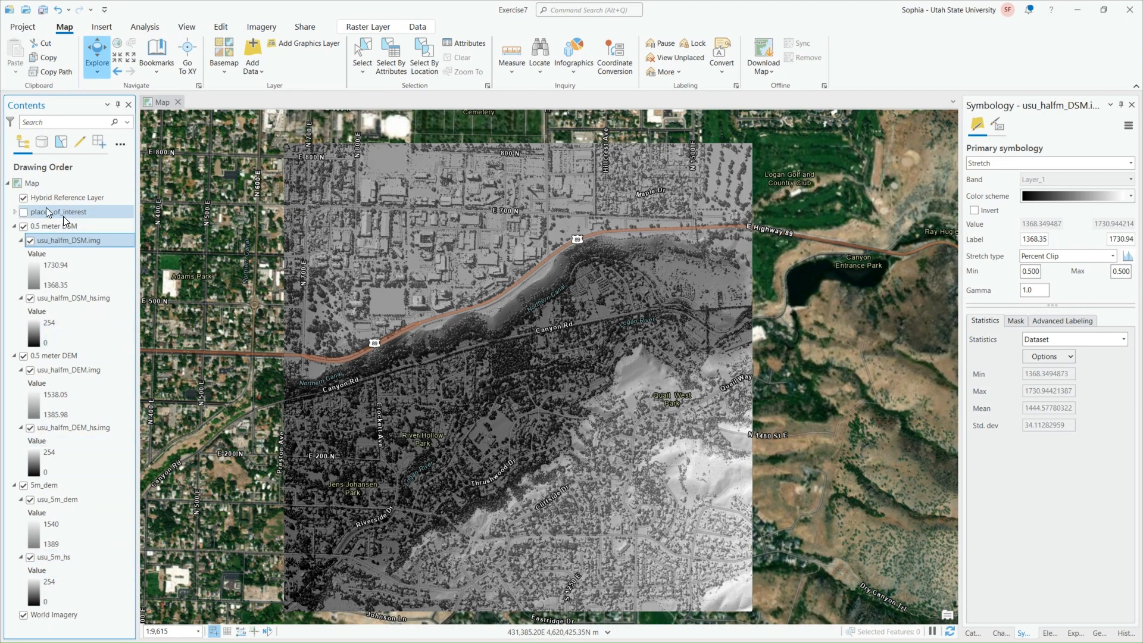
{"action": "left_click", "coordinate": [15, 212]}
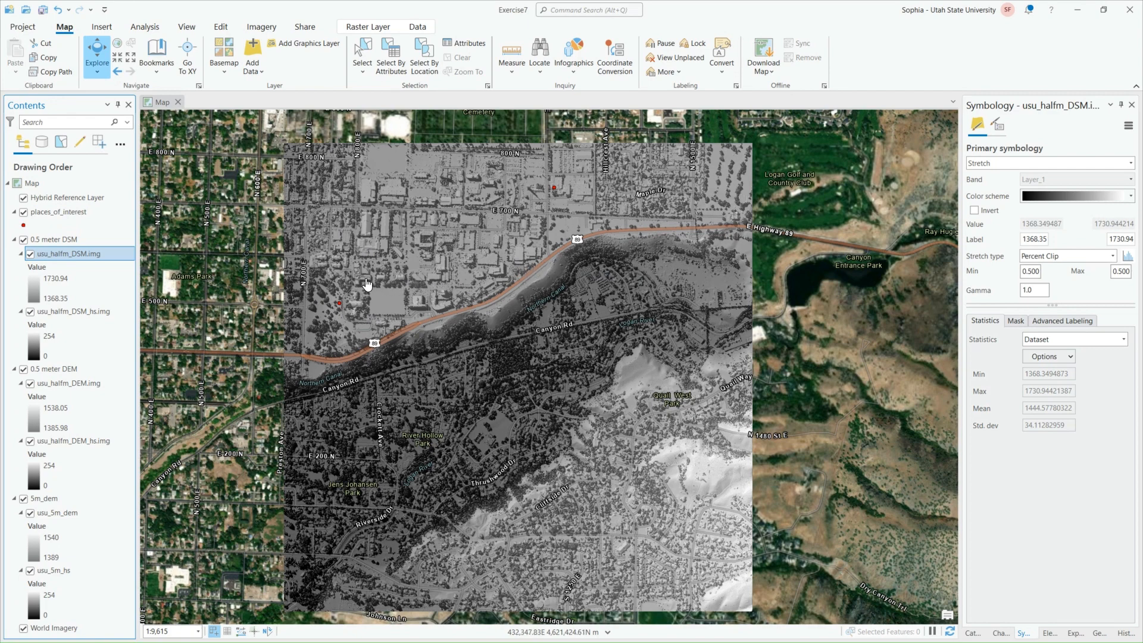
{"action": "scroll", "coordinate": [340, 265], "scroll_direction": "up", "scroll_amount": 5}
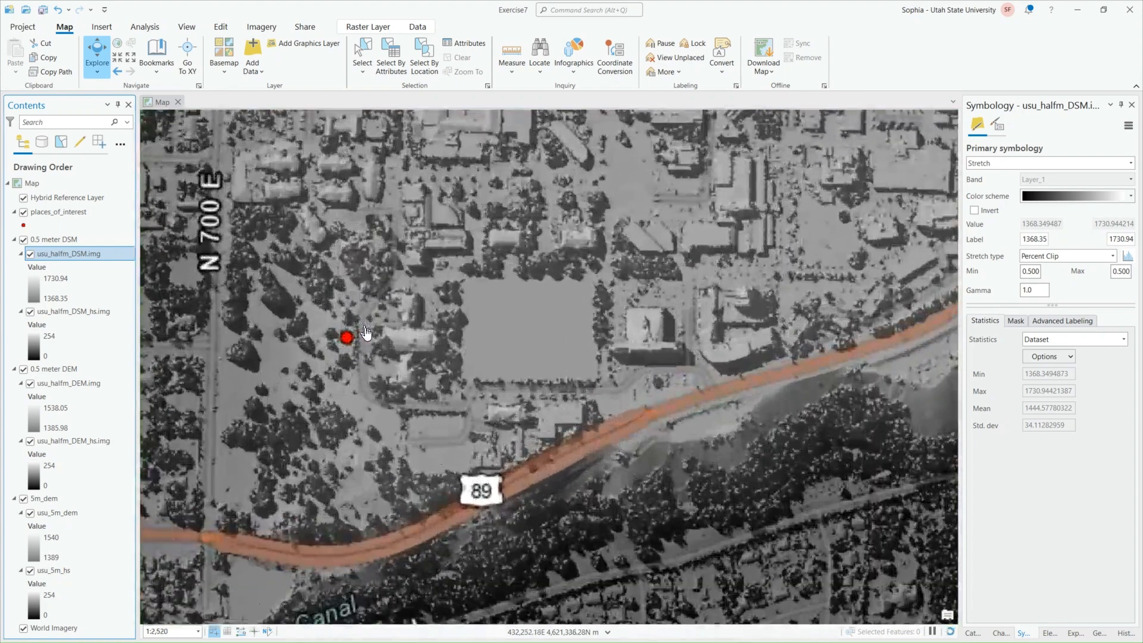
{"action": "scroll", "coordinate": [354, 357], "scroll_direction": "up", "scroll_amount": 2}
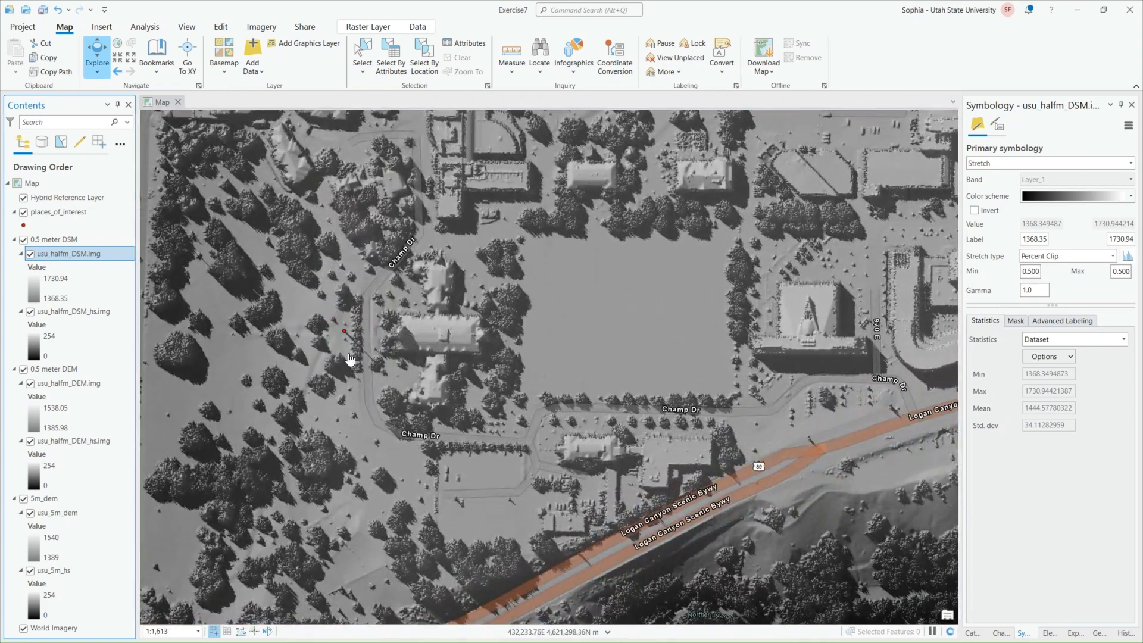
{"action": "scroll", "coordinate": [336, 347], "scroll_direction": "up", "scroll_amount": 6}
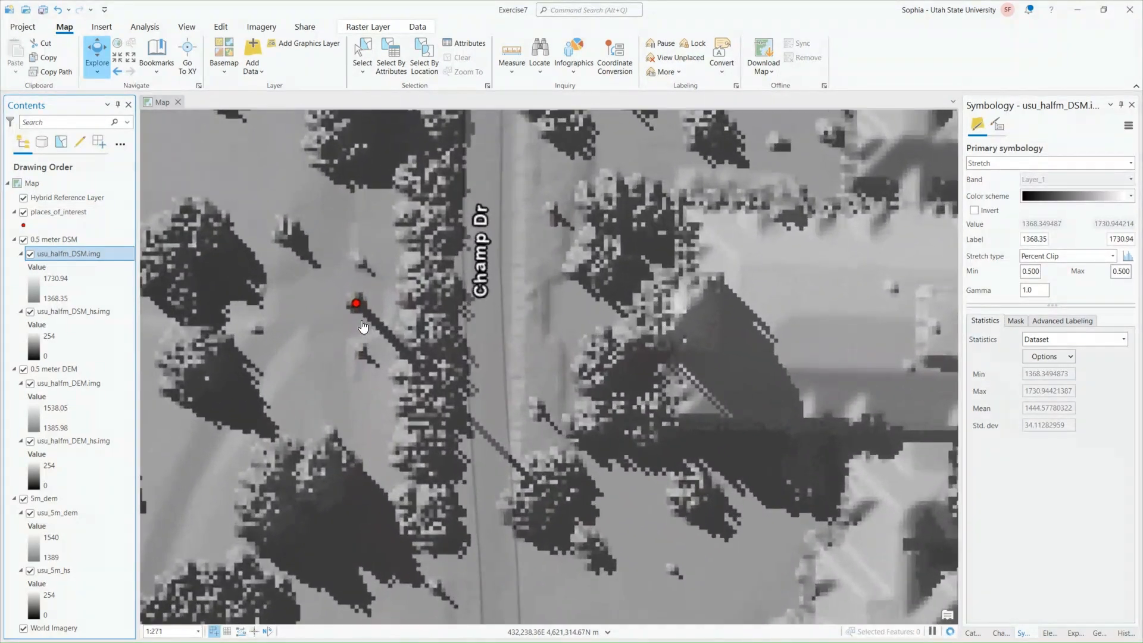
{"action": "left_click_drag", "start_coordinate": [350, 306], "coordinate": [523, 333]}
{"action": "scroll", "coordinate": [524, 294], "scroll_direction": "up", "scroll_amount": 1}
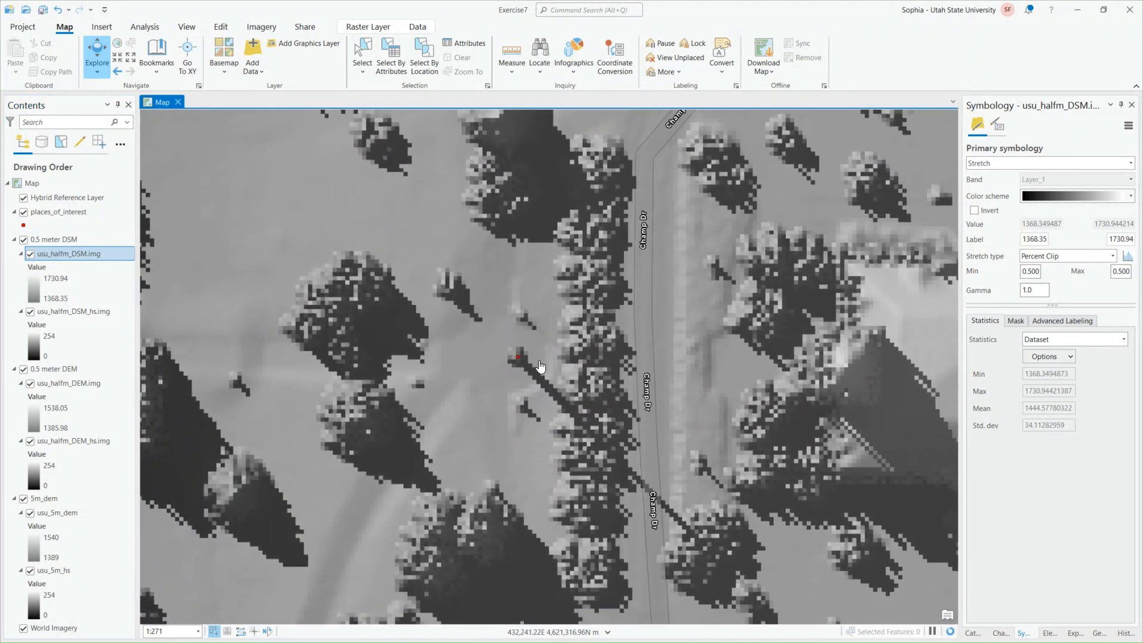
{"action": "scroll", "coordinate": [523, 366], "scroll_direction": "up", "scroll_amount": 1}
{"action": "scroll", "coordinate": [521, 366], "scroll_direction": "up", "scroll_amount": 5}
{"action": "scroll", "coordinate": [516, 338], "scroll_direction": "up", "scroll_amount": 6}
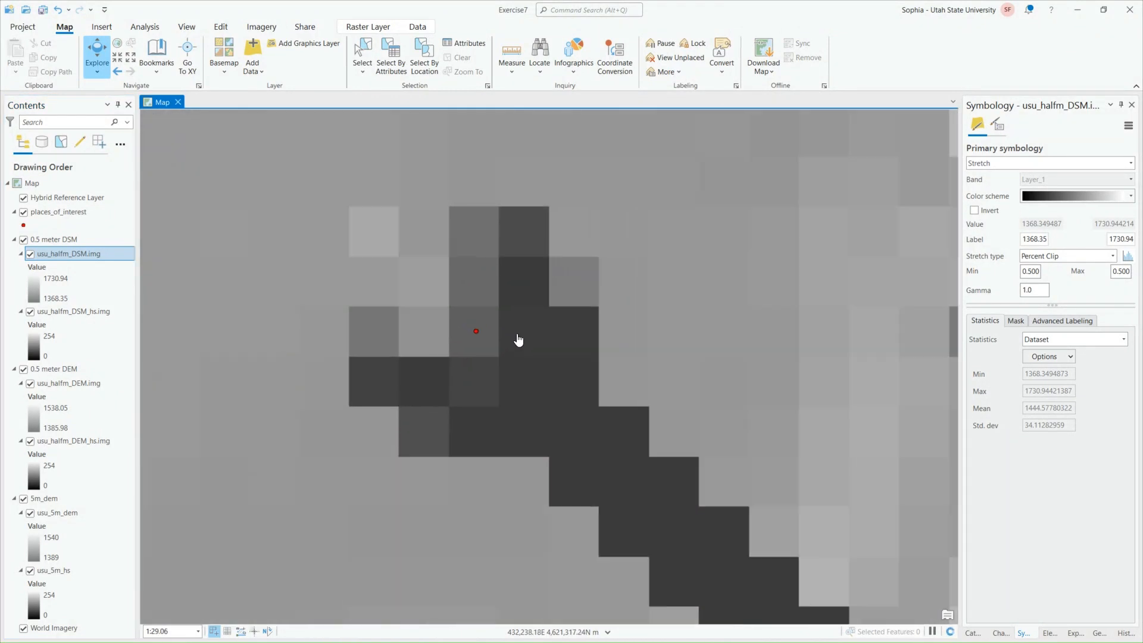
{"action": "left_click_drag", "start_coordinate": [493, 362], "coordinate": [591, 333]}
{"action": "scroll", "coordinate": [592, 333], "scroll_direction": "down", "scroll_amount": 2}
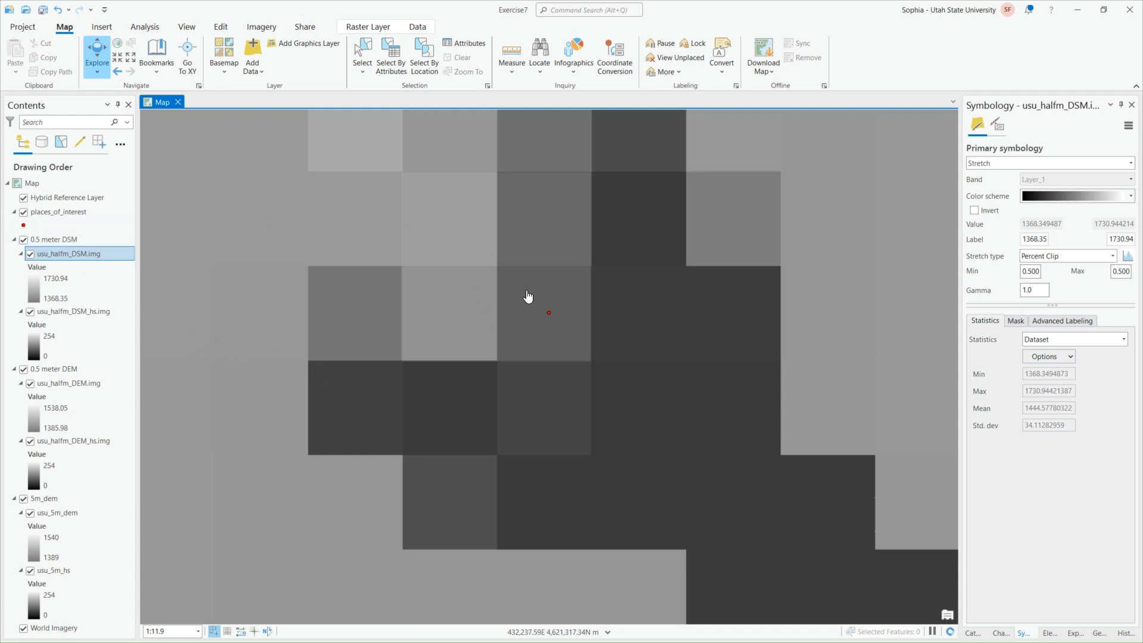
Review the place names in the places_of_interest attribute table and close the table
{"action": "right_click", "coordinate": [81, 213]}
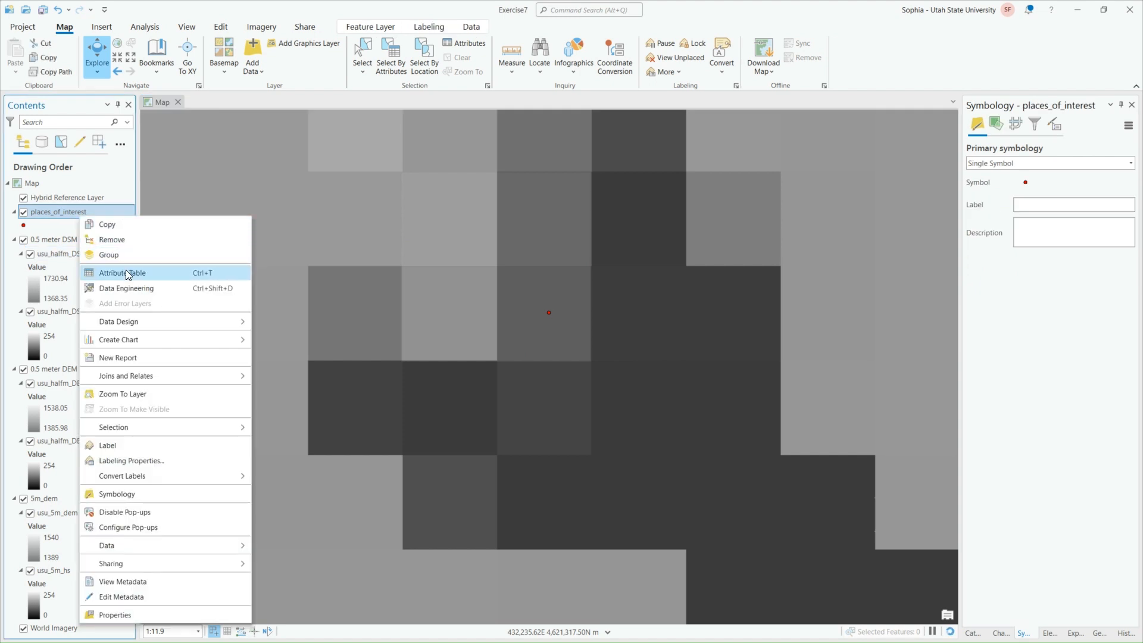
{"action": "left_click", "coordinate": [126, 272]}
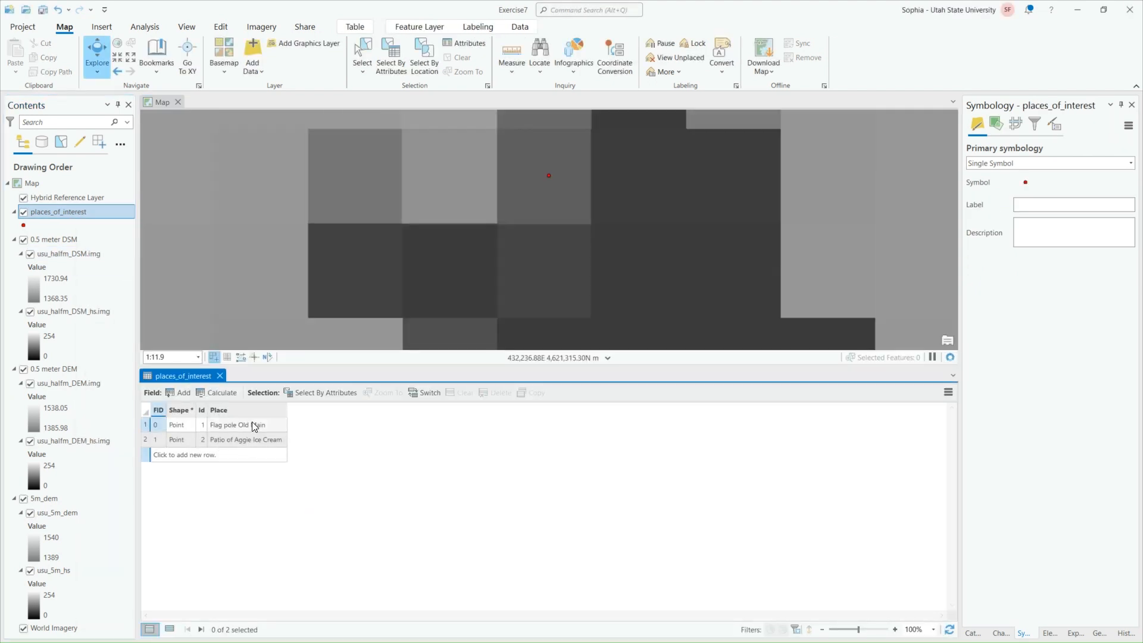
{"action": "left_click", "coordinate": [219, 376]}
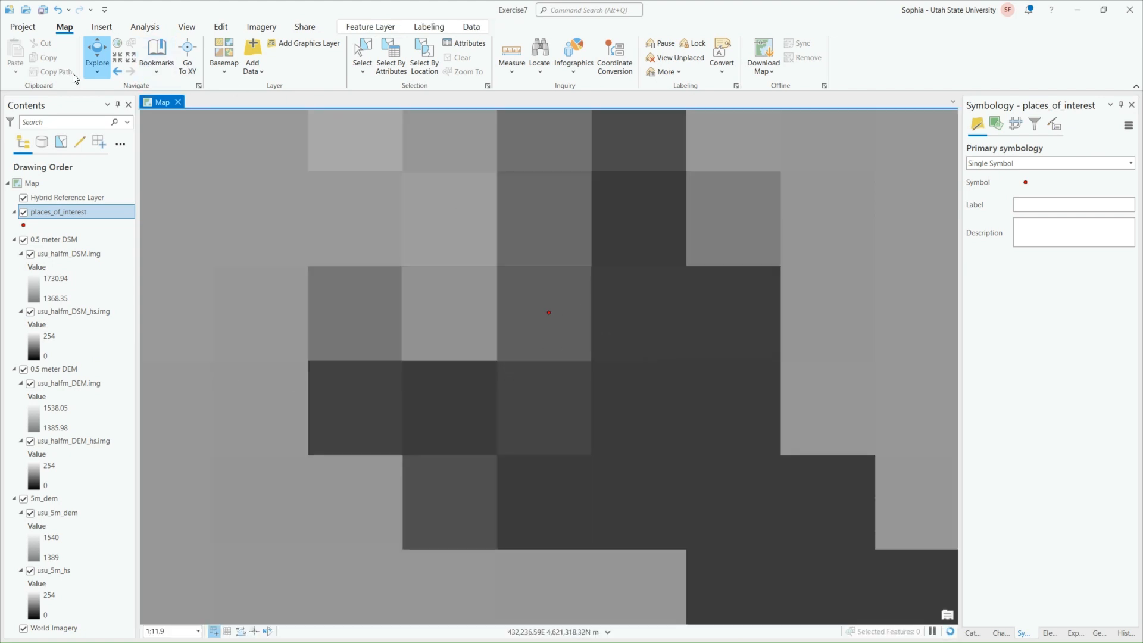
Check that Explore reports Visible Layers, identify the pixel under the flag pole point, and toggle usu_halfm_DSM.img off and on for comparison
{"action": "left_click", "coordinate": [97, 70]}
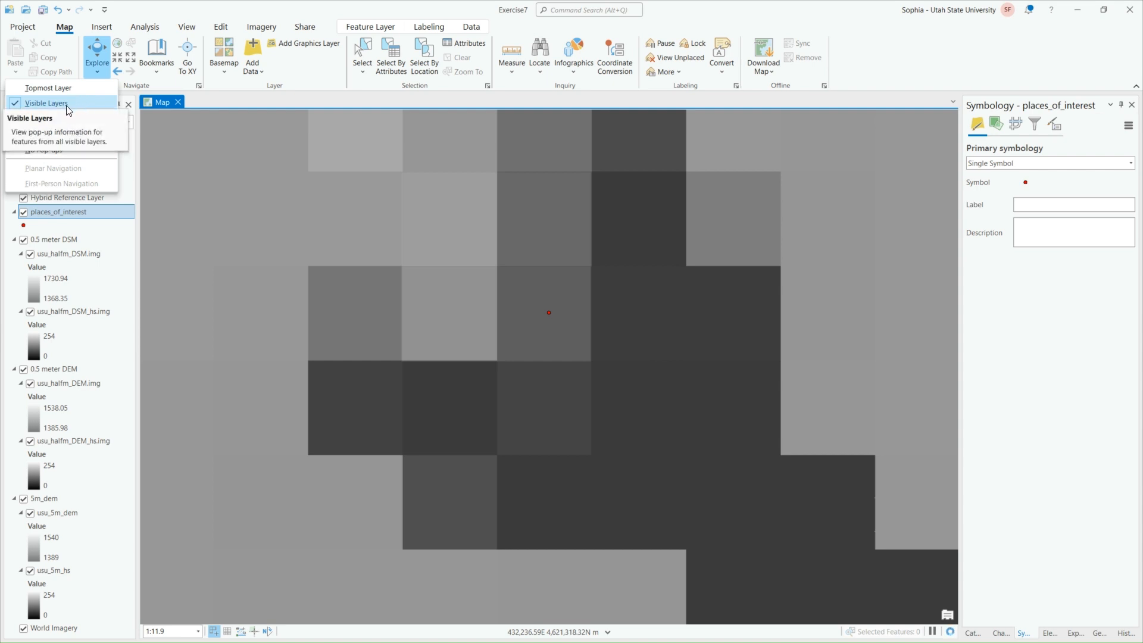
{"action": "left_click", "coordinate": [103, 73]}
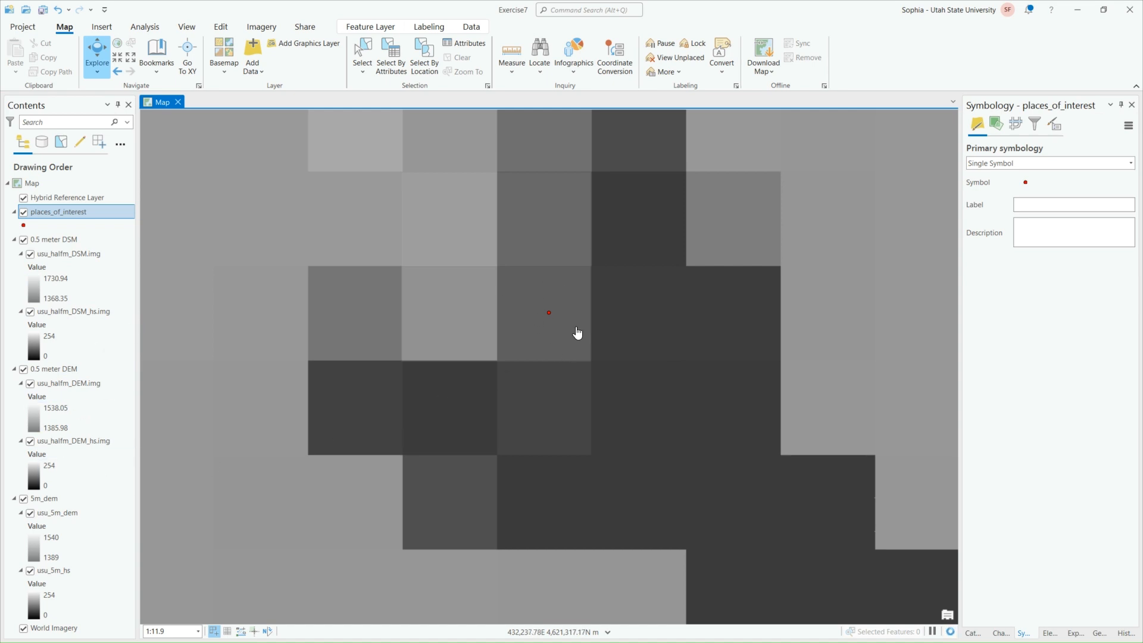
{"action": "left_click", "coordinate": [545, 325]}
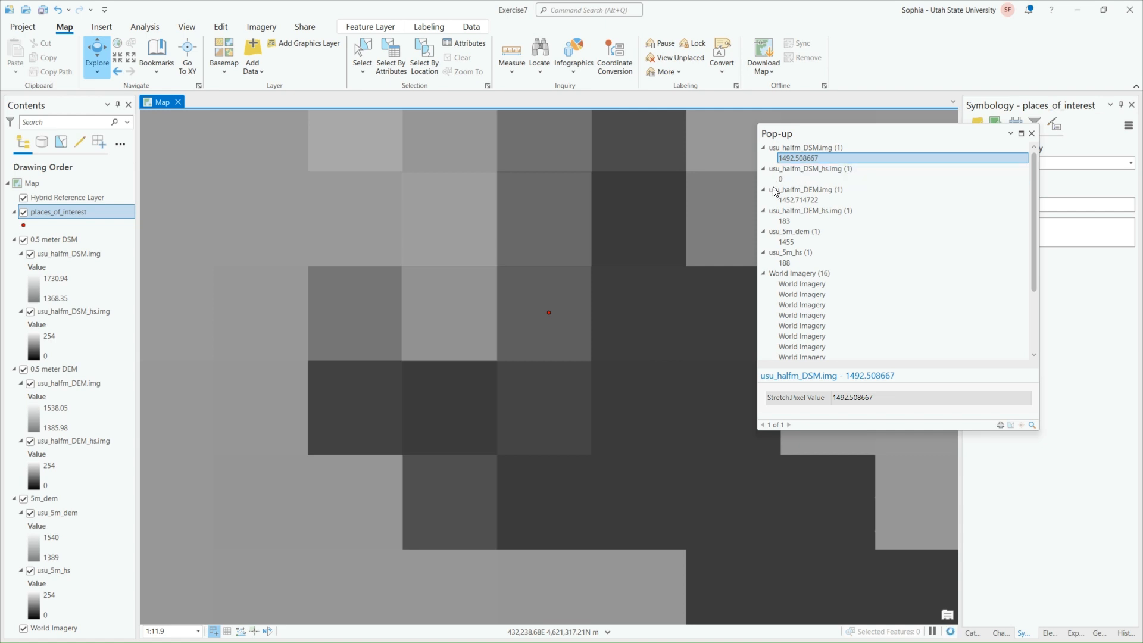
{"action": "scroll", "coordinate": [777, 179], "scroll_direction": "down", "scroll_amount": 2}
{"action": "scroll", "coordinate": [831, 189], "scroll_direction": "up", "scroll_amount": 2}
{"action": "left_click", "coordinate": [30, 254]}
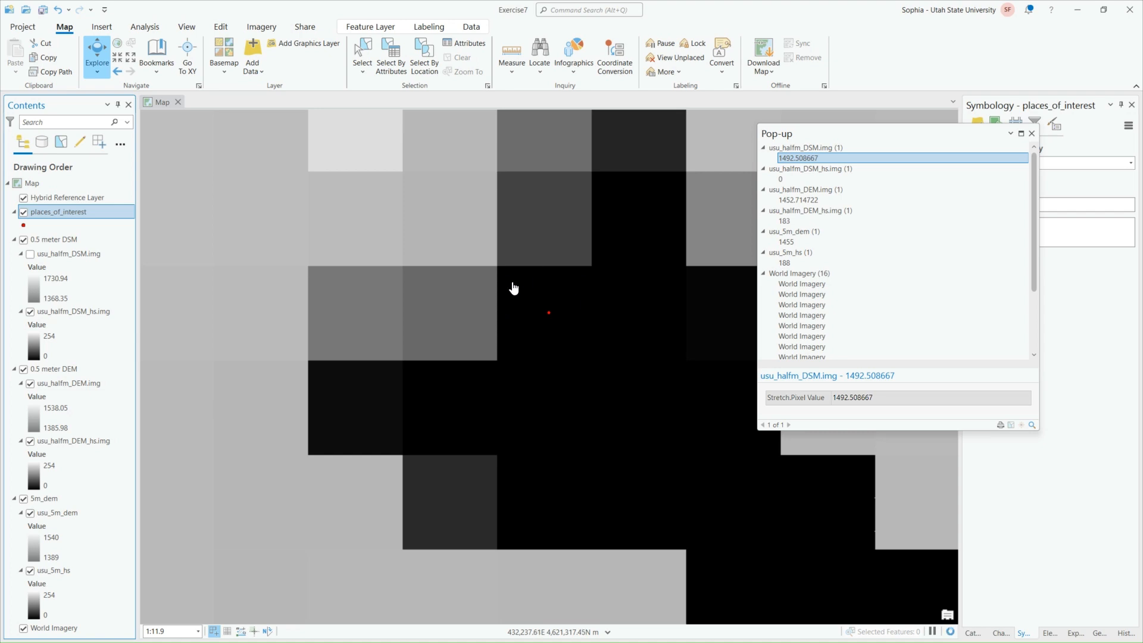
{"action": "left_click", "coordinate": [31, 254]}
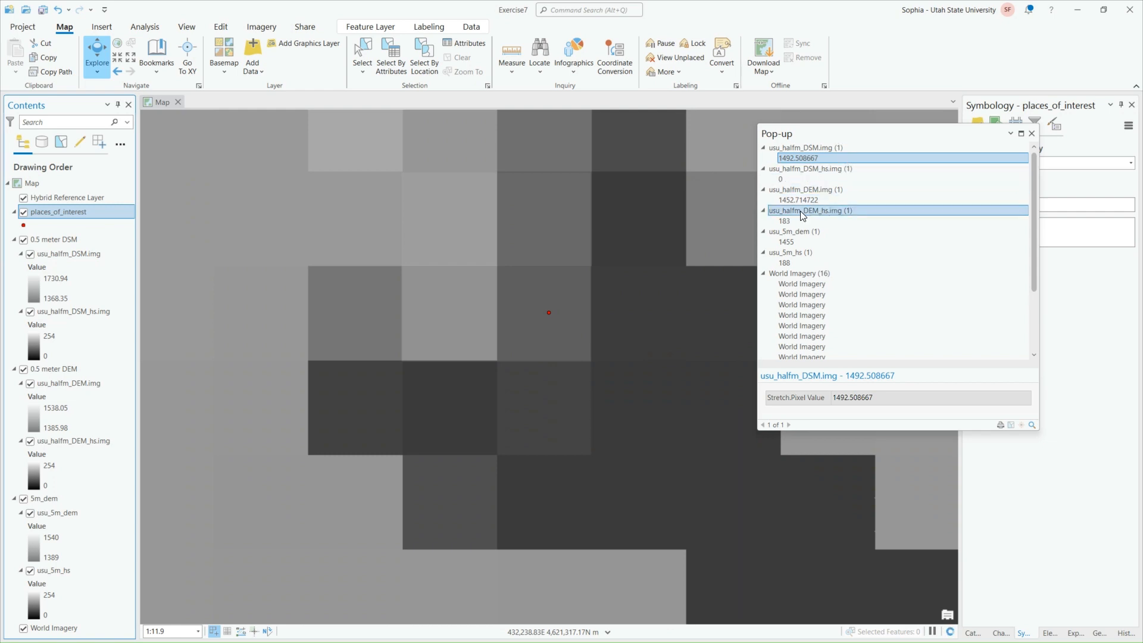
Collapse the World Imagery results in the pop-up and identify the flag pole point itself
{"action": "scroll", "coordinate": [833, 260], "scroll_direction": "down", "scroll_amount": 3}
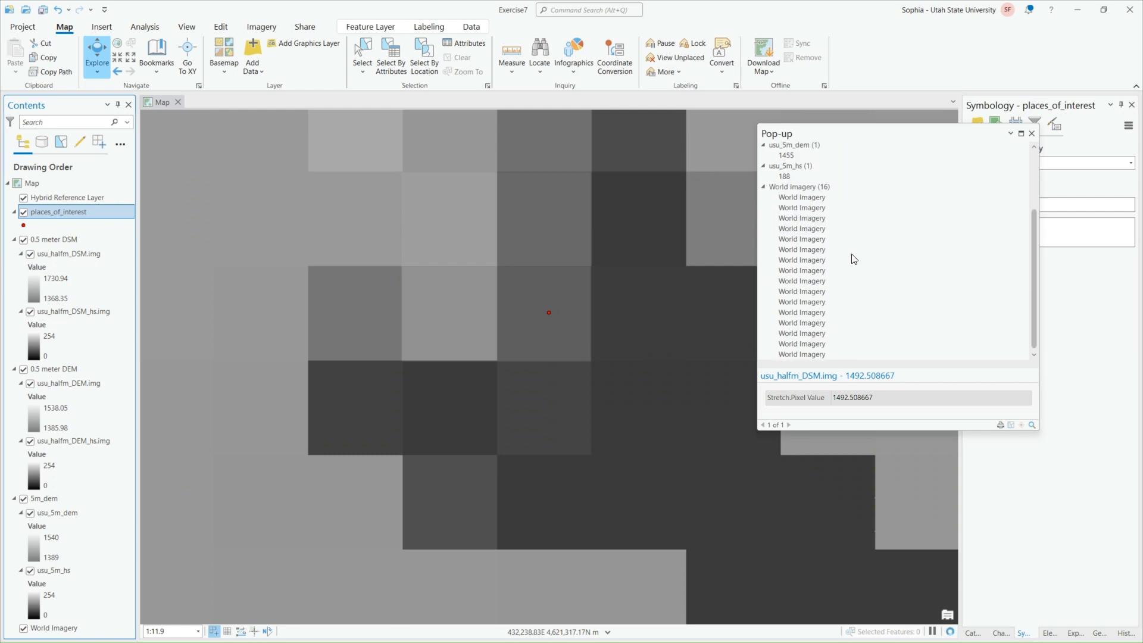
{"action": "left_click", "coordinate": [763, 187]}
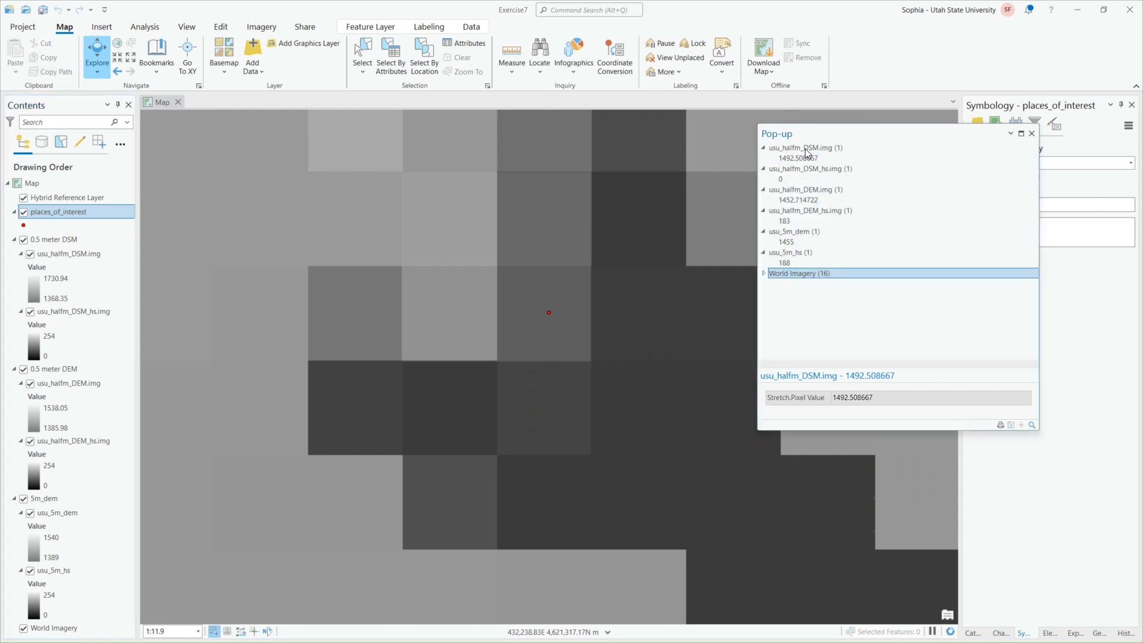
{"action": "left_click", "coordinate": [548, 312]}
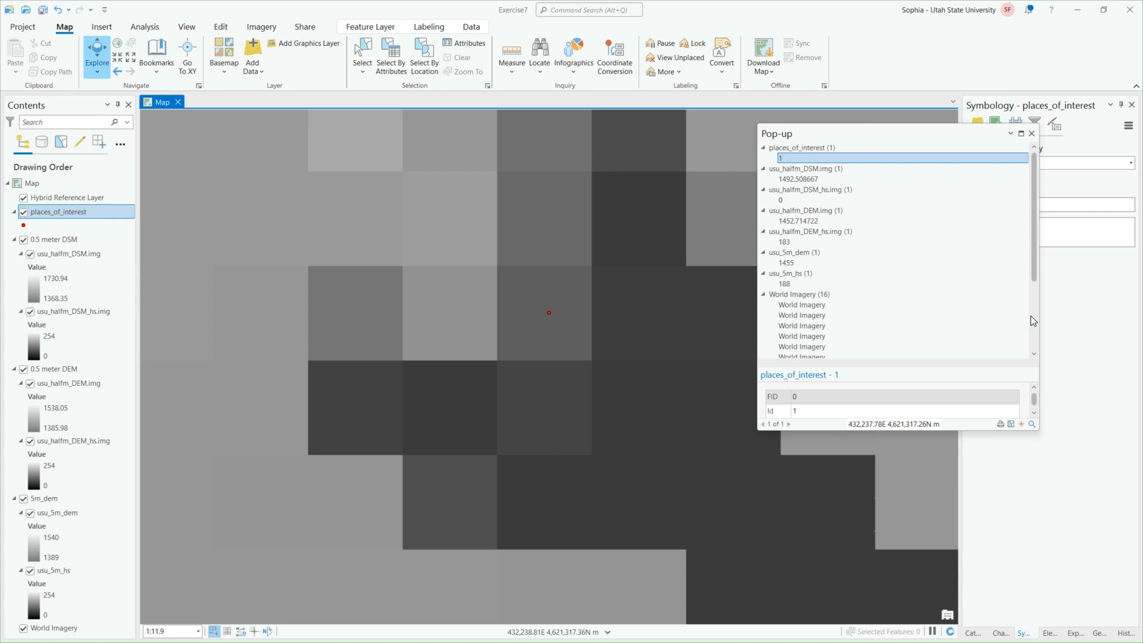
Close the pop-up, check usu_halfm_DEM.img for an available attribute table, and open the attribute table of usu_5m_dem
{"action": "left_click", "coordinate": [1032, 133]}
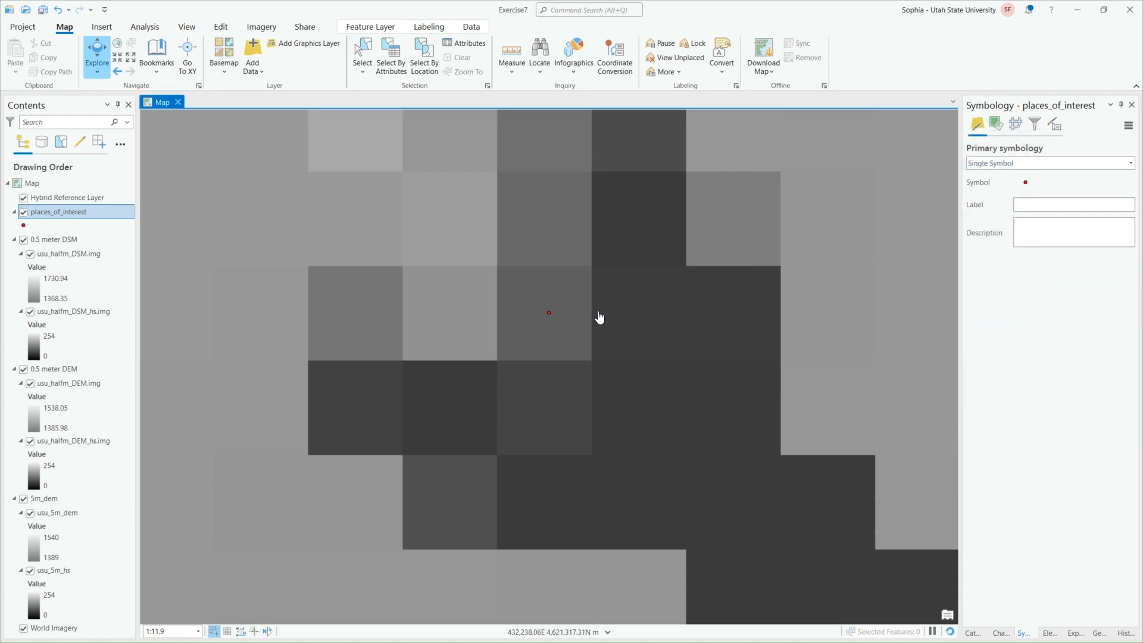
{"action": "scroll", "coordinate": [595, 326], "scroll_direction": "down", "scroll_amount": 10}
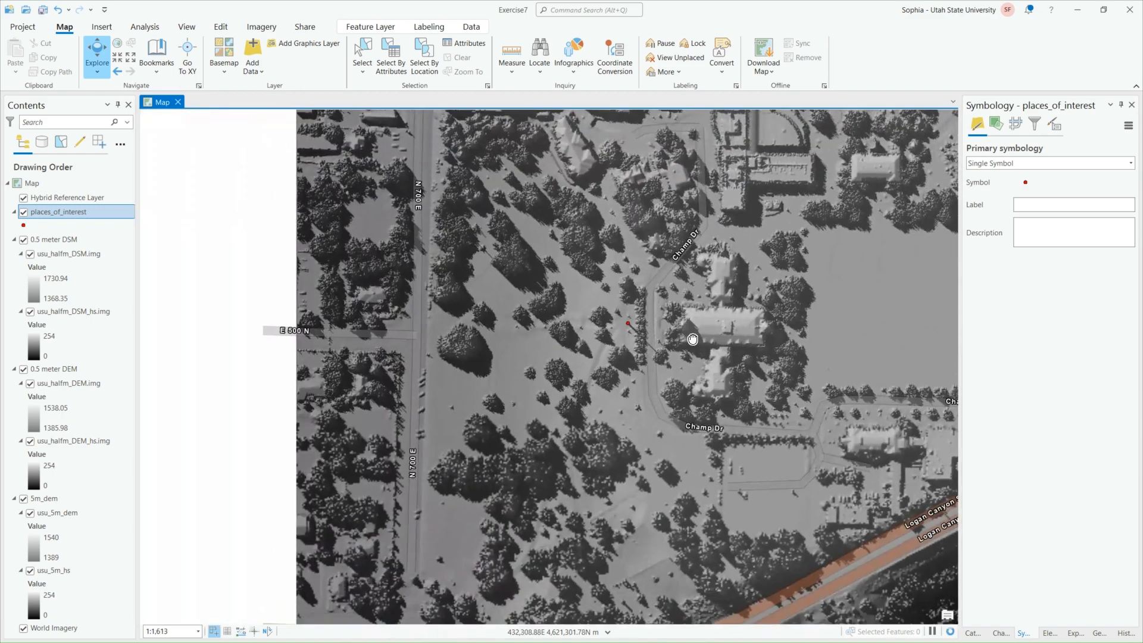
{"action": "scroll", "coordinate": [417, 298], "scroll_direction": "down", "scroll_amount": 8}
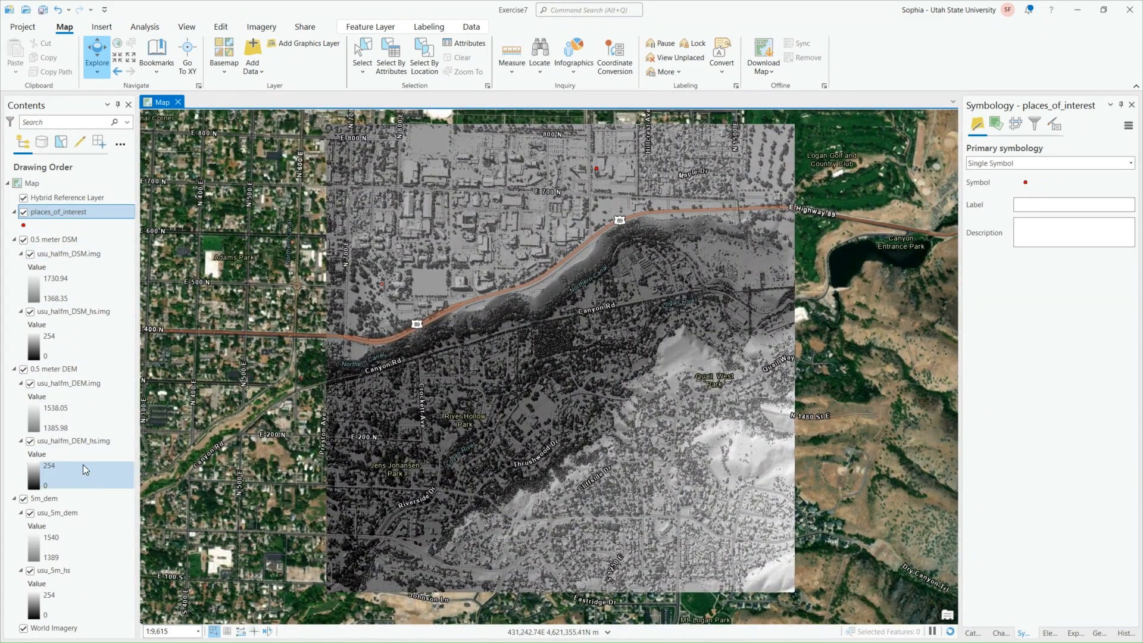
{"action": "right_click", "coordinate": [59, 384]}
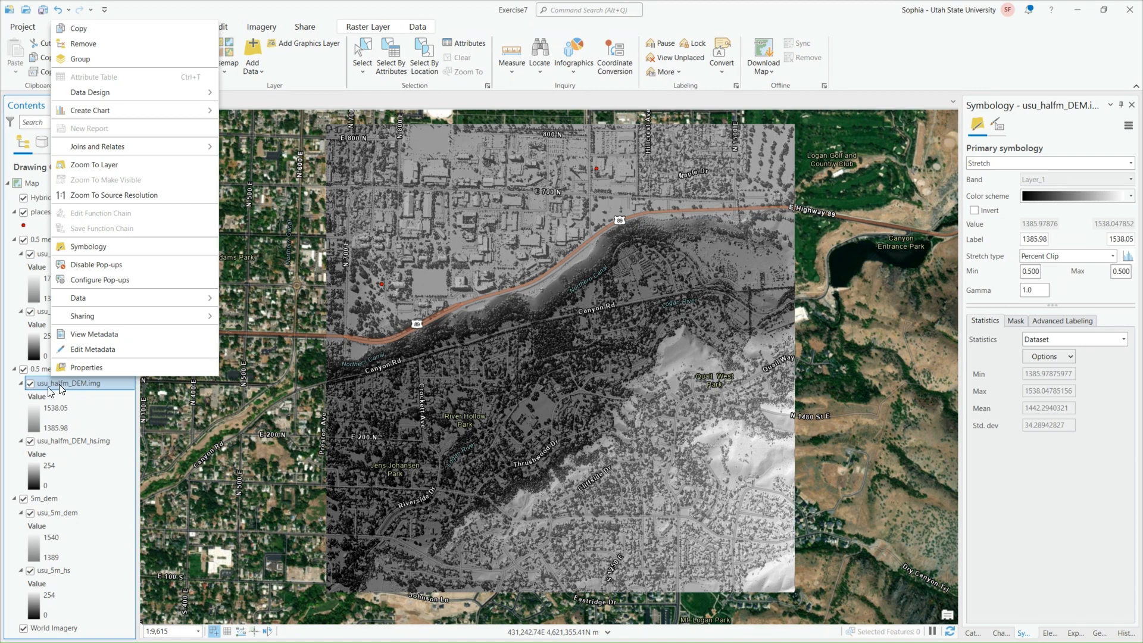
{"action": "key", "text": "Escape"}
{"action": "right_click", "coordinate": [65, 513]}
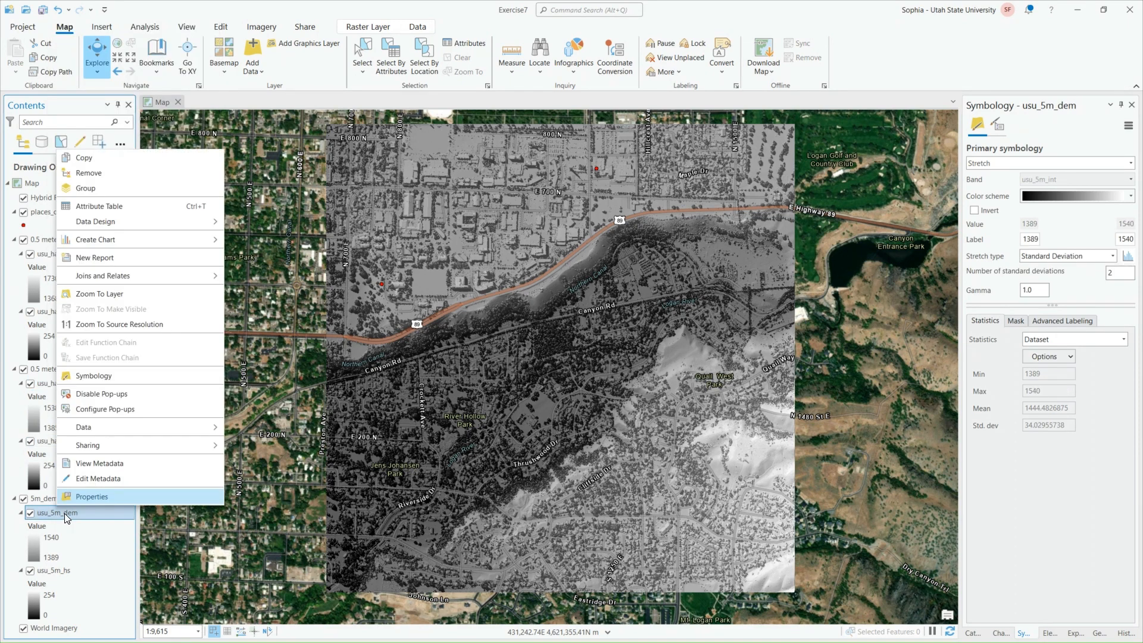
{"action": "left_click", "coordinate": [132, 206]}
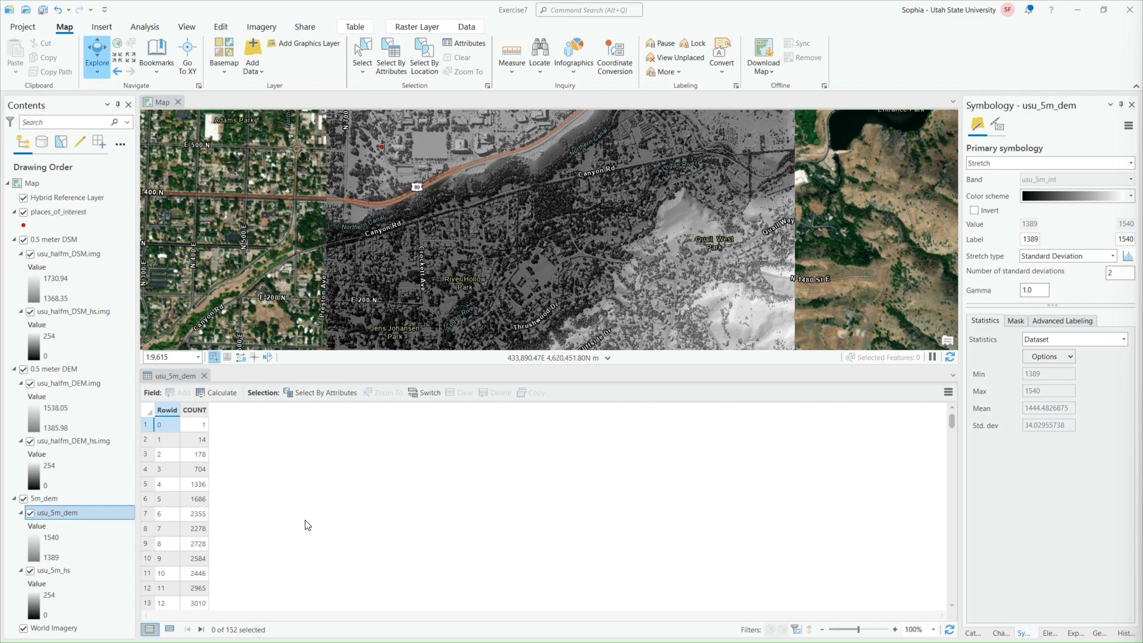
Open the places_of_interest attribute table and compare its fields with those in the usu_5m_dem table
{"action": "right_click", "coordinate": [58, 212]}
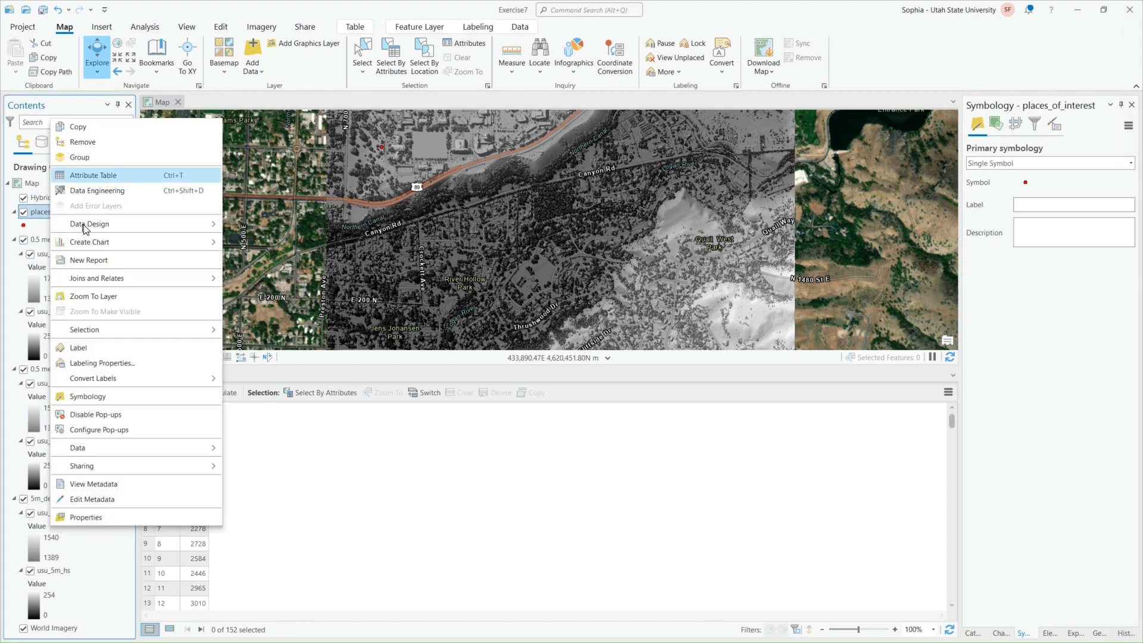
{"action": "left_click", "coordinate": [85, 176]}
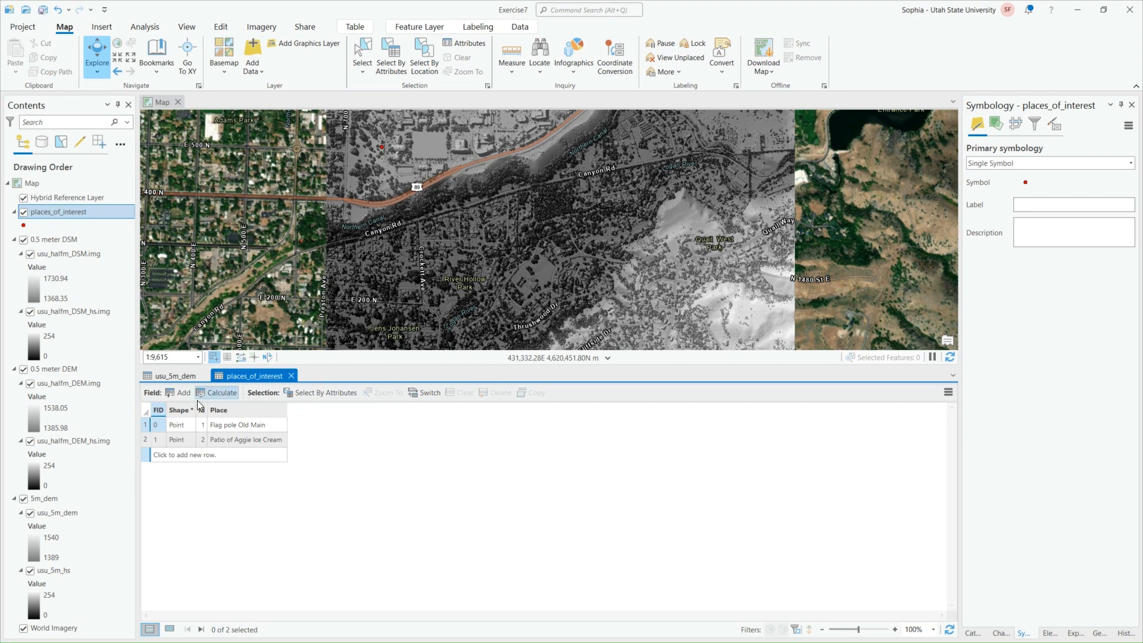
{"action": "left_click", "coordinate": [174, 376]}
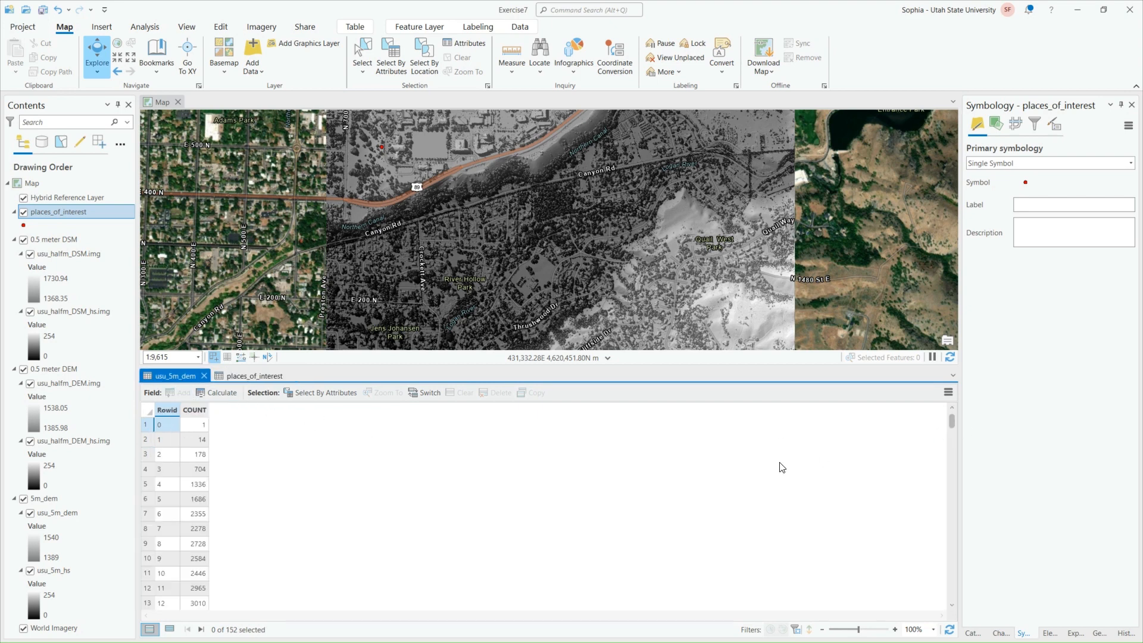
{"action": "left_click", "coordinate": [270, 376]}
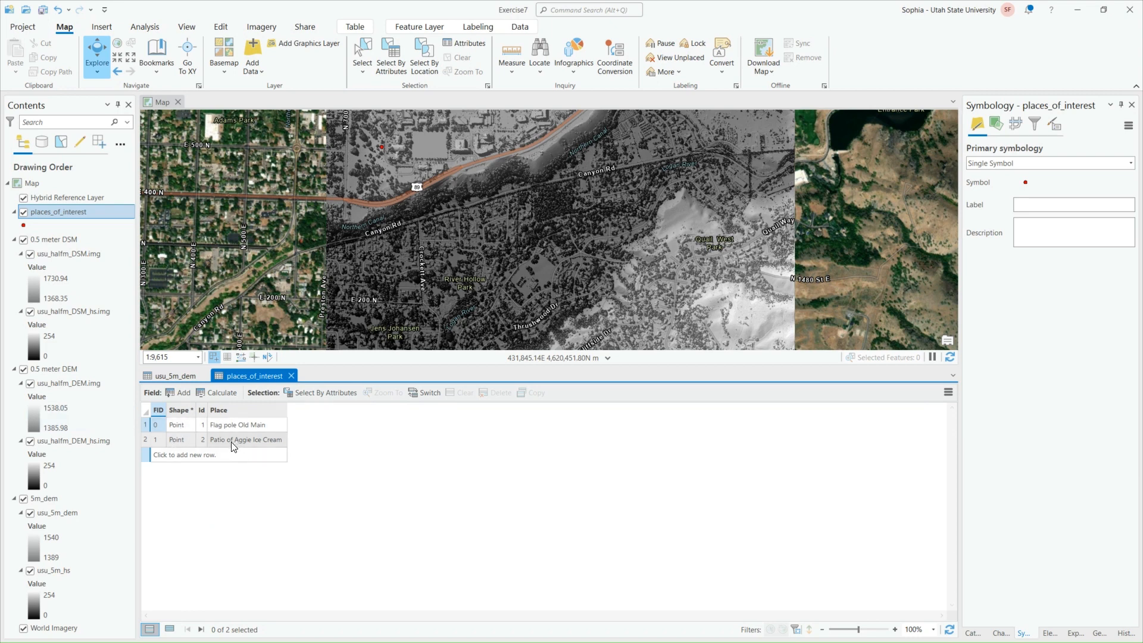
{"action": "left_click", "coordinate": [162, 380]}
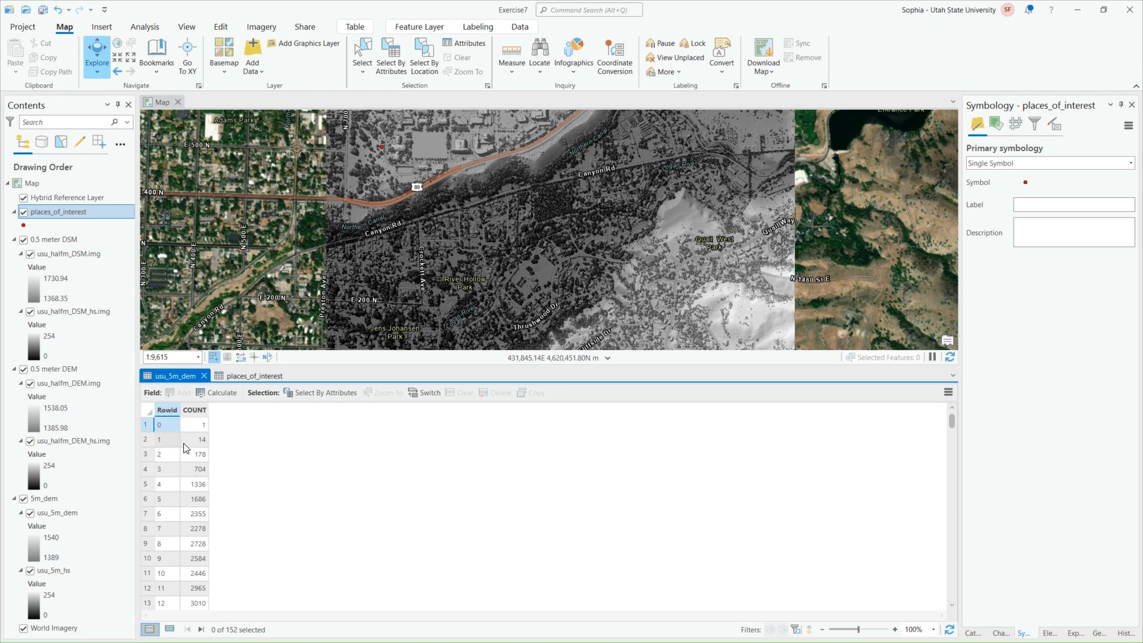
Review the rows of the usu_5m_dem table and select the row with Rowid 2
{"action": "scroll", "coordinate": [178, 481], "scroll_direction": "down", "scroll_amount": 11}
{"action": "scroll", "coordinate": [174, 535], "scroll_direction": "up", "scroll_amount": 11}
{"action": "left_click", "coordinate": [156, 457]}
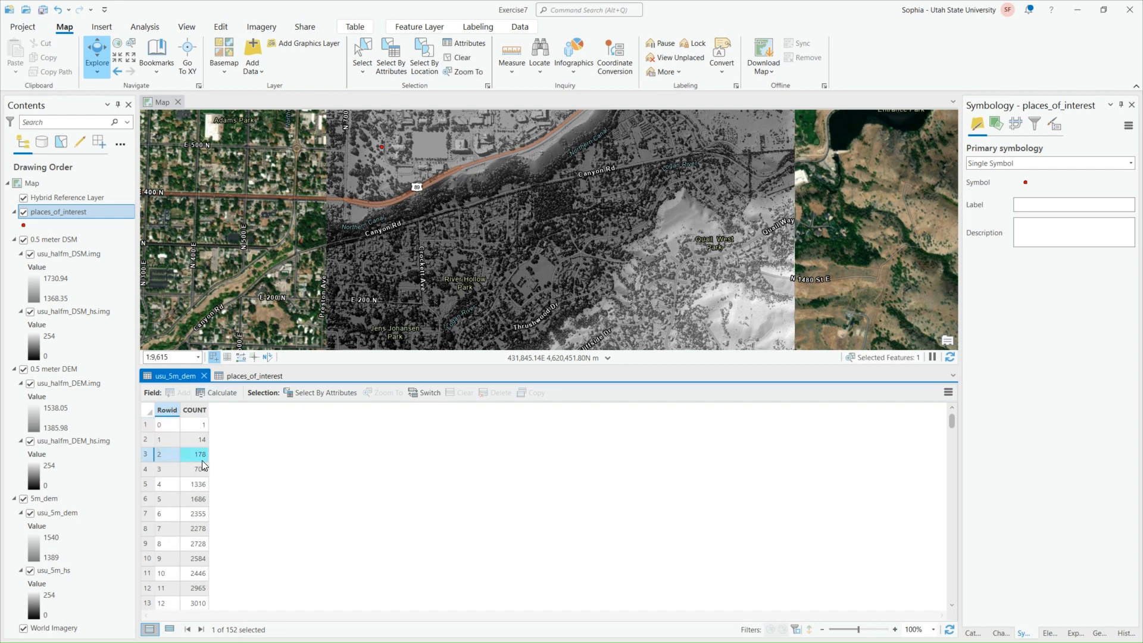
{"action": "left_click", "coordinate": [202, 459]}
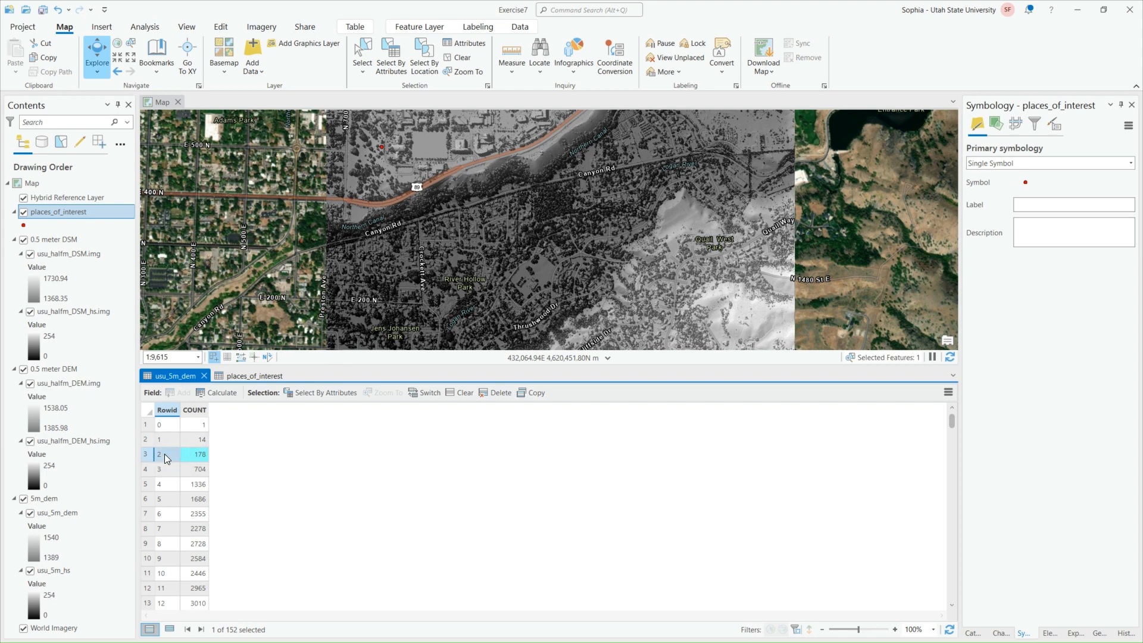
Check whether usu_halfm_DSM.img and usu_halfm_DEM.img offer an attribute table
{"action": "right_click", "coordinate": [92, 257]}
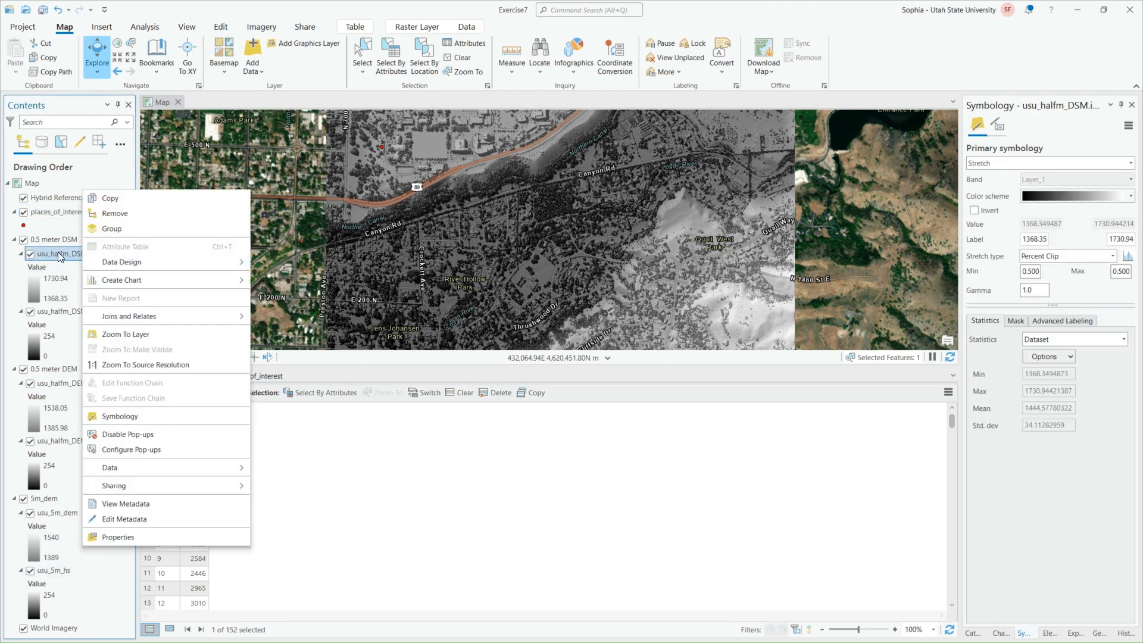
{"action": "left_click", "coordinate": [74, 255]}
{"action": "right_click", "coordinate": [74, 255]}
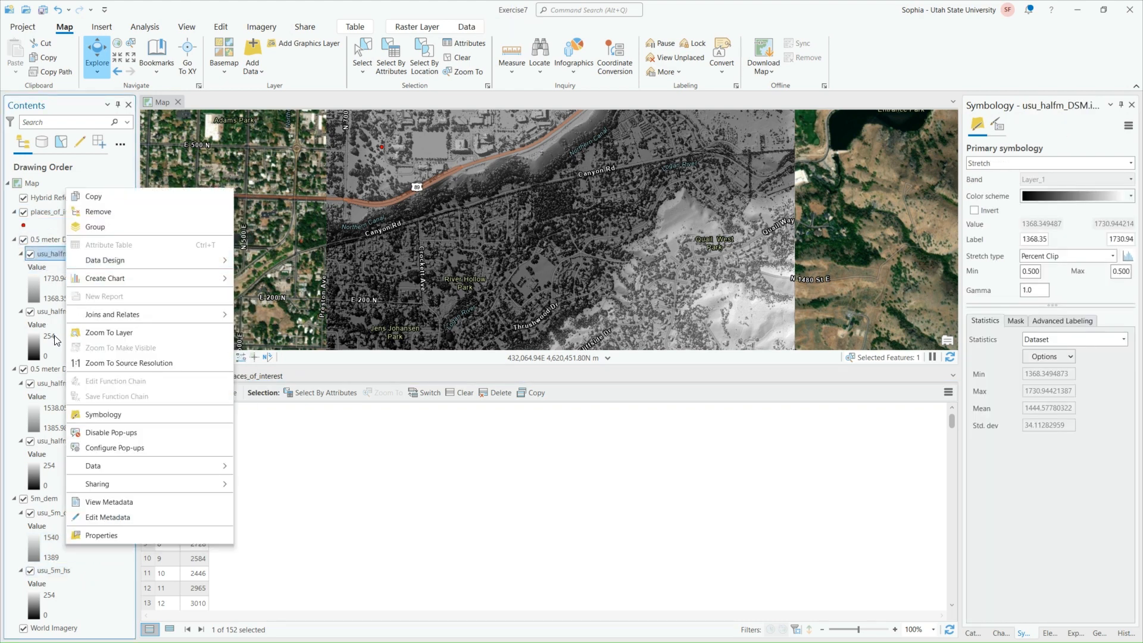
{"action": "left_click", "coordinate": [57, 386]}
{"action": "left_click", "coordinate": [65, 383]}
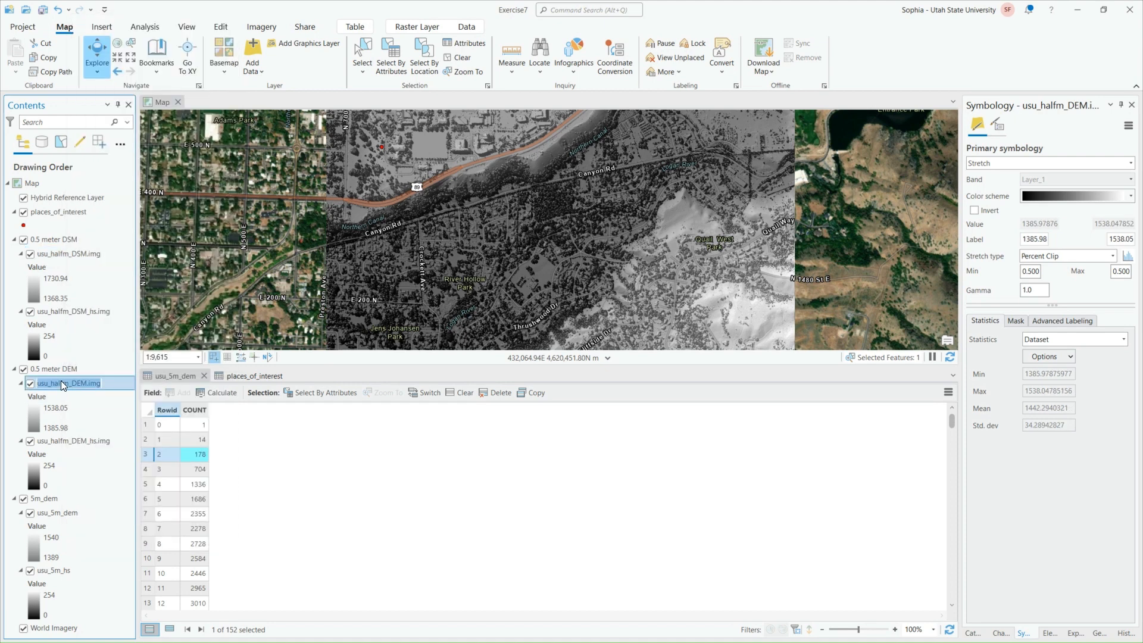
{"action": "right_click", "coordinate": [112, 384]}
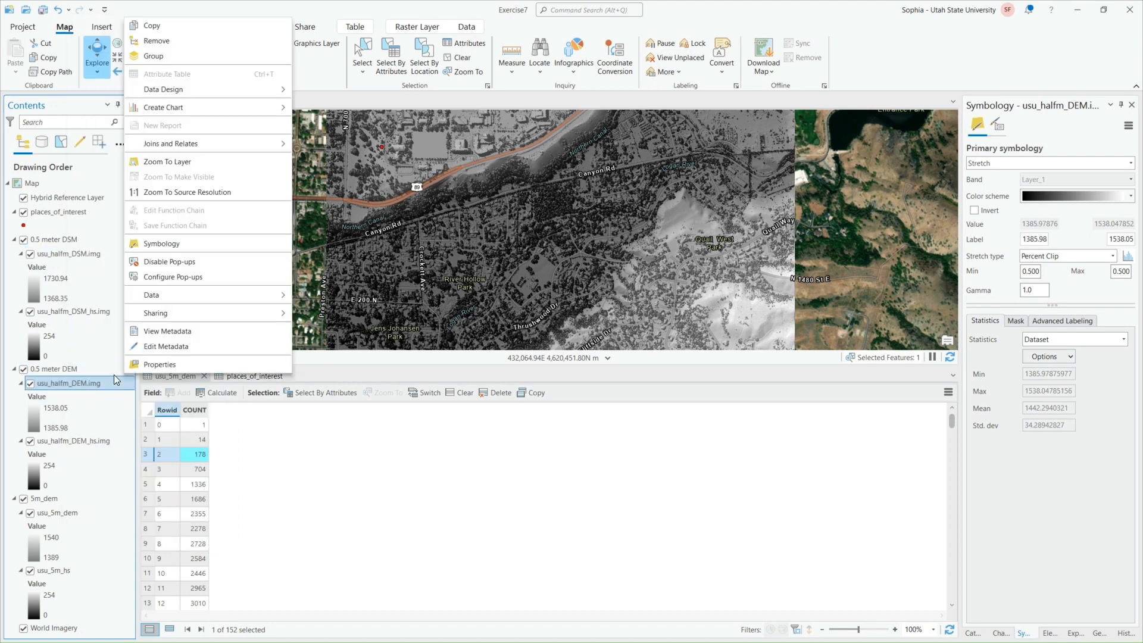
{"action": "left_click", "coordinate": [425, 456]}
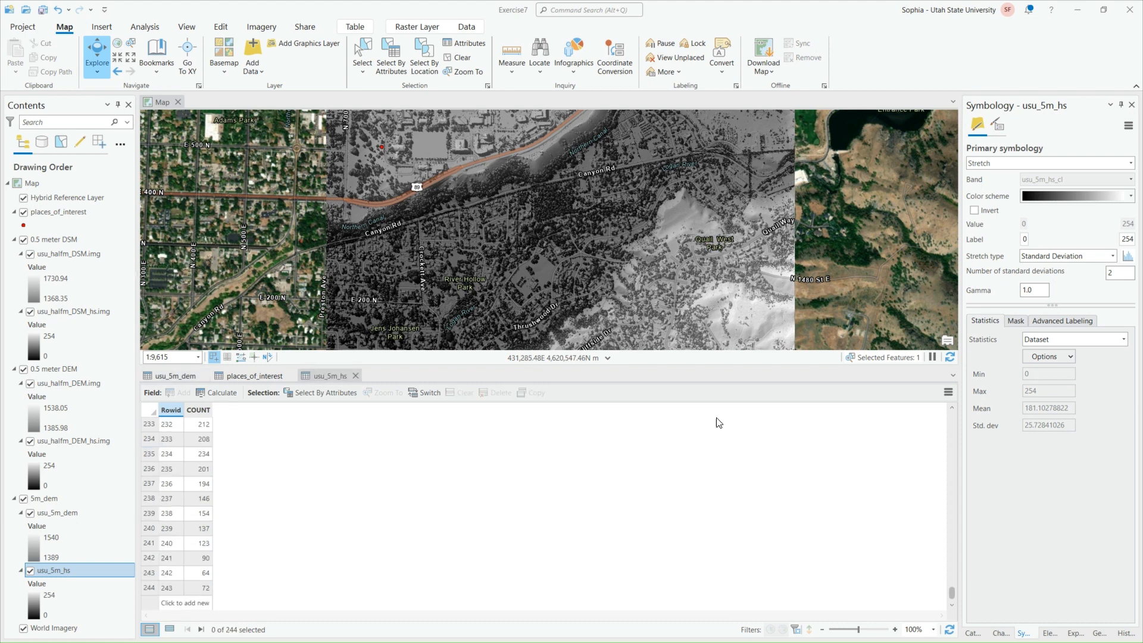
Return to the usu_5m_dem table and turn off the 0.5 meter DSM and 0.5 meter DEM groups
{"action": "left_click", "coordinate": [177, 375]}
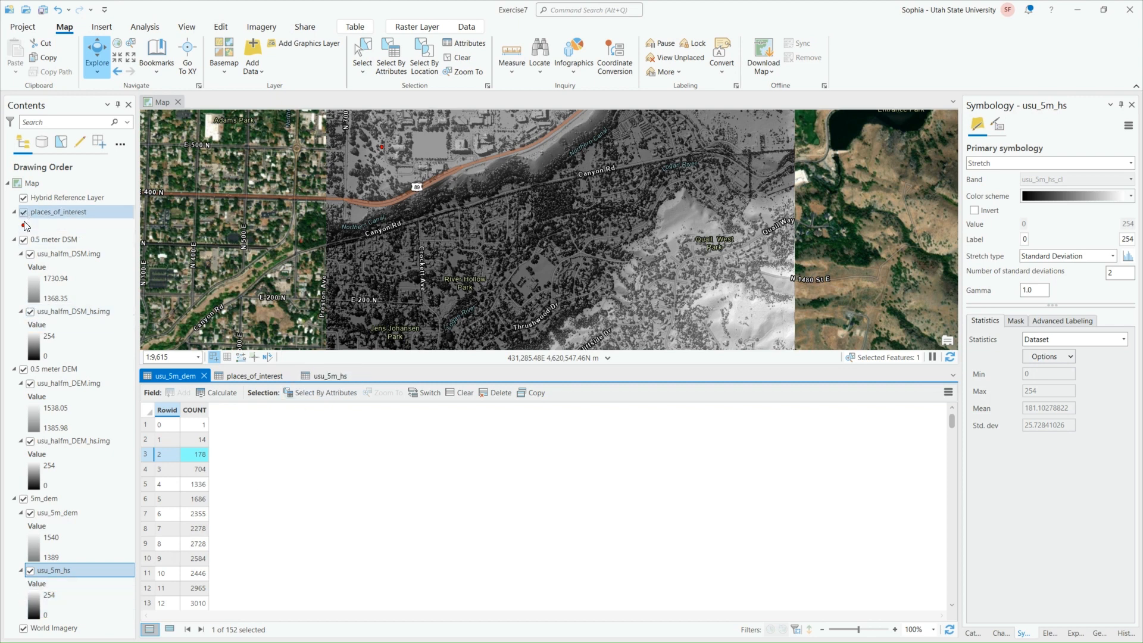
{"action": "left_click", "coordinate": [24, 239]}
{"action": "left_click", "coordinate": [24, 369]}
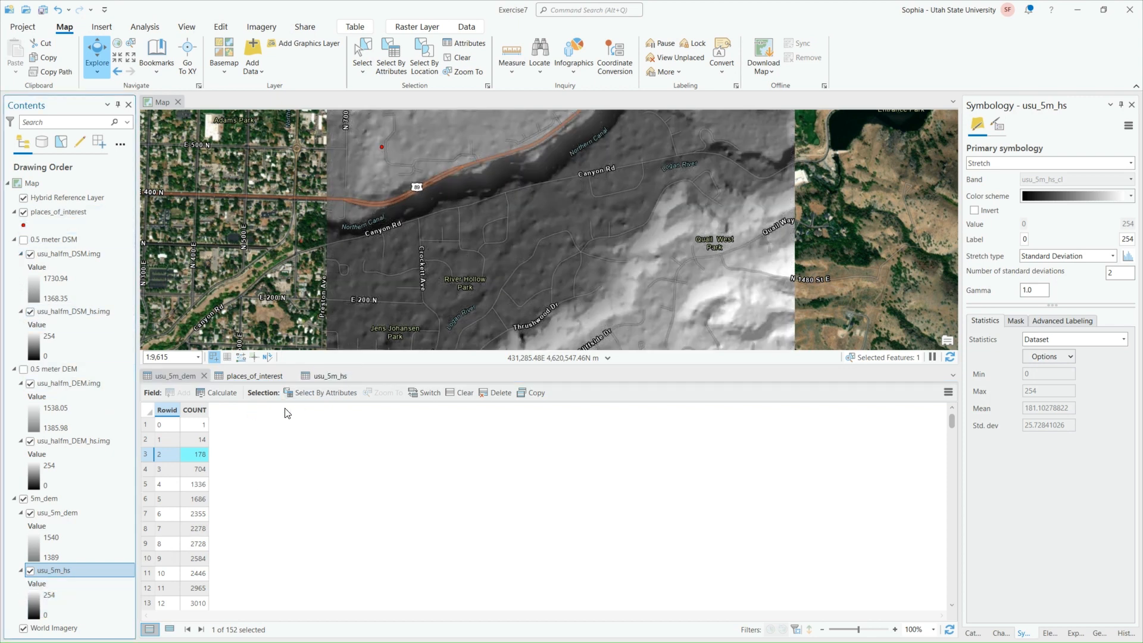
Select the last row, Rowid 243, in the usu_5m_hs attribute table to highlight its pixels on the map
{"action": "left_click", "coordinate": [320, 373]}
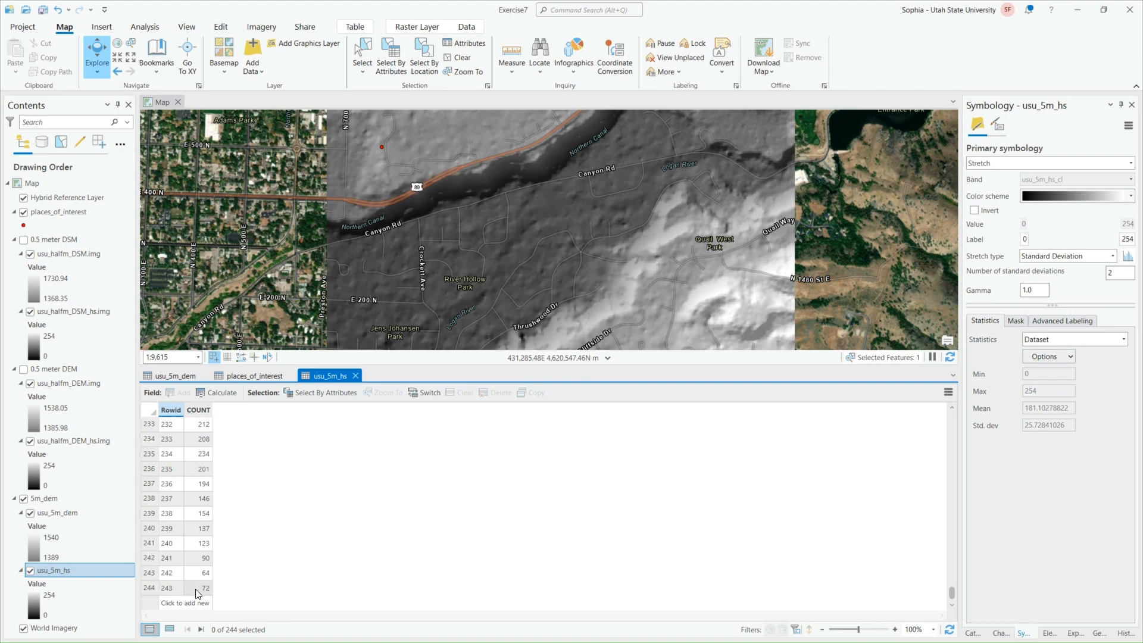
{"action": "left_click", "coordinate": [148, 589]}
{"action": "left_click", "coordinate": [152, 587]}
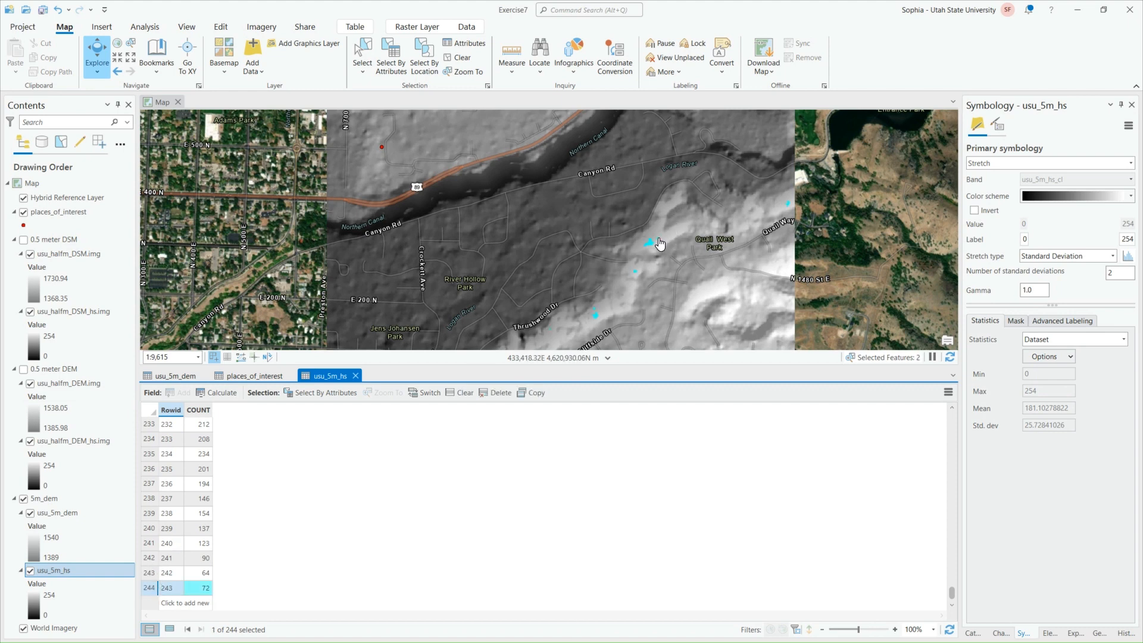
Check that Explore reports Visible Layers and identify a highlighted usu_5m_hs pixel in the cluster west of Quail West Park
{"action": "scroll", "coordinate": [655, 247], "scroll_direction": "up", "scroll_amount": 2}
{"action": "scroll", "coordinate": [655, 247], "scroll_direction": "up", "scroll_amount": 8}
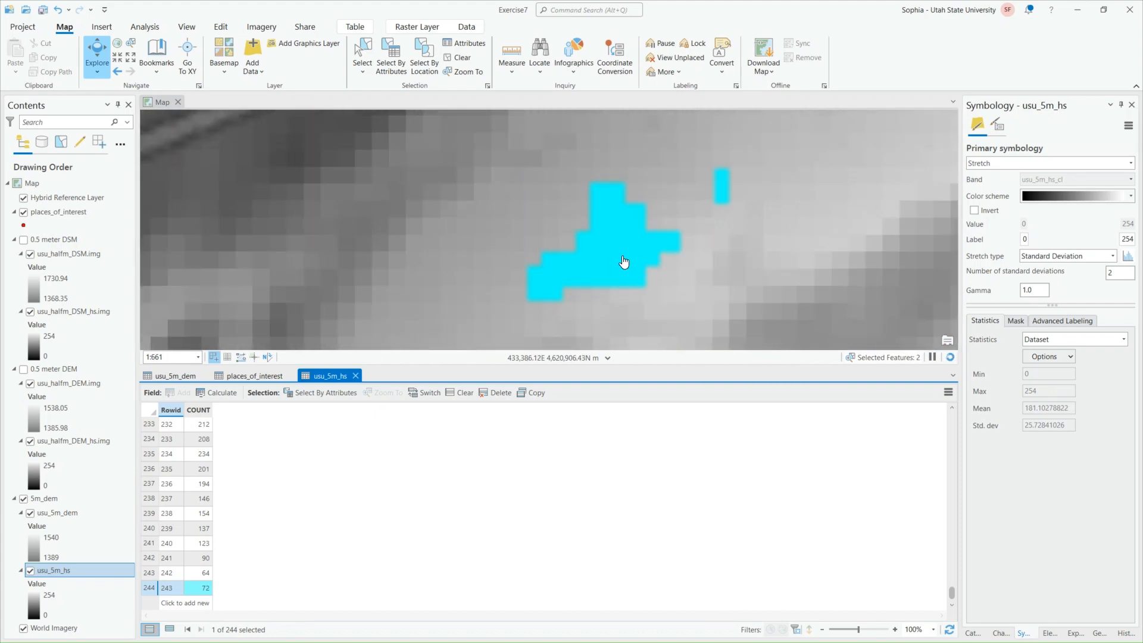
{"action": "left_click_drag", "start_coordinate": [760, 225], "coordinate": [514, 236]}
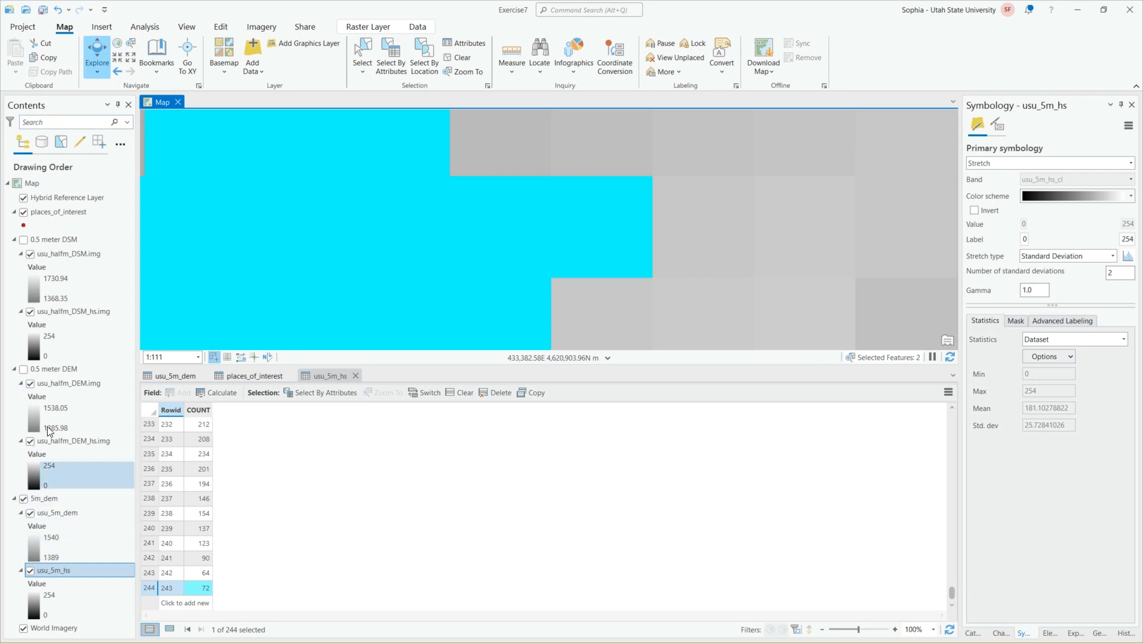
{"action": "left_click", "coordinate": [98, 68]}
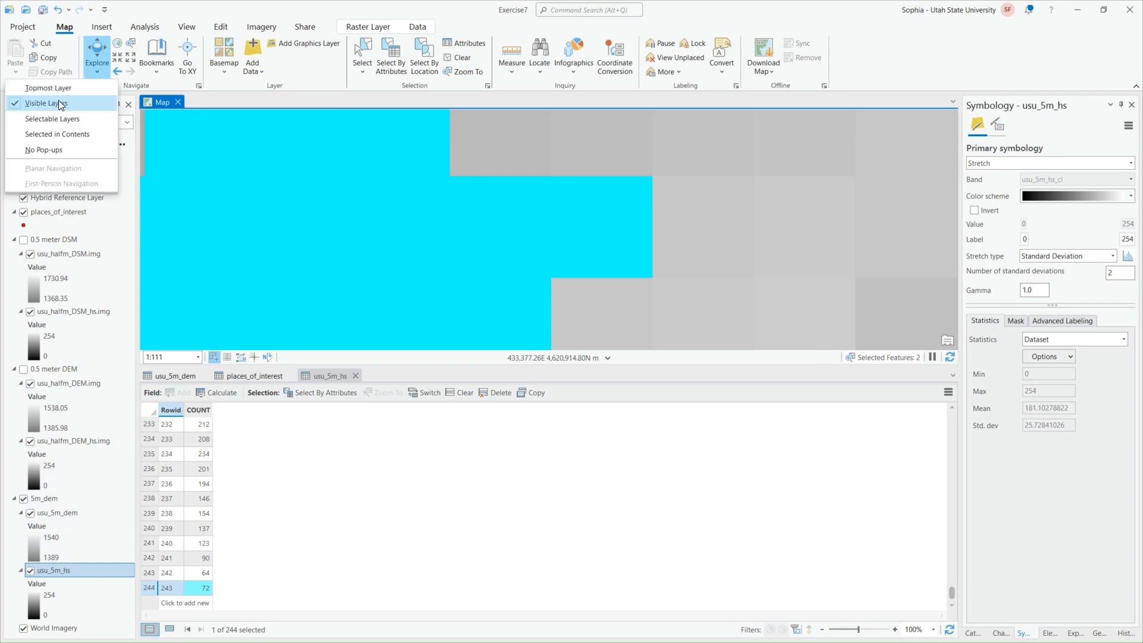
{"action": "left_click", "coordinate": [94, 55]}
{"action": "left_click", "coordinate": [607, 217]}
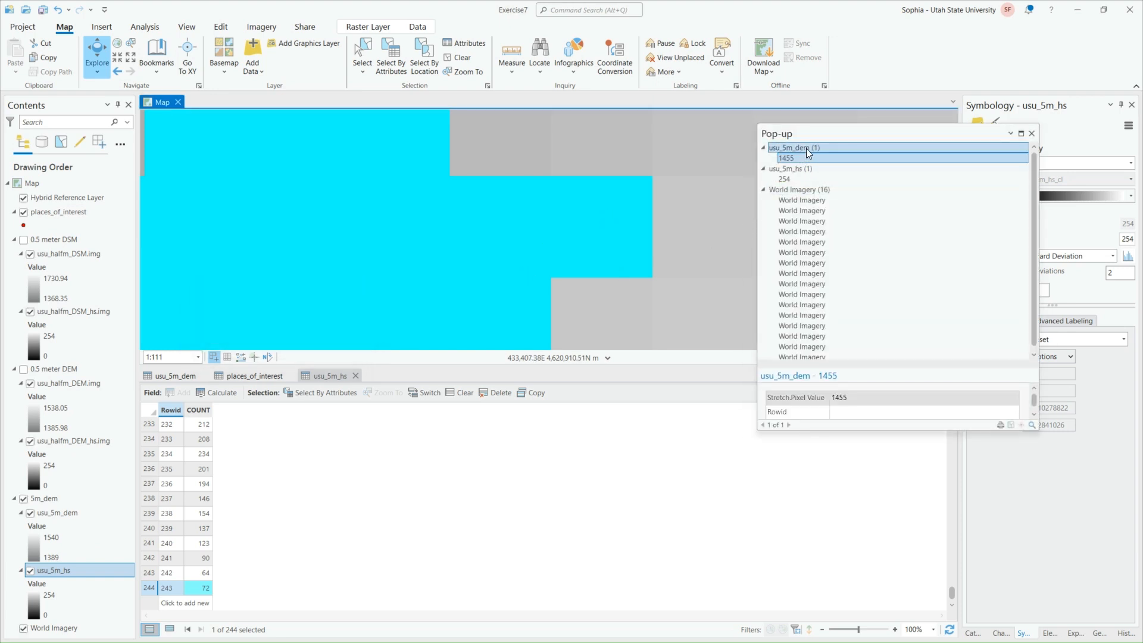
View the usu_5m_dem result, identify several other highlighted pixels to compare their elevations, and close the pop-up
{"action": "left_click", "coordinate": [787, 157]}
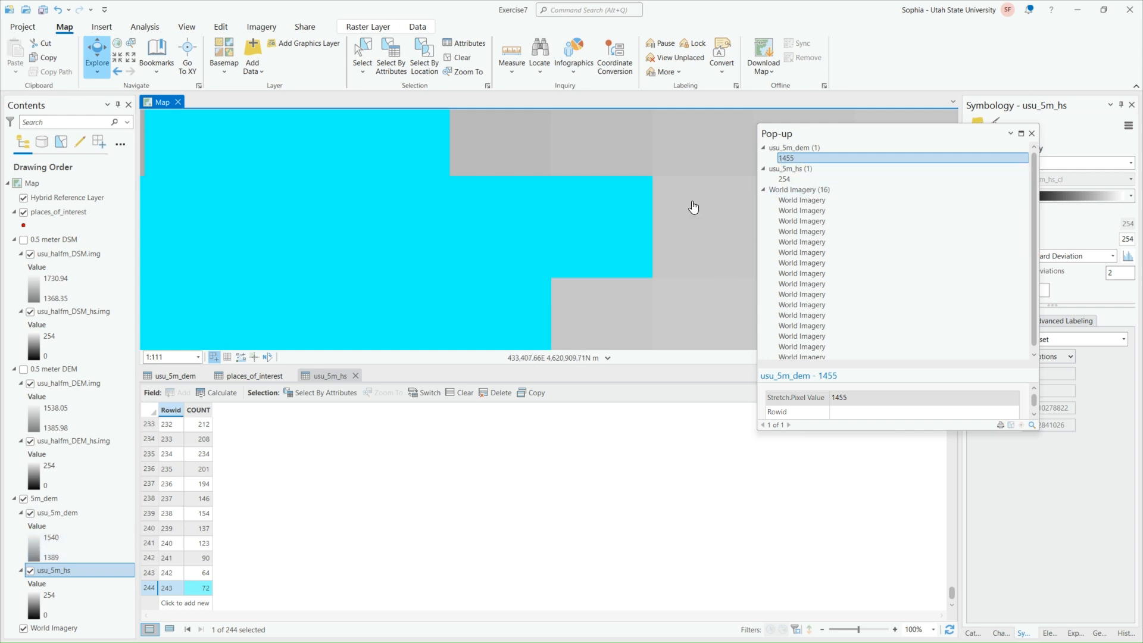
{"action": "left_click", "coordinate": [429, 153]}
{"action": "left_click", "coordinate": [504, 313]}
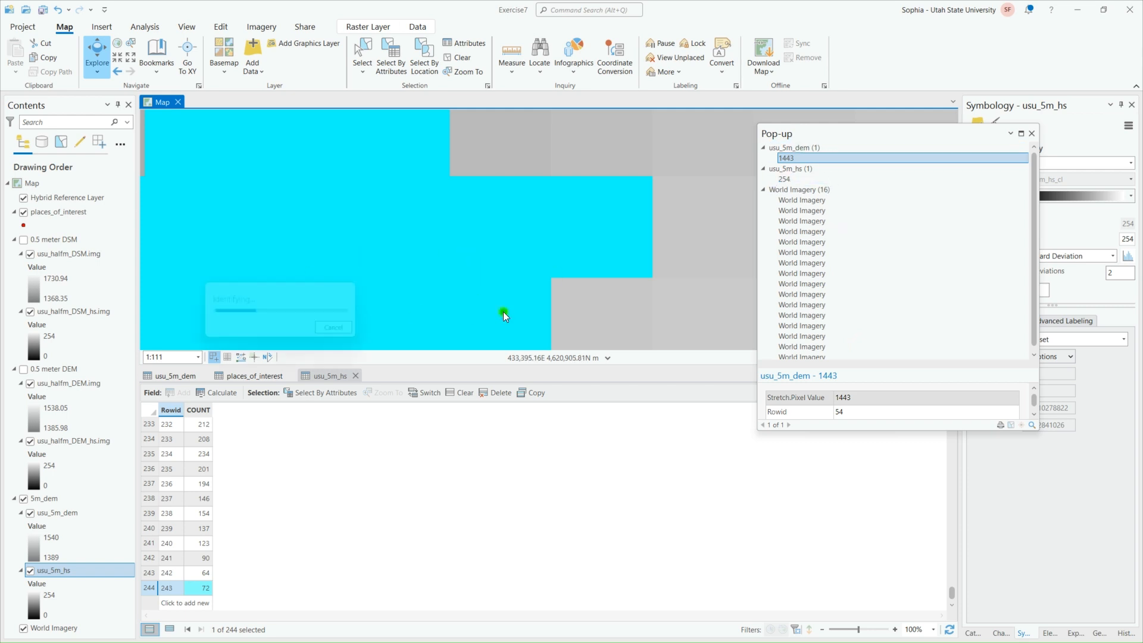
{"action": "left_click", "coordinate": [498, 214]}
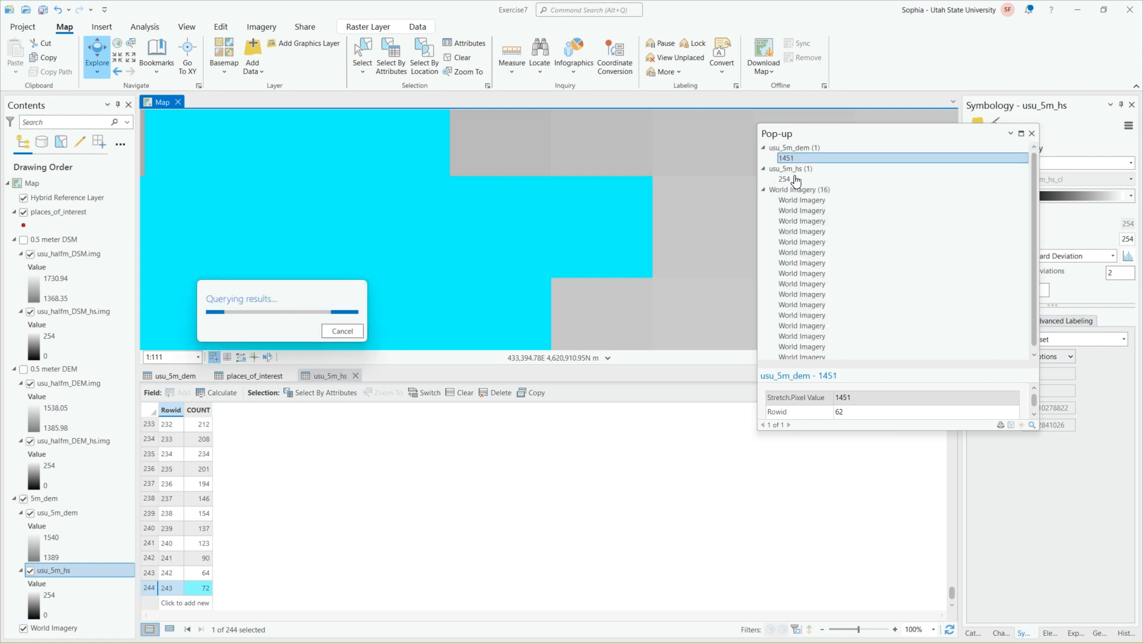
{"action": "left_click", "coordinate": [1031, 134]}
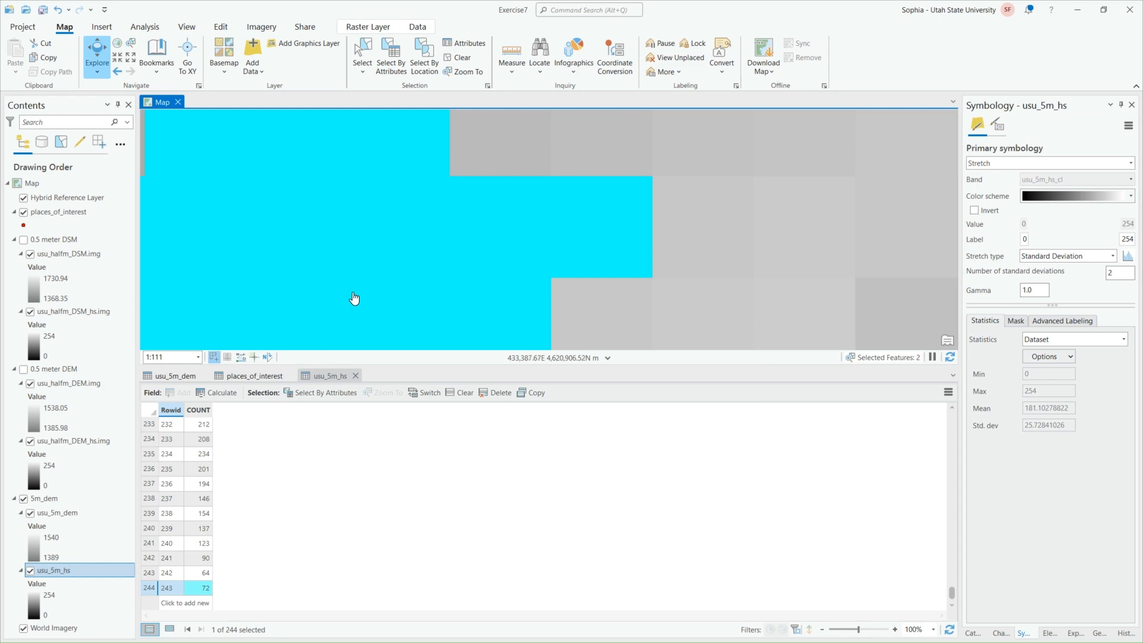
Clear the selection in the raster attribute tables so no pixels are highlighted
{"action": "scroll", "coordinate": [357, 296], "scroll_direction": "down", "scroll_amount": 5}
{"action": "scroll", "coordinate": [572, 280], "scroll_direction": "down", "scroll_amount": 10}
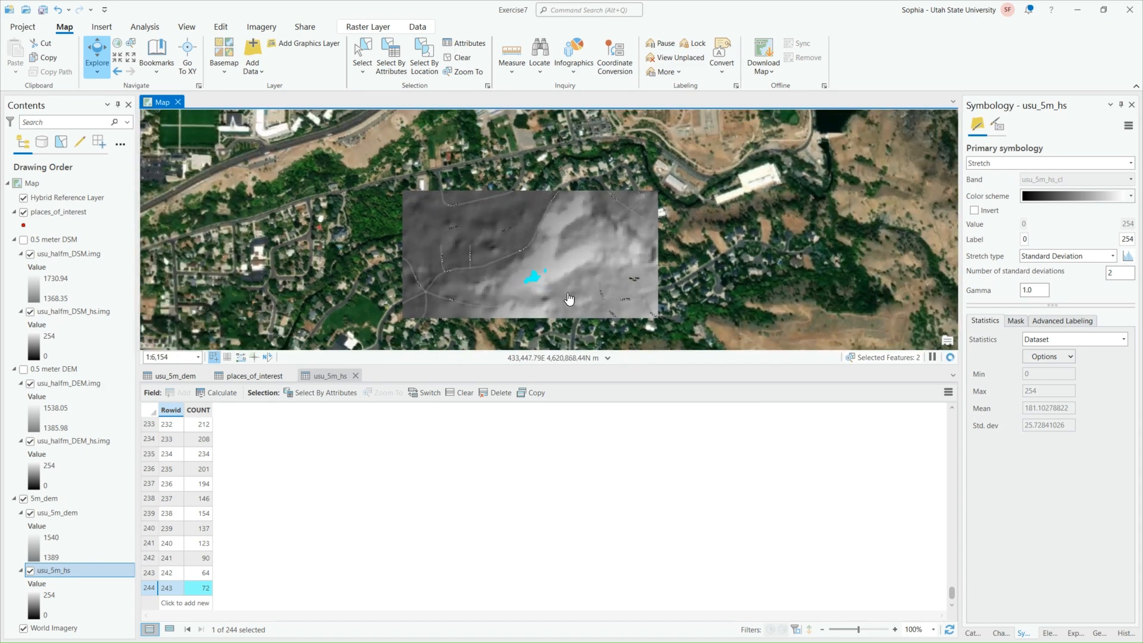
{"action": "scroll", "coordinate": [605, 317], "scroll_direction": "up", "scroll_amount": 3}
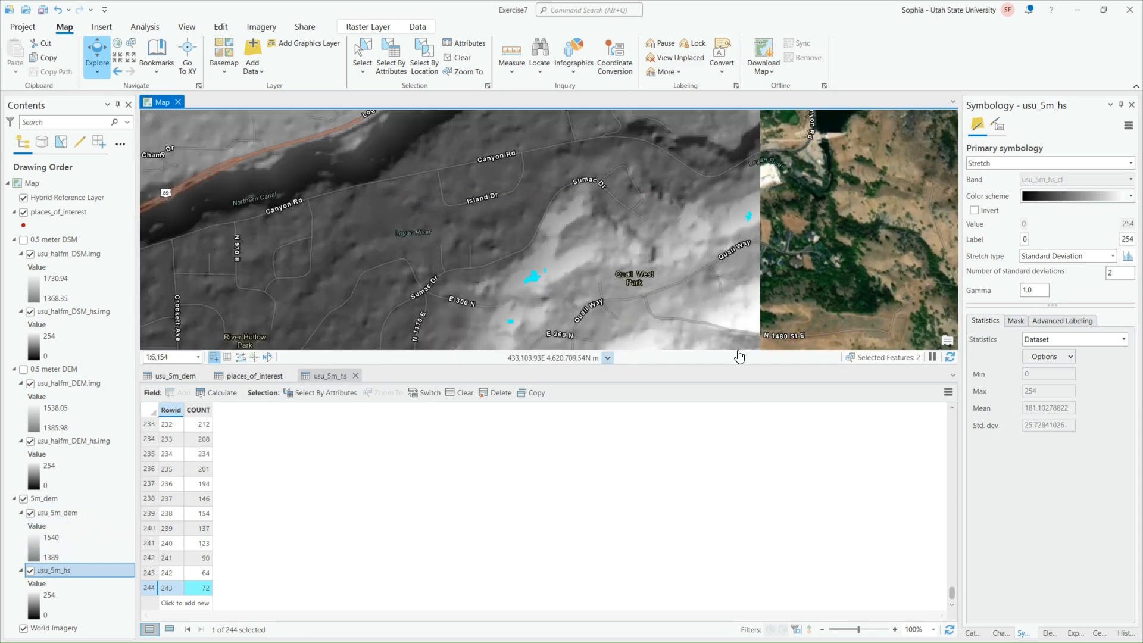
{"action": "left_click", "coordinate": [458, 57]}
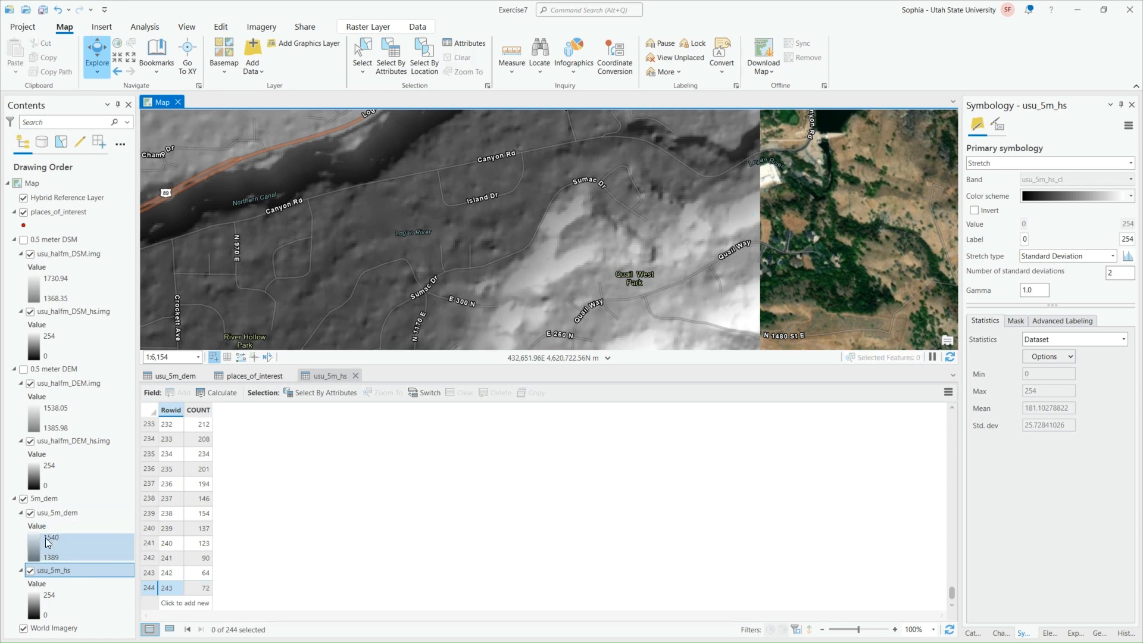
{"action": "scroll", "coordinate": [553, 253], "scroll_direction": "down", "scroll_amount": 3}
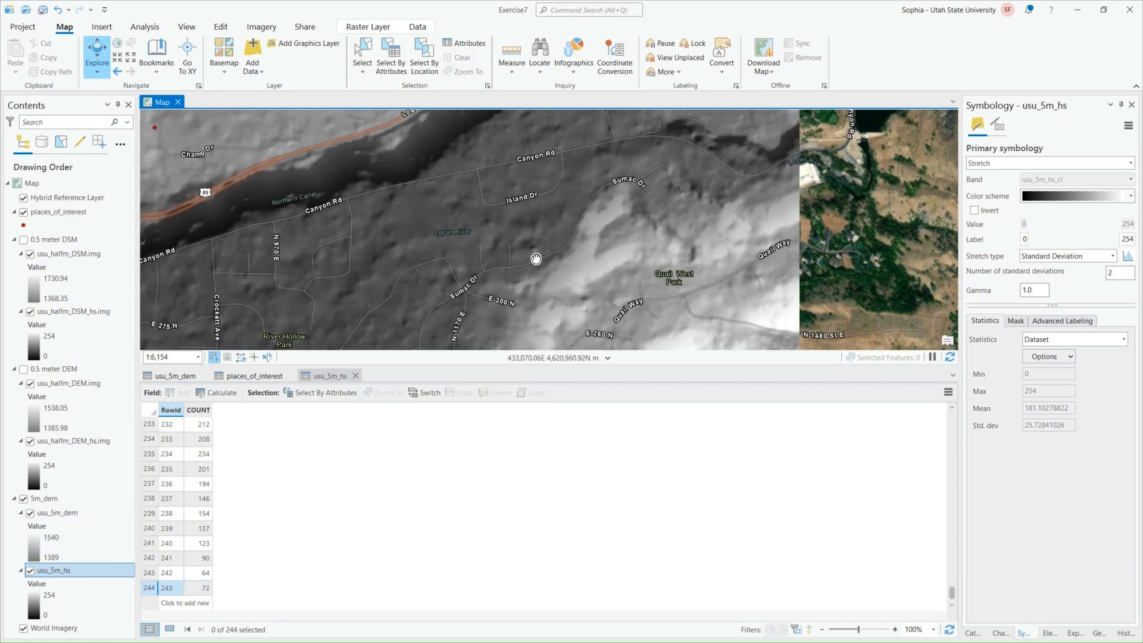
{"action": "left_click_drag", "start_coordinate": [552, 253], "coordinate": [495, 247]}
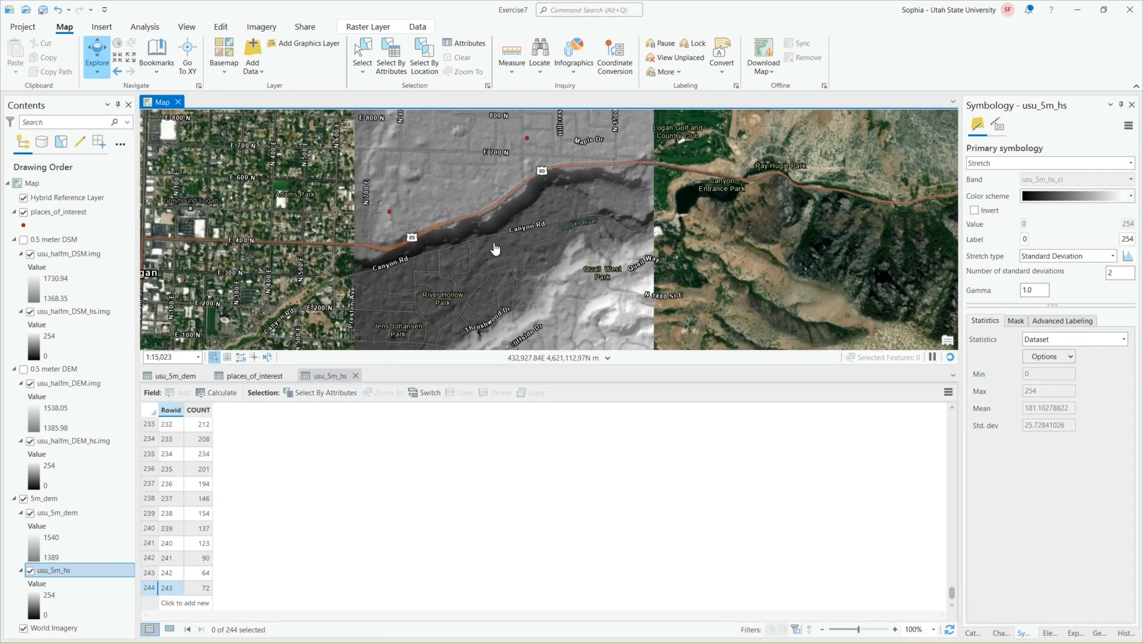
Look through the Rowid and COUNT values in the usu_5m_dem attribute table and select the last row, Rowid 151
{"action": "left_click", "coordinate": [173, 376]}
{"action": "left_click", "coordinate": [168, 454]}
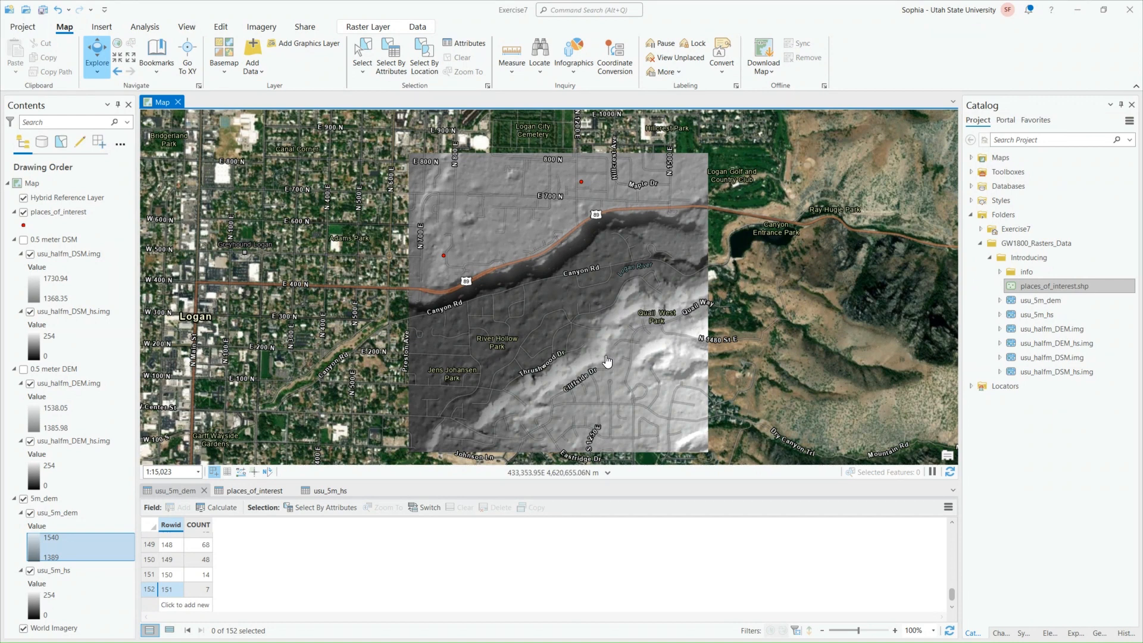
{"action": "scroll", "coordinate": [181, 545], "scroll_direction": "up", "scroll_amount": 20}
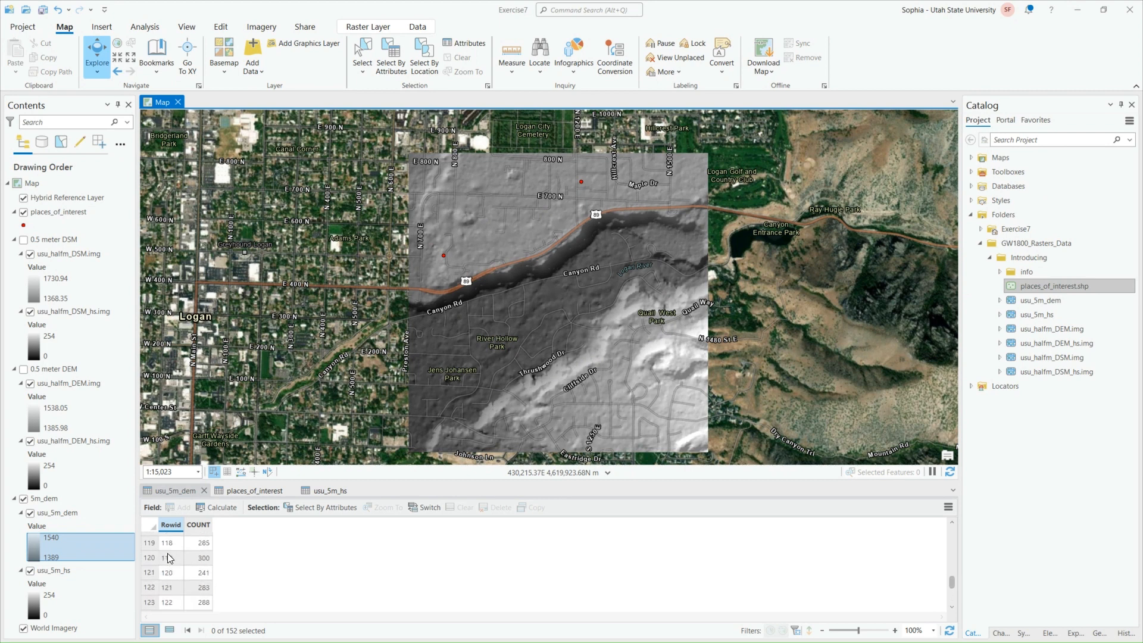
{"action": "scroll", "coordinate": [181, 545], "scroll_direction": "up", "scroll_amount": 10}
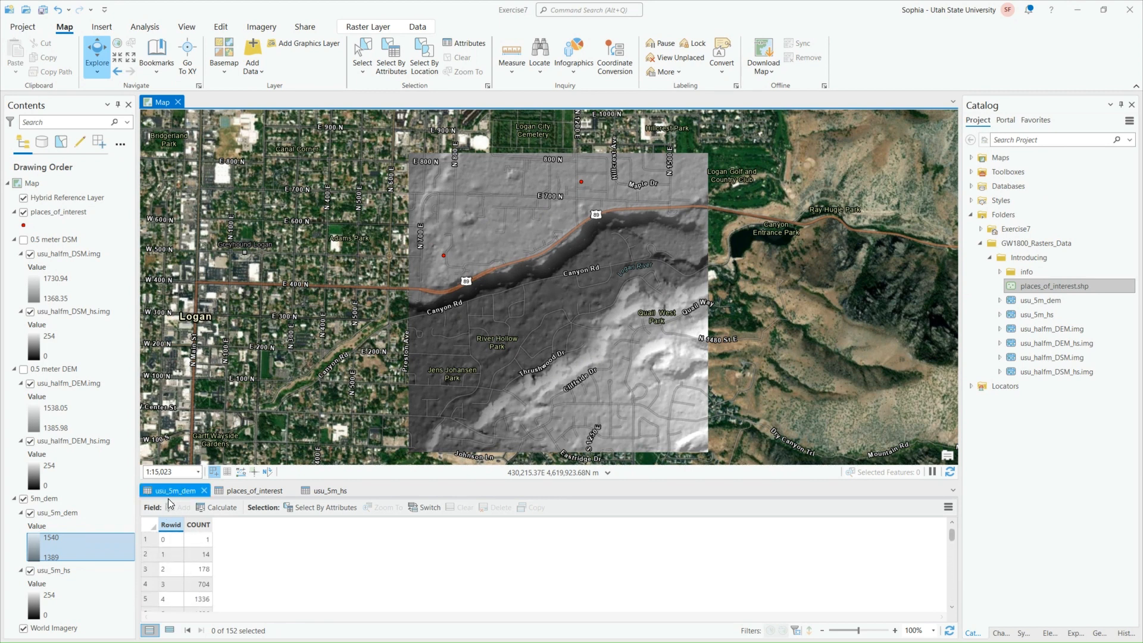
{"action": "scroll", "coordinate": [176, 553], "scroll_direction": "down", "scroll_amount": 20}
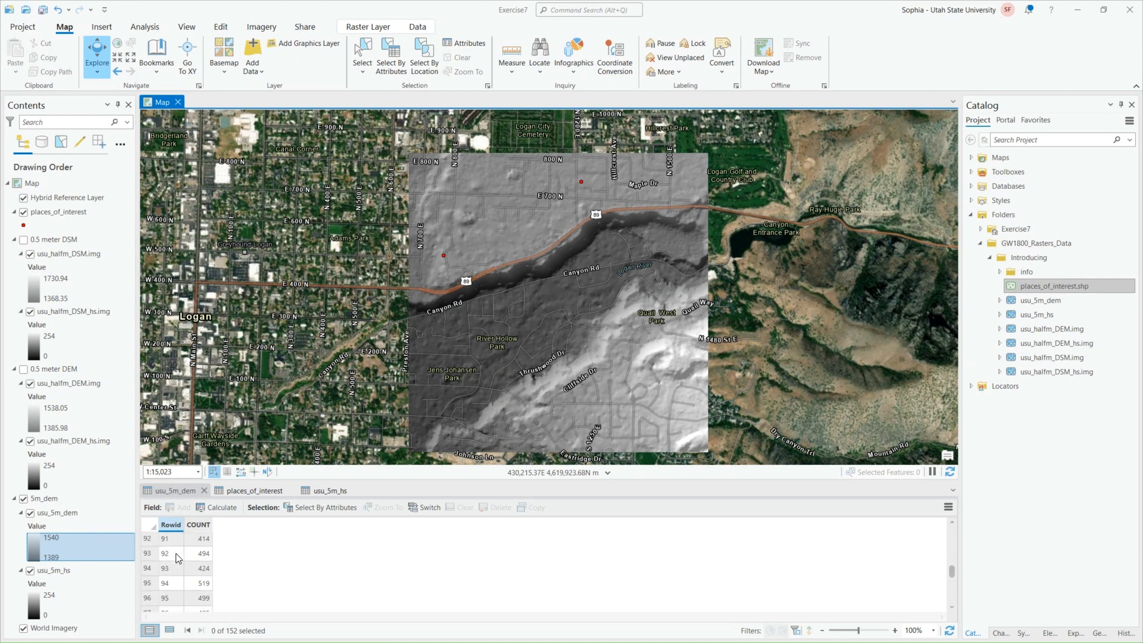
{"action": "scroll", "coordinate": [177, 559], "scroll_direction": "down", "scroll_amount": 19}
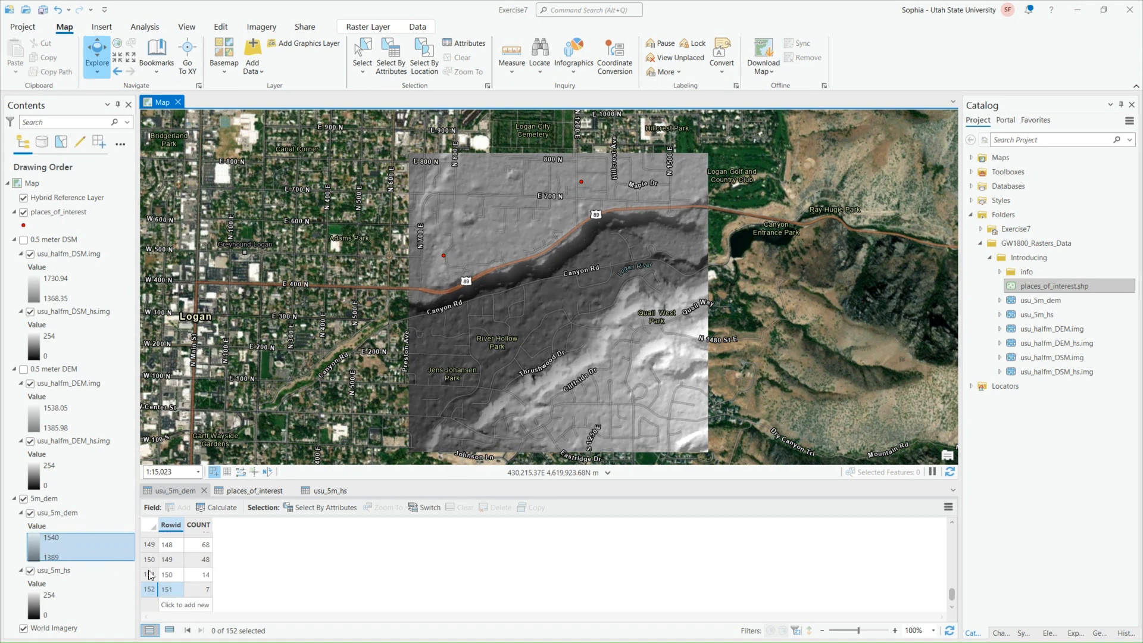
{"action": "left_click", "coordinate": [150, 589]}
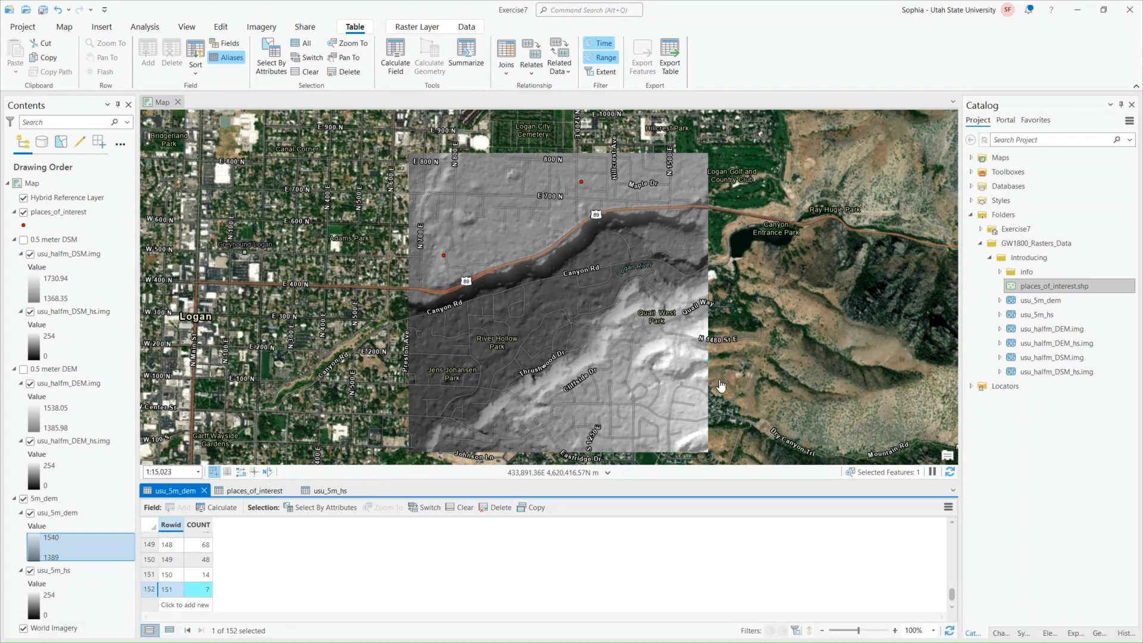
Identify a highlighted usu_5m_dem pixel at the raster's eastern edge, southeast of Quail West Park, and close the pop-up
{"action": "scroll", "coordinate": [707, 367], "scroll_direction": "up", "scroll_amount": 8}
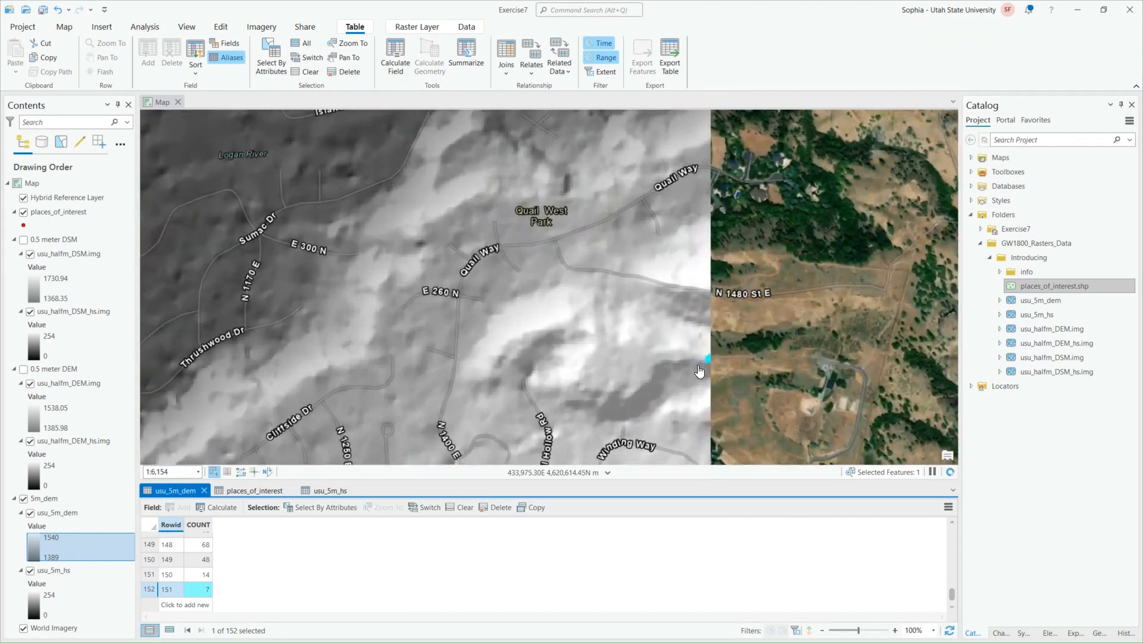
{"action": "scroll", "coordinate": [723, 370], "scroll_direction": "up", "scroll_amount": 6}
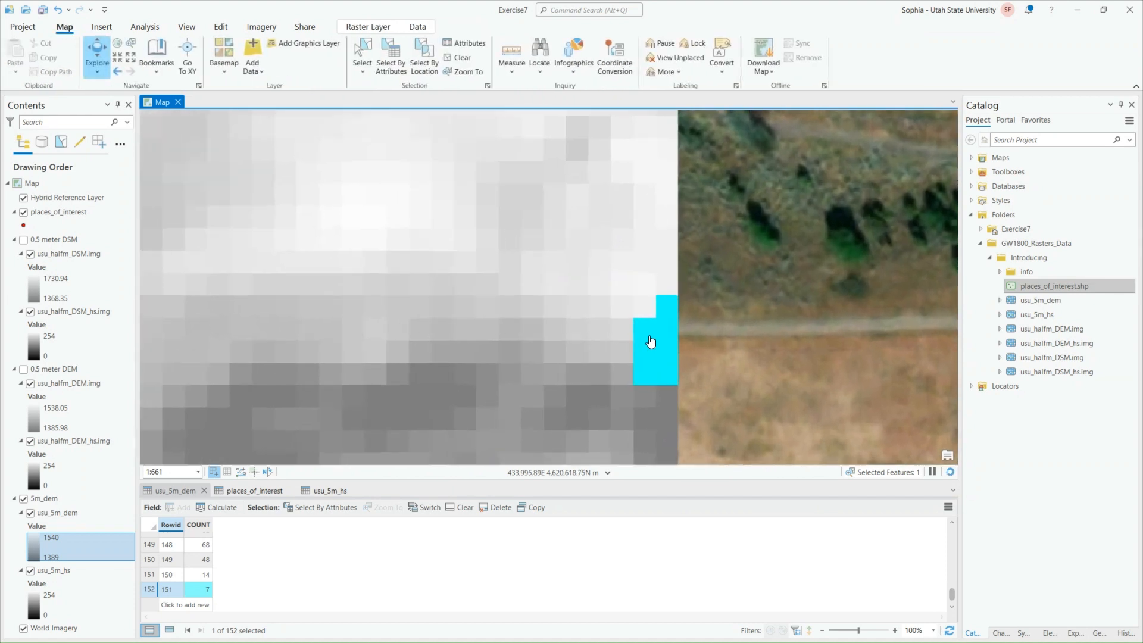
{"action": "left_click_drag", "start_coordinate": [657, 345], "coordinate": [646, 298]}
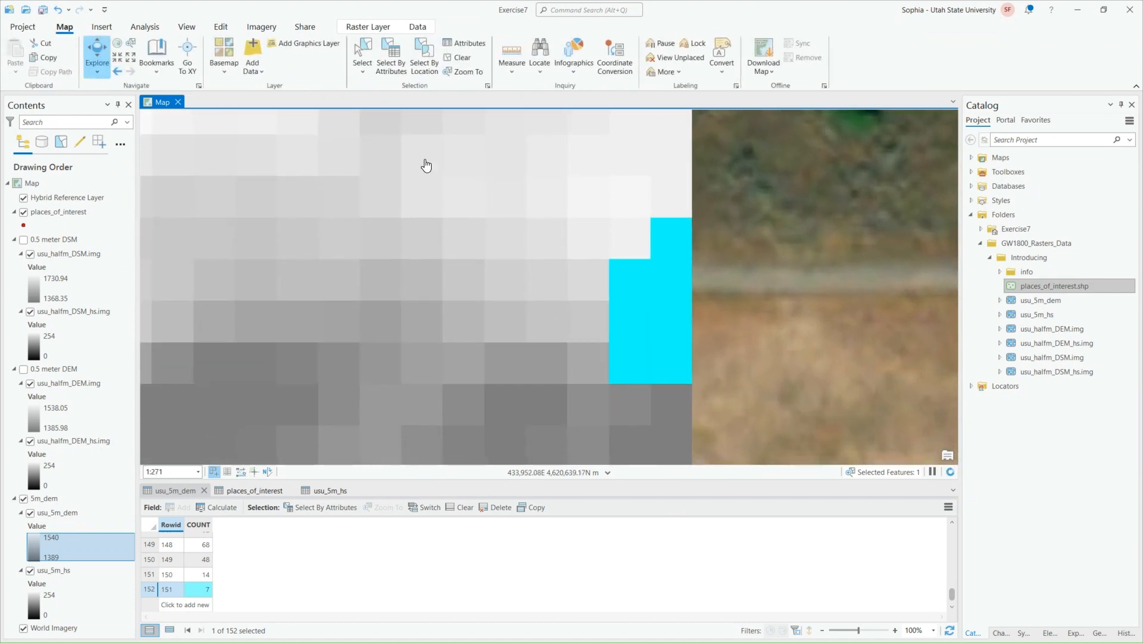
{"action": "left_click", "coordinate": [679, 244]}
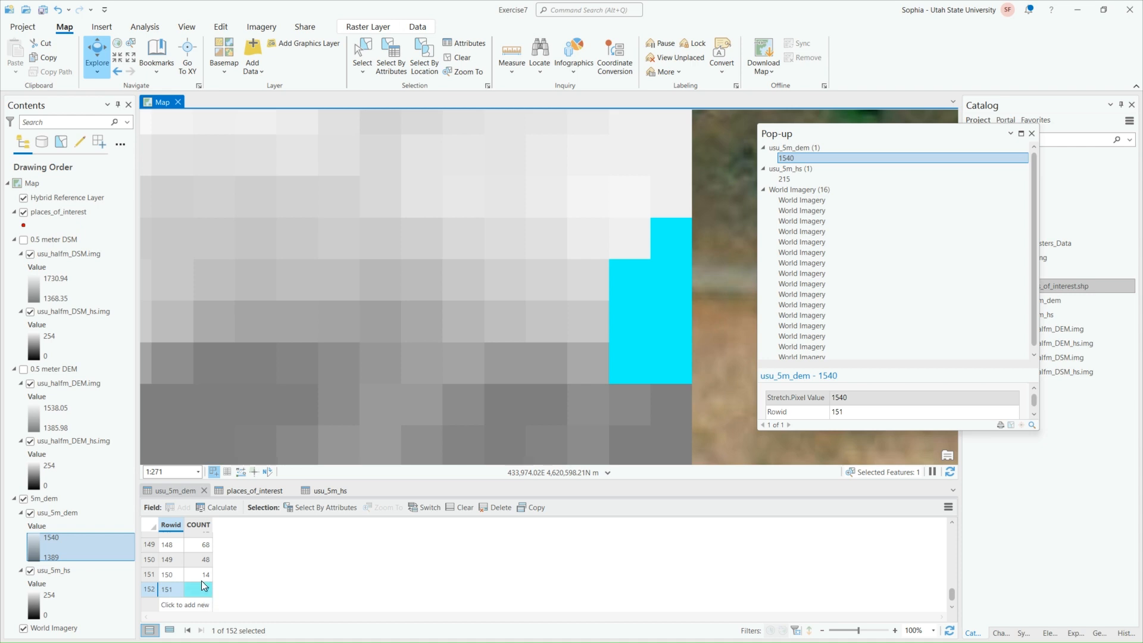
{"action": "left_click", "coordinate": [1031, 133]}
Return to the full raster extent and clear the row selection in the usu_5m_dem attribute table
{"action": "scroll", "coordinate": [565, 392], "scroll_direction": "down", "scroll_amount": 4}
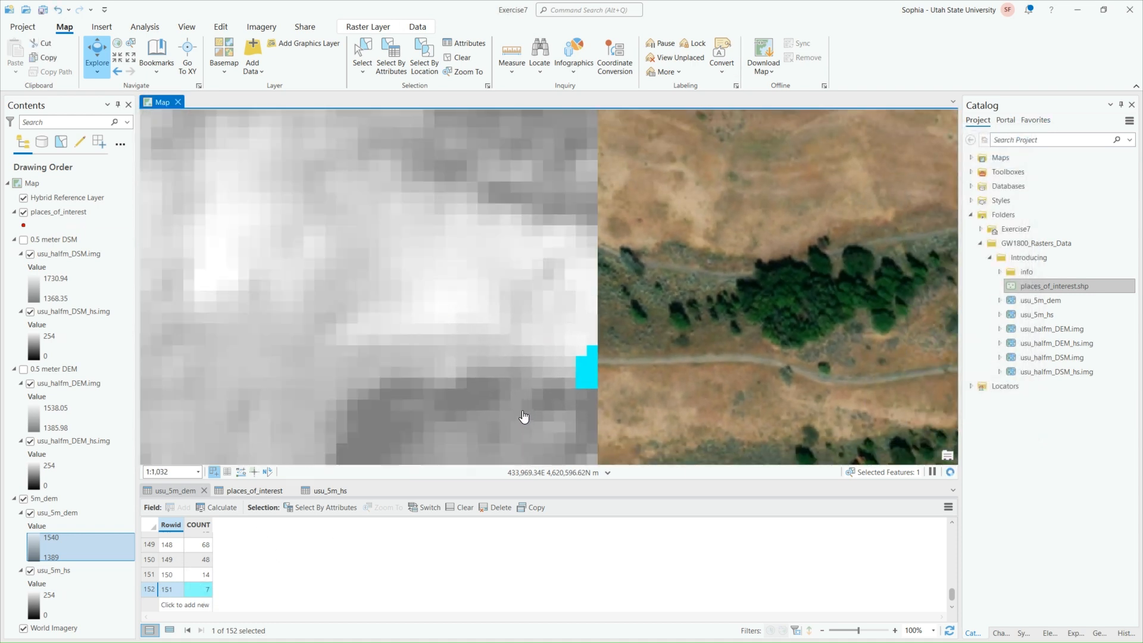
{"action": "left_click_drag", "start_coordinate": [388, 370], "coordinate": [723, 354]}
{"action": "scroll", "coordinate": [554, 375], "scroll_direction": "down", "scroll_amount": 4}
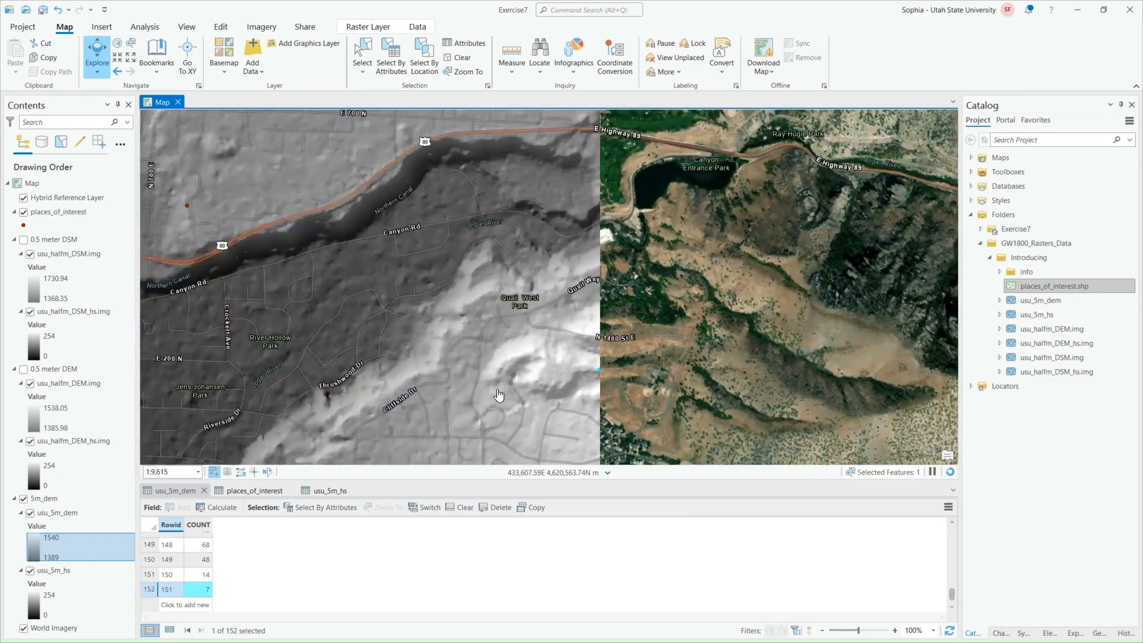
{"action": "scroll", "coordinate": [375, 379], "scroll_direction": "down", "scroll_amount": 4}
{"action": "left_click_drag", "start_coordinate": [357, 379], "coordinate": [503, 353]}
{"action": "scroll", "coordinate": [498, 336], "scroll_direction": "up", "scroll_amount": 2}
{"action": "scroll", "coordinate": [500, 331], "scroll_direction": "up", "scroll_amount": 2}
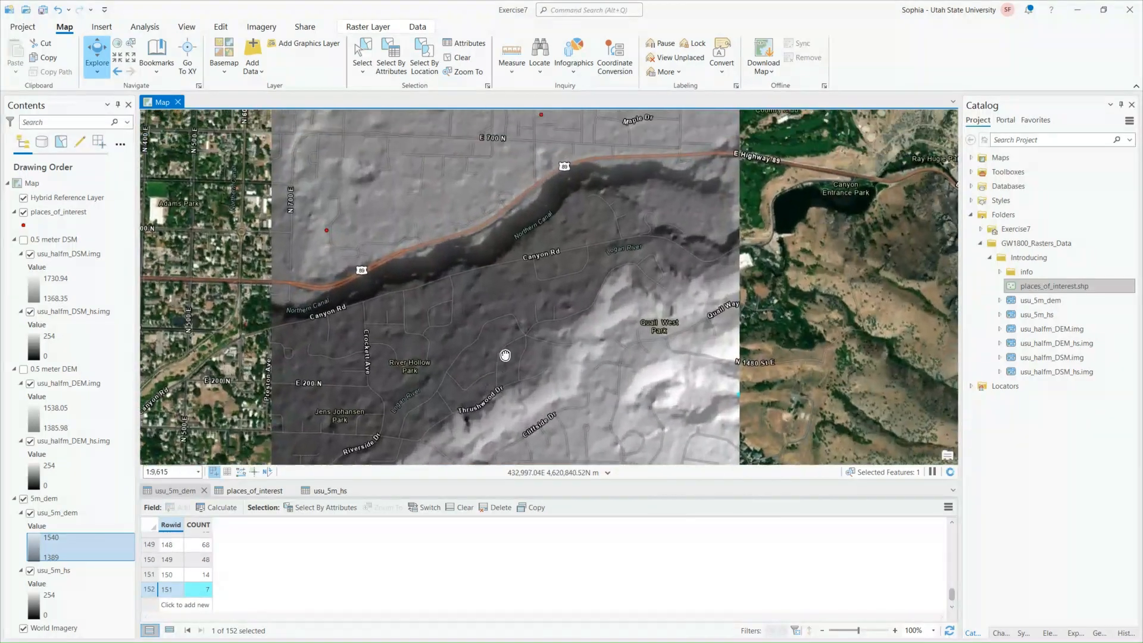
{"action": "scroll", "coordinate": [504, 352], "scroll_direction": "down", "scroll_amount": 2}
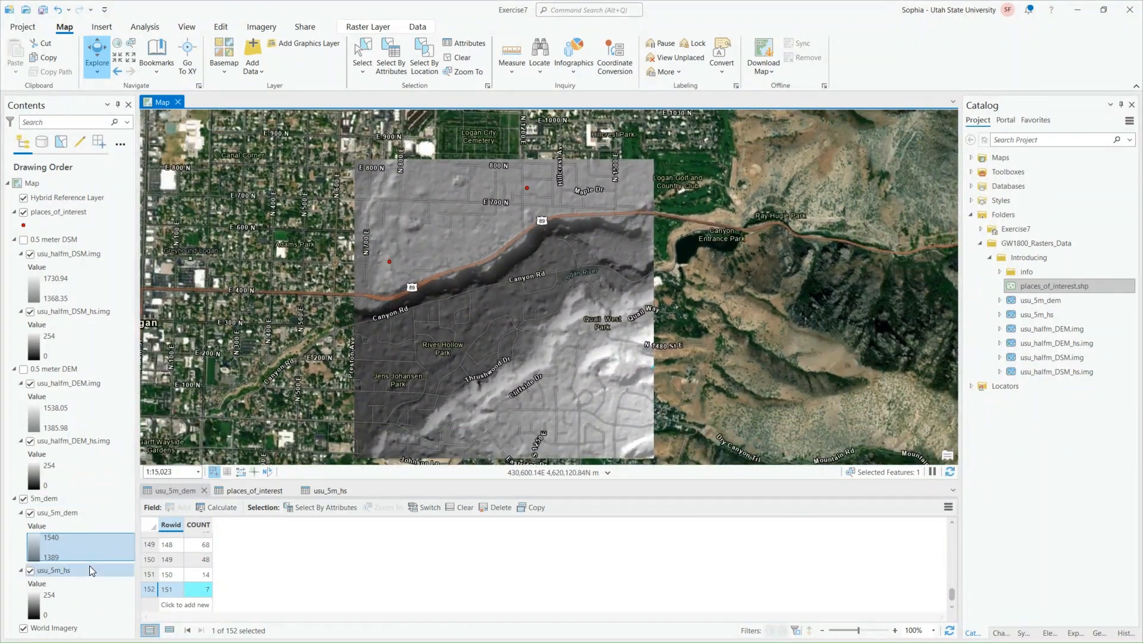
{"action": "left_click", "coordinate": [461, 507]}
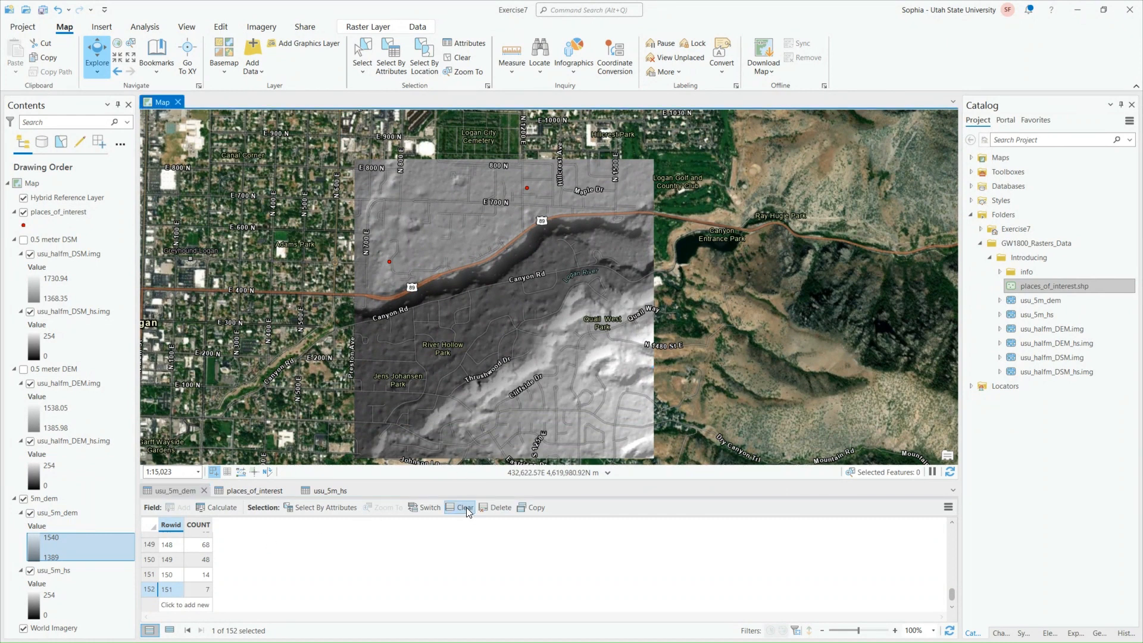
Sort the usu_5m_dem attribute table by COUNT in descending order and look through the sorted rows
{"action": "scroll", "coordinate": [203, 546], "scroll_direction": "up", "scroll_amount": 4}
{"action": "scroll", "coordinate": [202, 547], "scroll_direction": "up", "scroll_amount": 15}
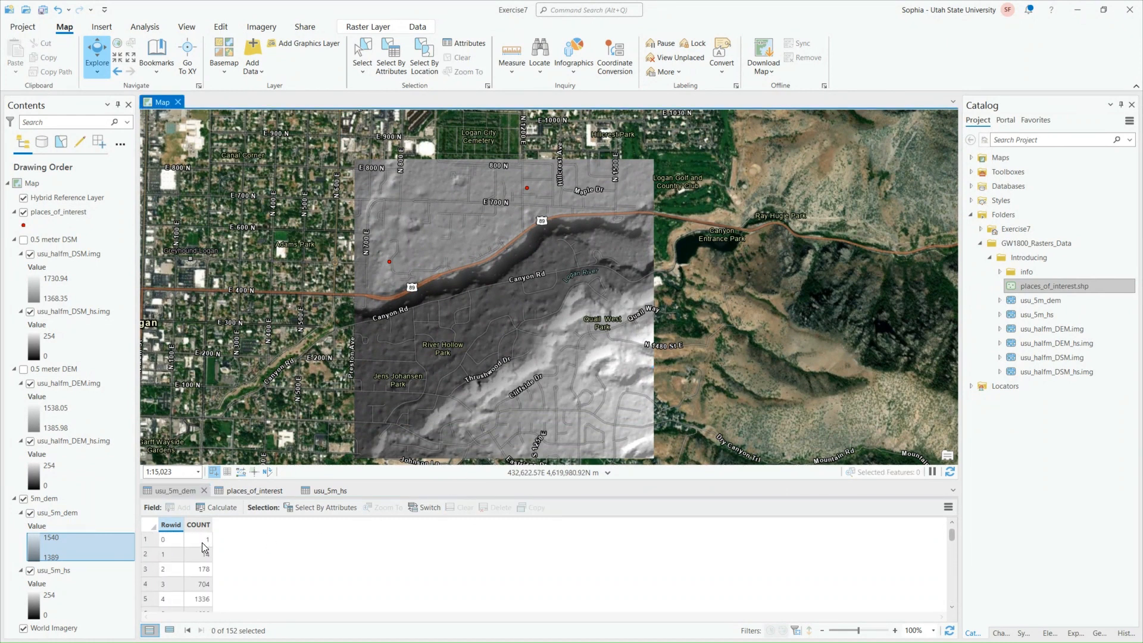
{"action": "left_click", "coordinate": [197, 525]}
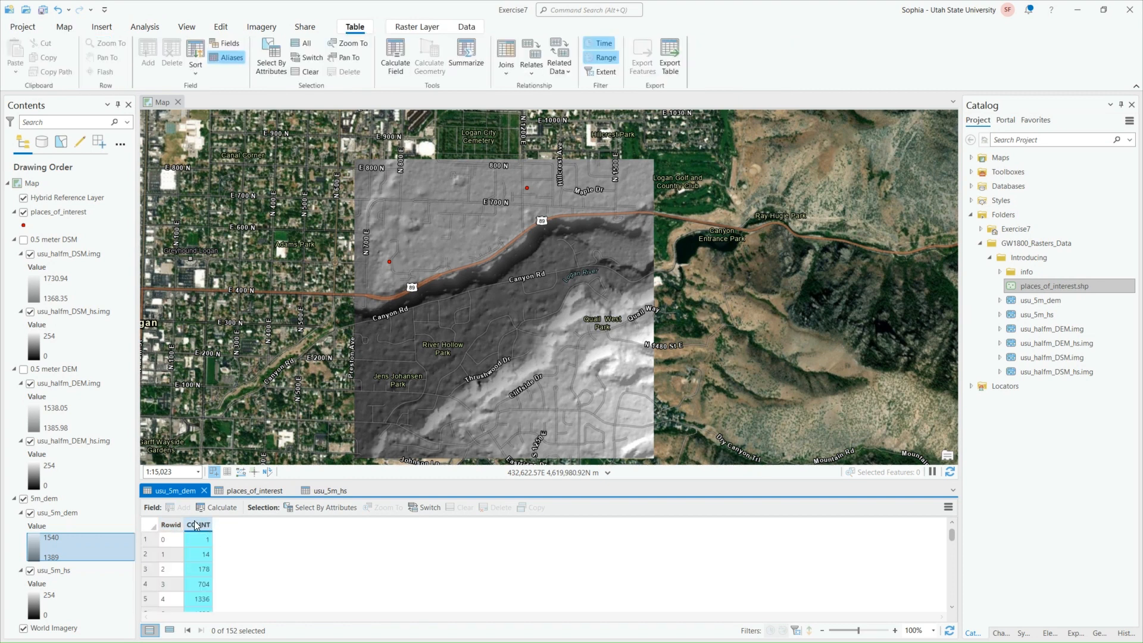
{"action": "right_click", "coordinate": [194, 524]}
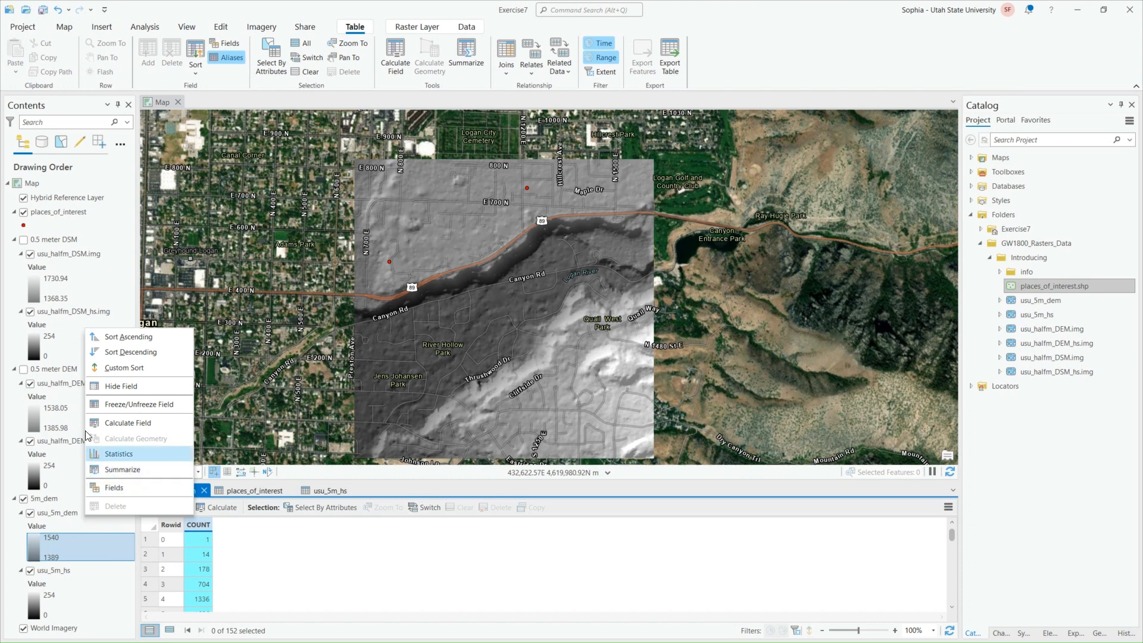
{"action": "left_click", "coordinate": [147, 355]}
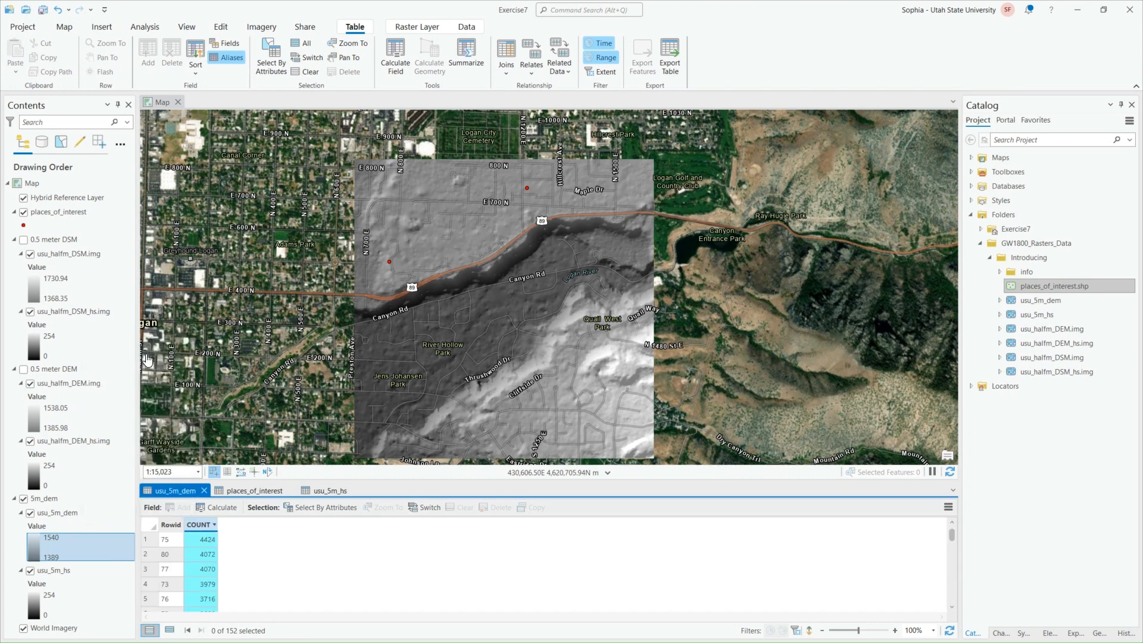
{"action": "scroll", "coordinate": [254, 565], "scroll_direction": "down", "scroll_amount": 10}
{"action": "scroll", "coordinate": [444, 572], "scroll_direction": "up", "scroll_amount": 1}
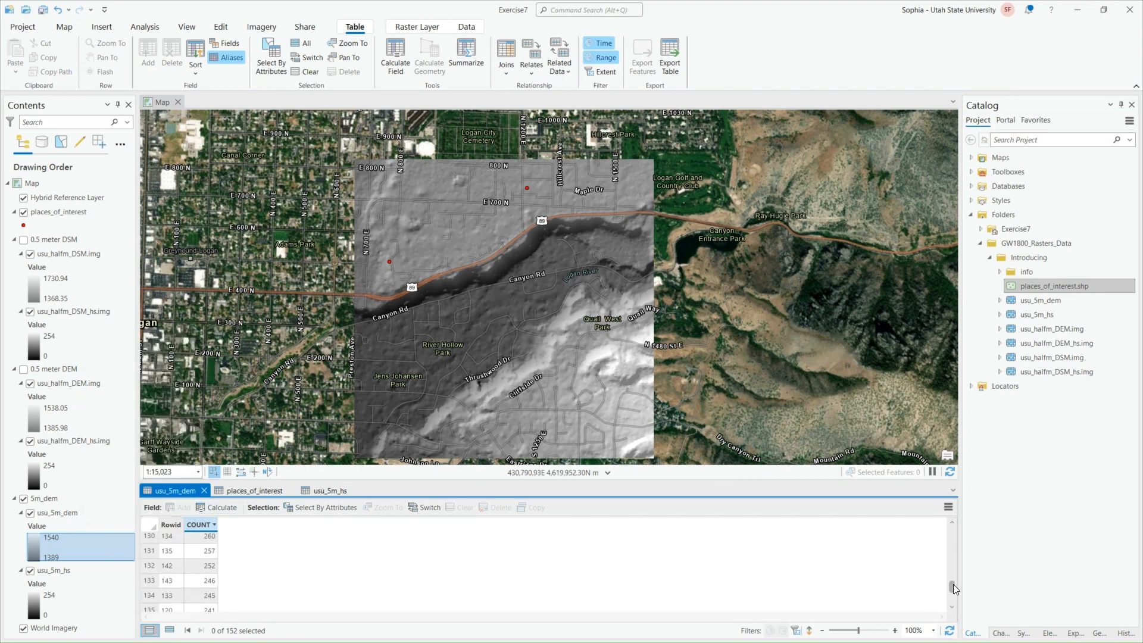
{"action": "left_click_drag", "start_coordinate": [952, 587], "coordinate": [952, 534]}
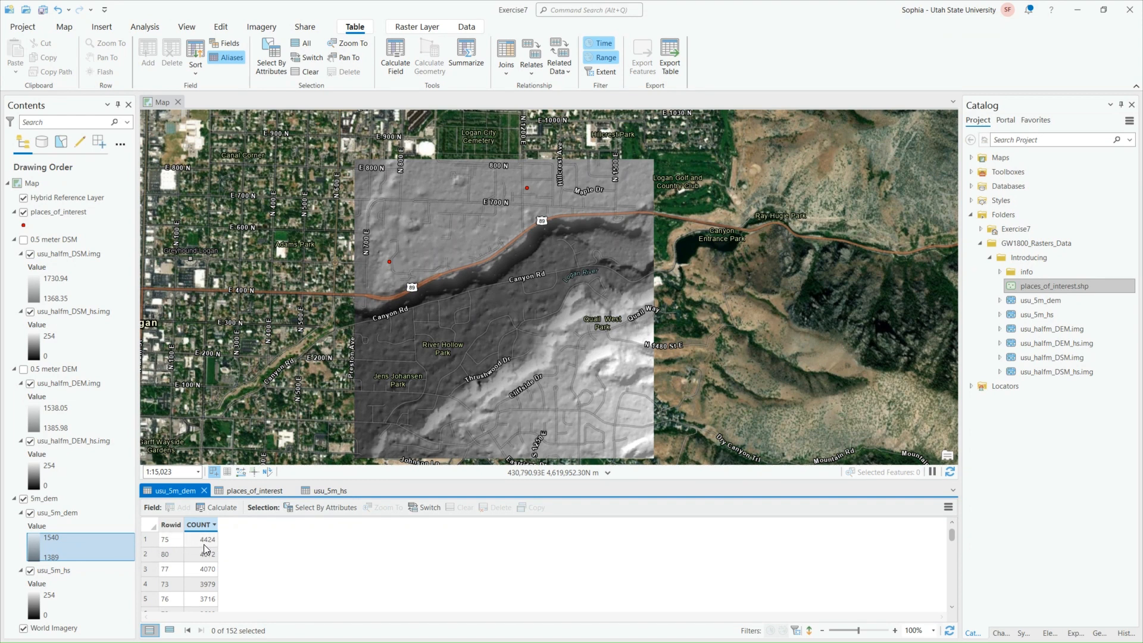
Select the row with the highest COUNT, Rowid 75, identify three of its highlighted pixels near the raster's southern edge, and close the pop-up
{"action": "left_click", "coordinate": [149, 542]}
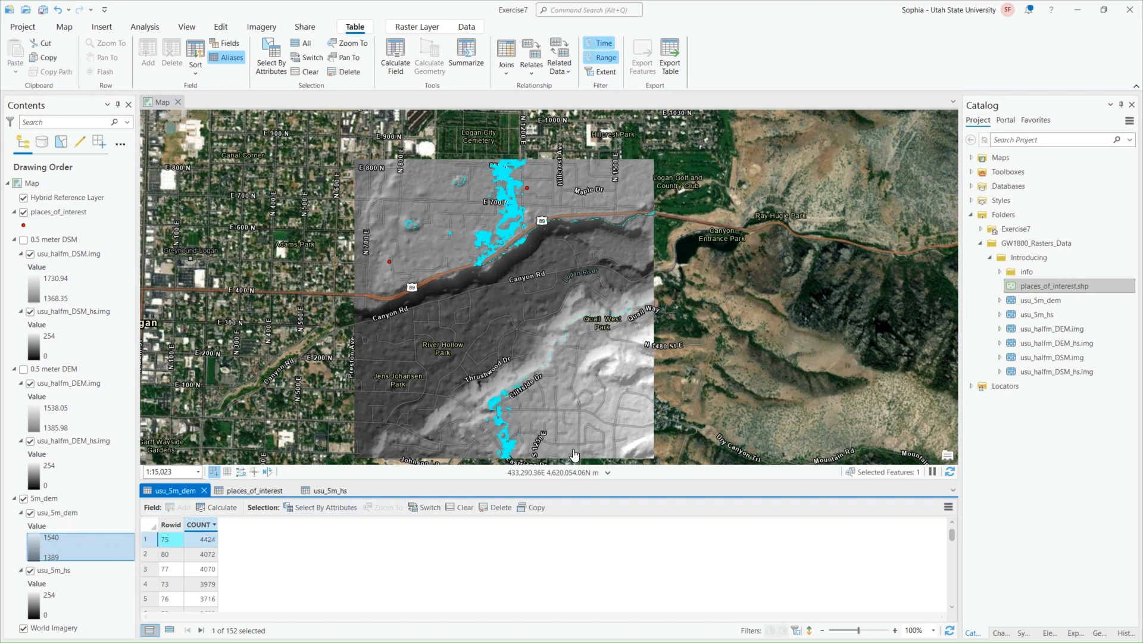
{"action": "scroll", "coordinate": [512, 448], "scroll_direction": "up", "scroll_amount": 8}
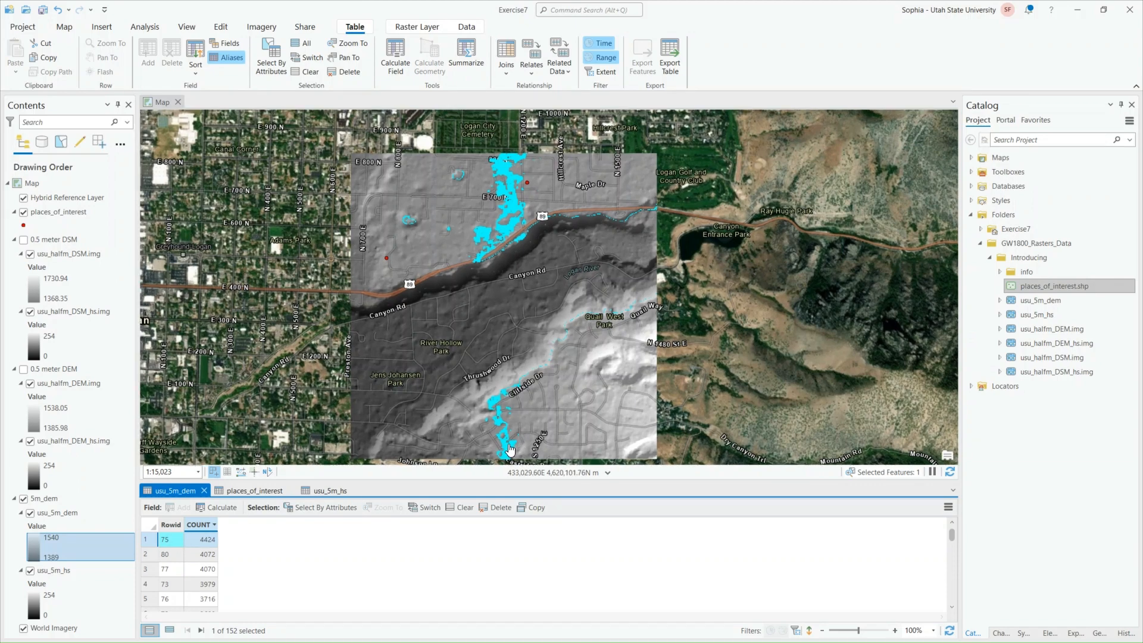
{"action": "left_click_drag", "start_coordinate": [508, 363], "coordinate": [509, 302]}
{"action": "scroll", "coordinate": [569, 339], "scroll_direction": "up", "scroll_amount": 10}
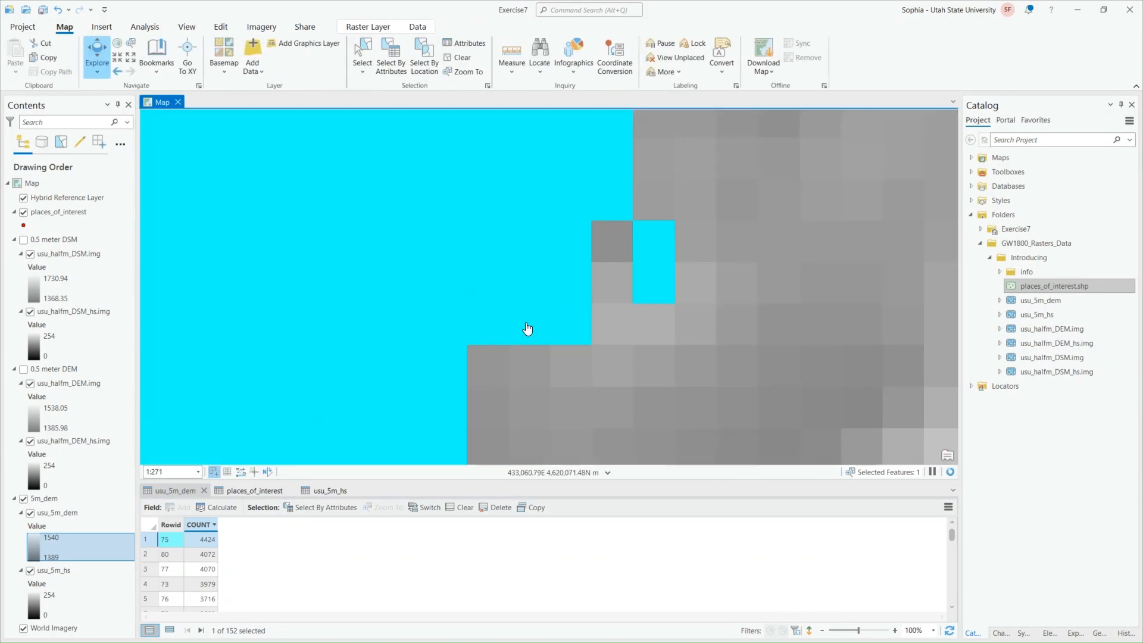
{"action": "left_click", "coordinate": [571, 320]}
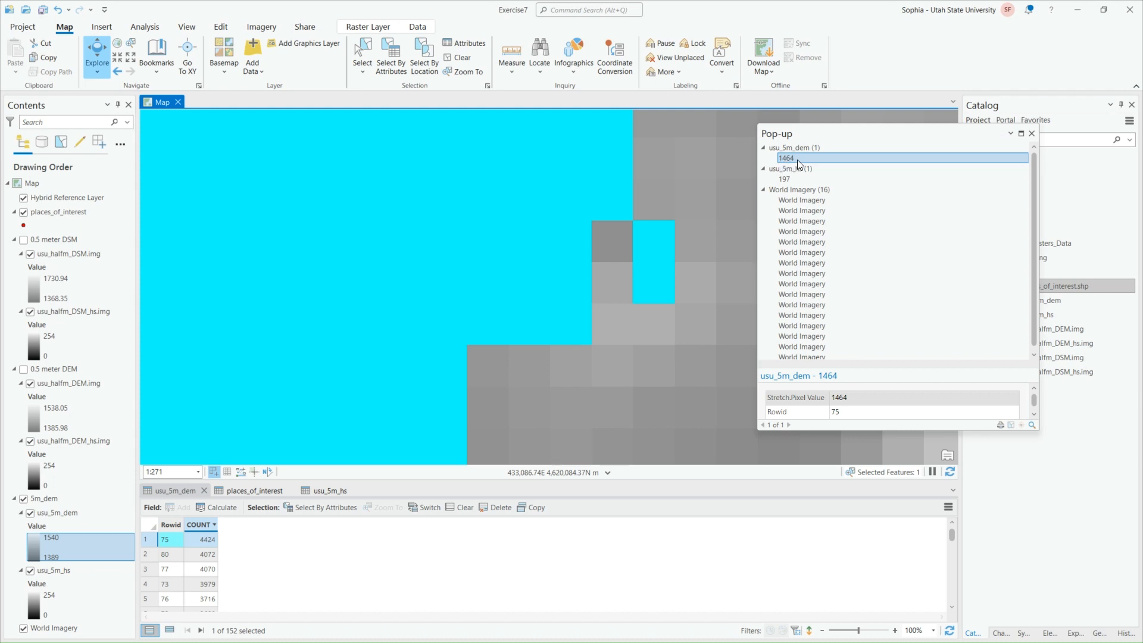
{"action": "left_click", "coordinate": [376, 225]}
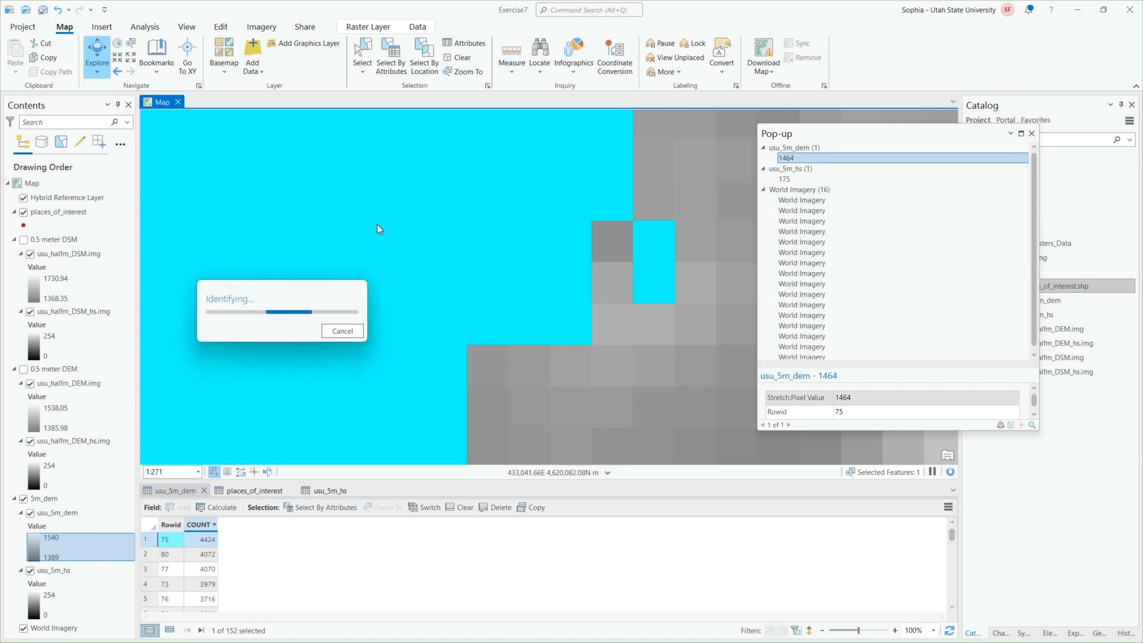
{"action": "left_click", "coordinate": [180, 427]}
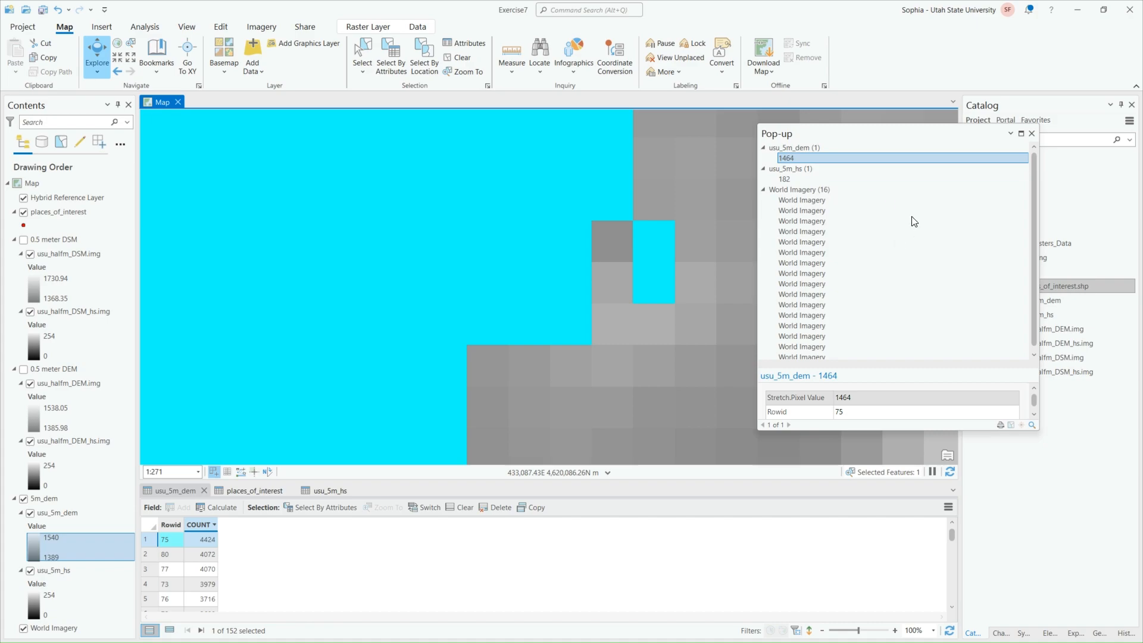
{"action": "left_click", "coordinate": [1032, 133]}
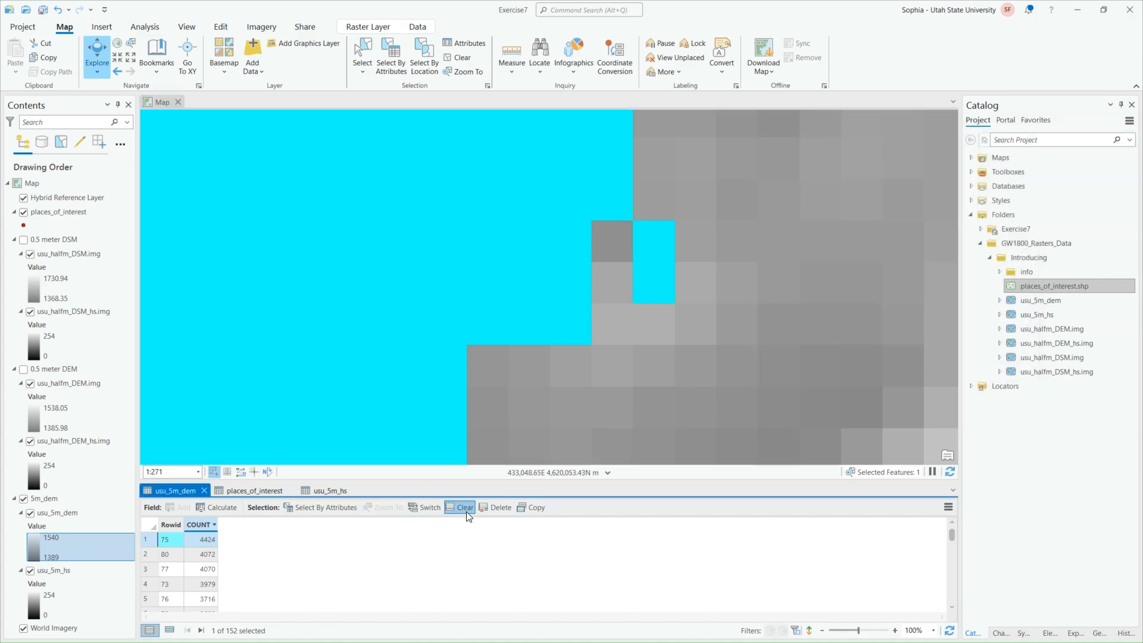
Clear the usu_5m_dem row selection and return to the full raster extent
{"action": "left_click", "coordinate": [461, 508]}
{"action": "scroll", "coordinate": [525, 336], "scroll_direction": "down", "scroll_amount": 10}
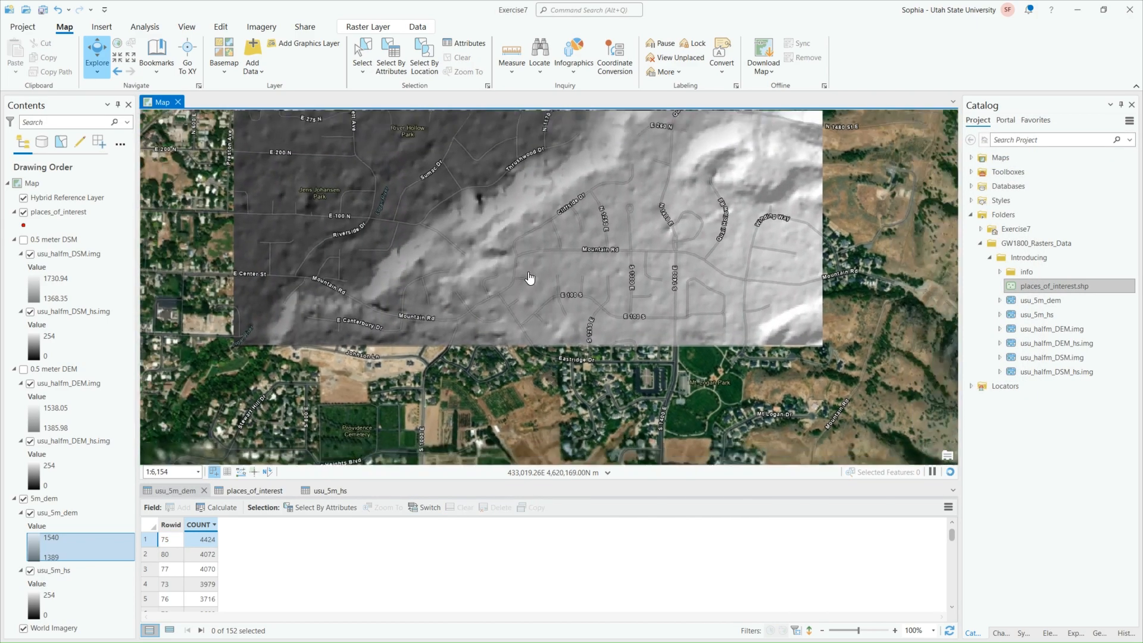
{"action": "scroll", "coordinate": [525, 336], "scroll_direction": "down", "scroll_amount": 2}
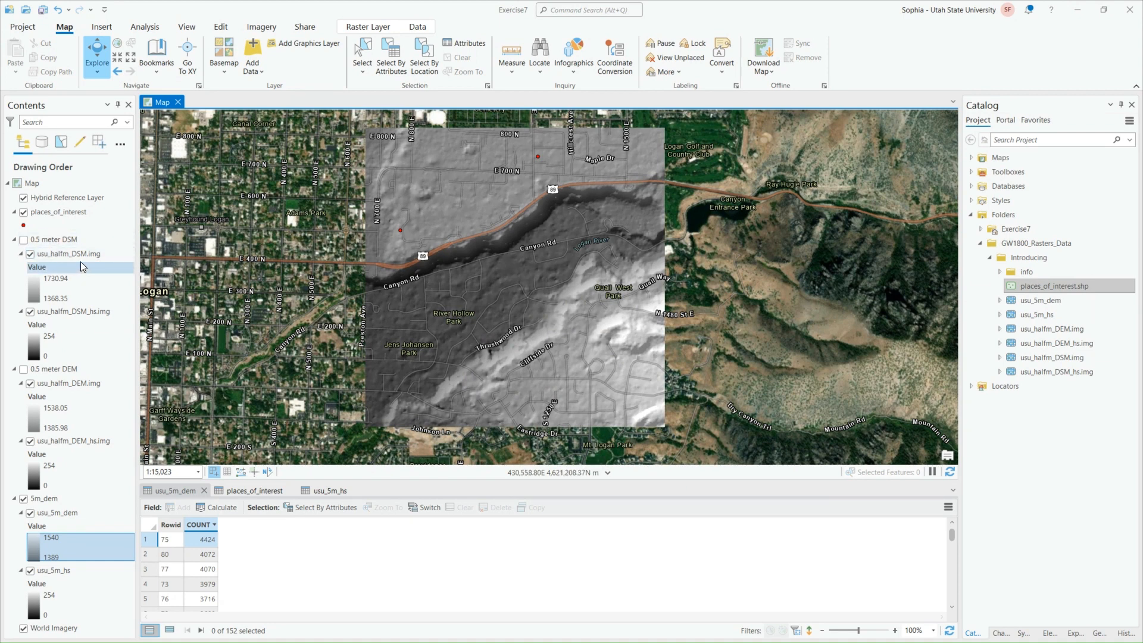
Check whether an attribute table is available for the usu_halfm_DSM.img layer, and dismiss the layer options
{"action": "right_click", "coordinate": [113, 252]}
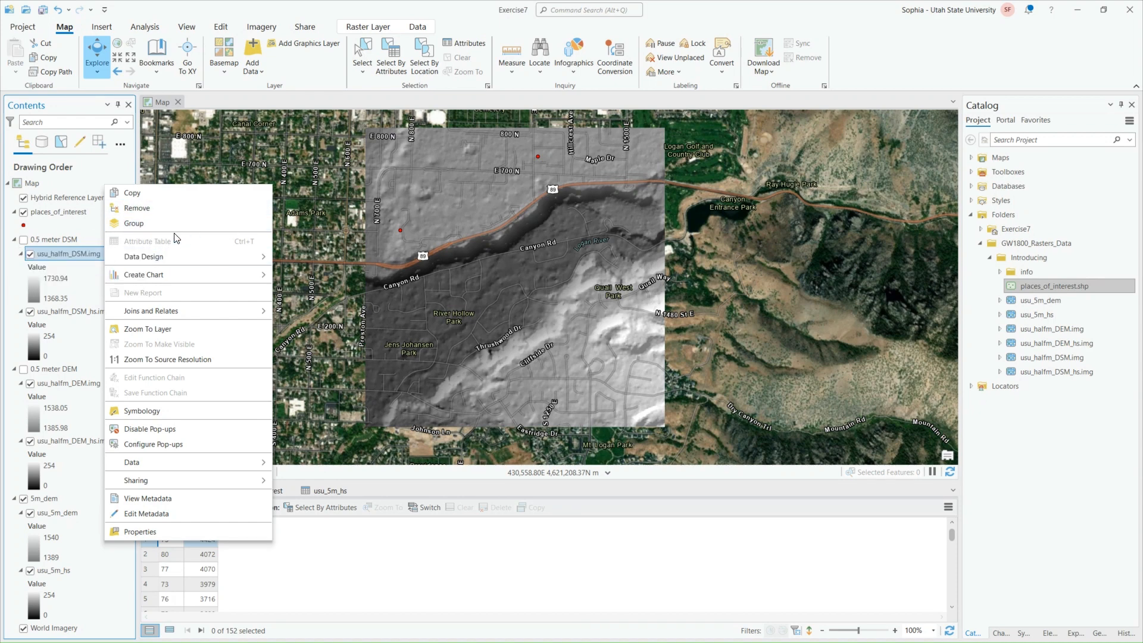
{"action": "mouse_move", "coordinate": [183, 255]}
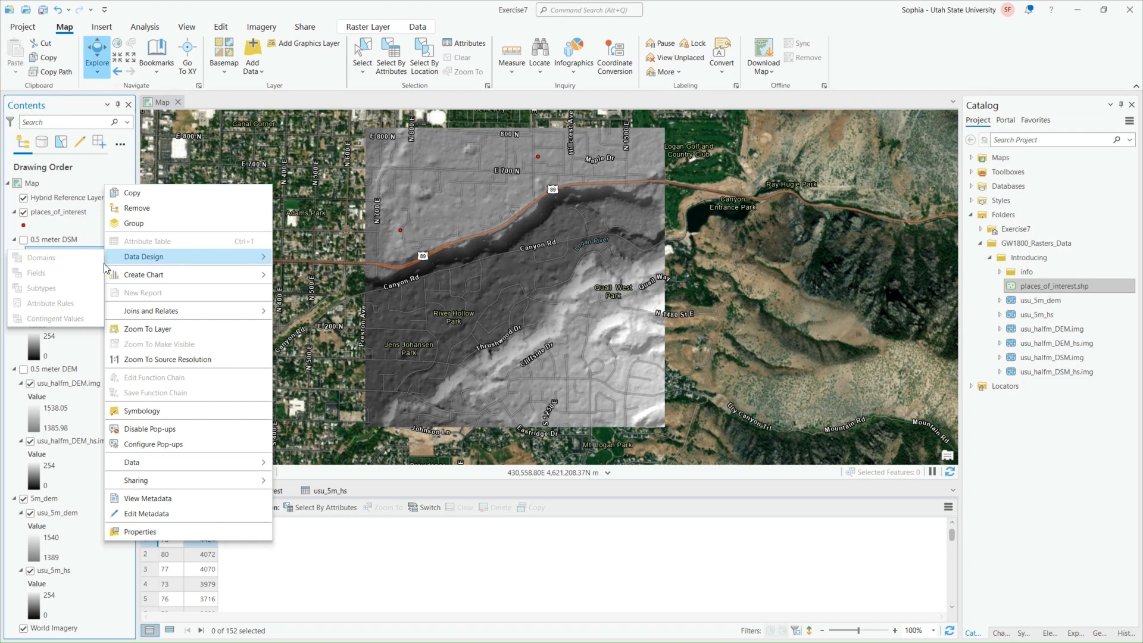
{"action": "left_click", "coordinate": [372, 544]}
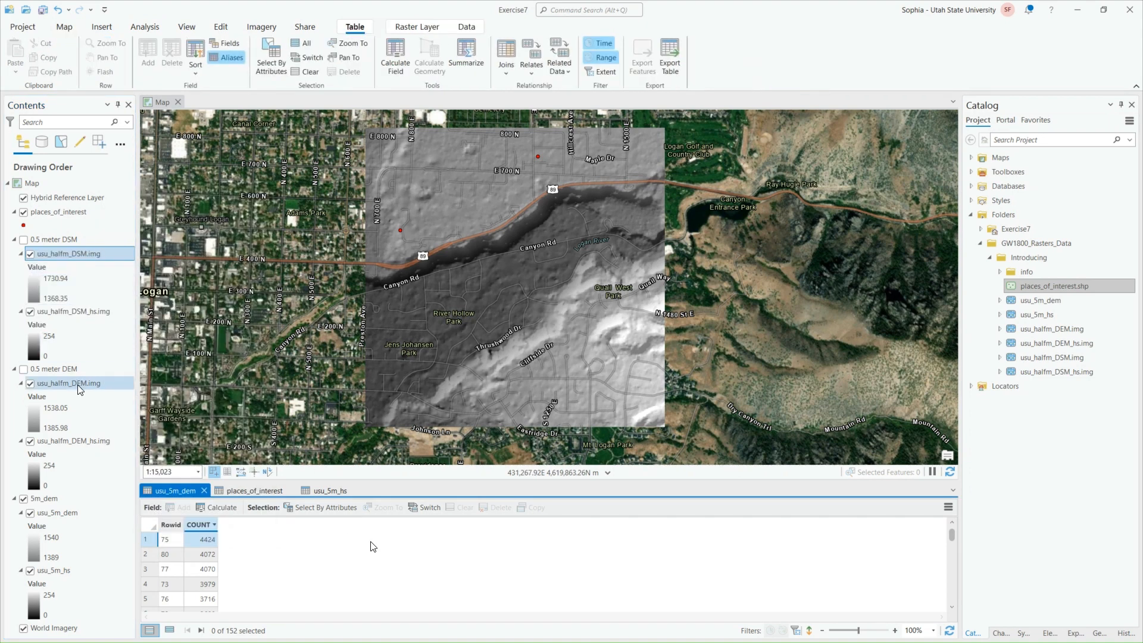
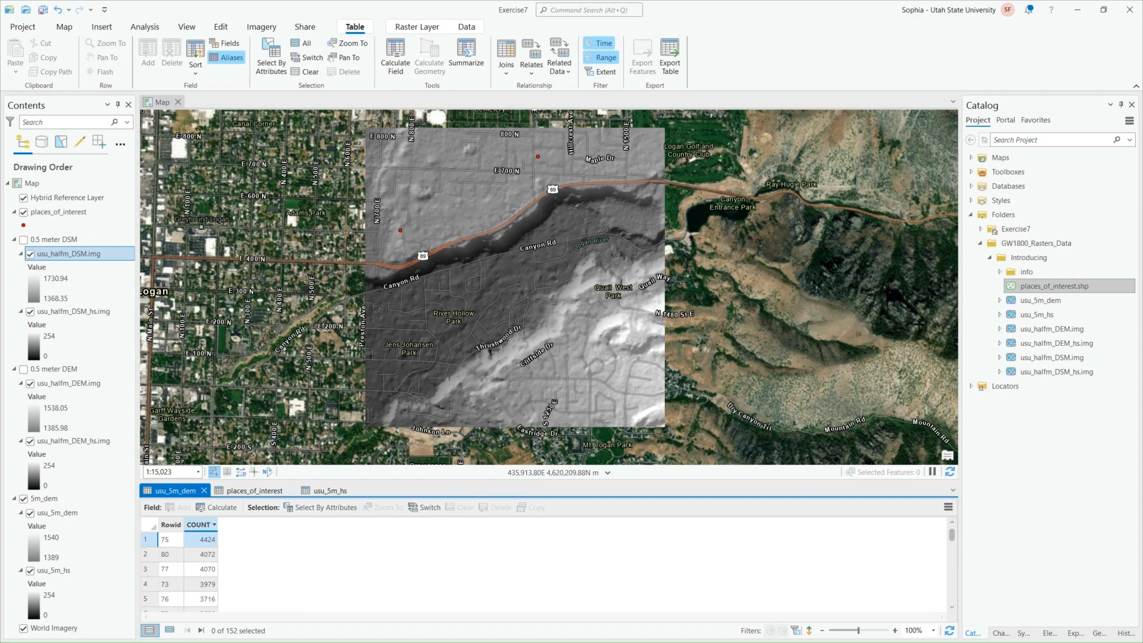
Review question Q9 in the exercise PDF, highlight the usu_5m_hs cell value, erase the highlight, and return to the map
{"action": "left_click_drag", "start_coordinate": [1142, 119], "coordinate": [635, 104]}
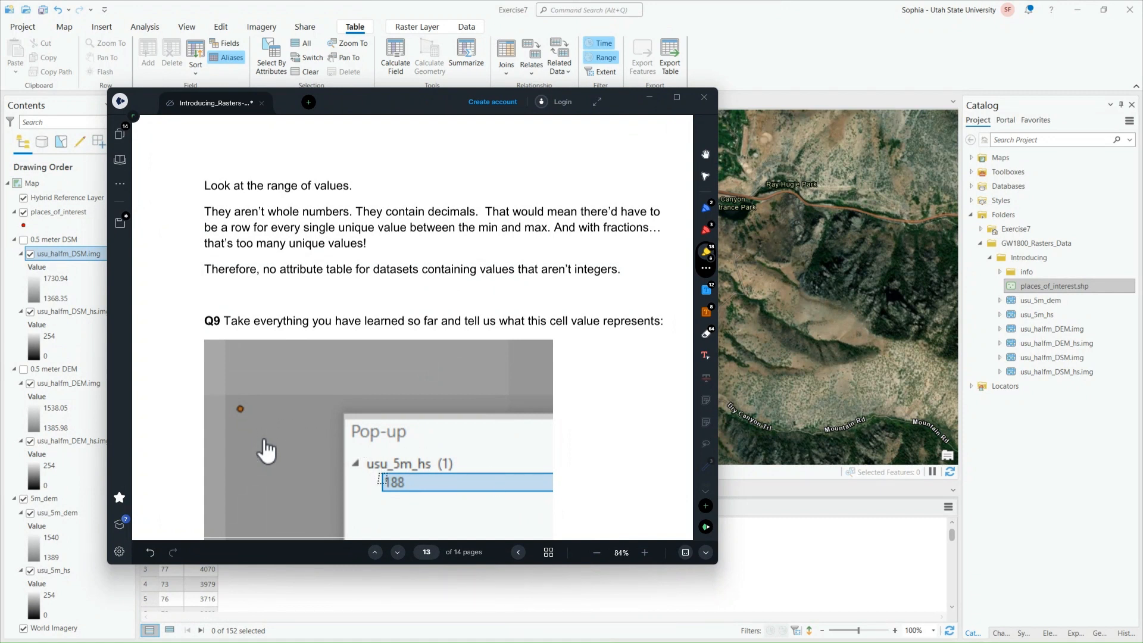
{"action": "left_click_drag", "start_coordinate": [382, 481], "coordinate": [455, 482]}
{"action": "left_click", "coordinate": [706, 333]}
{"action": "left_click", "coordinate": [443, 483]}
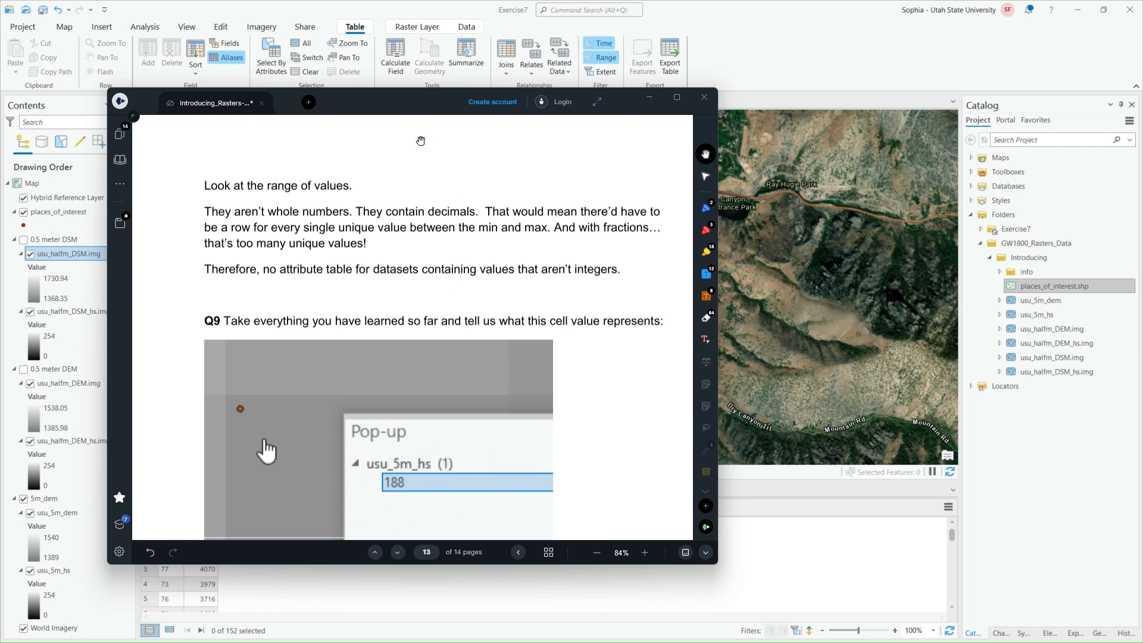
{"action": "left_click_drag", "start_coordinate": [414, 108], "coordinate": [1142, 161]}
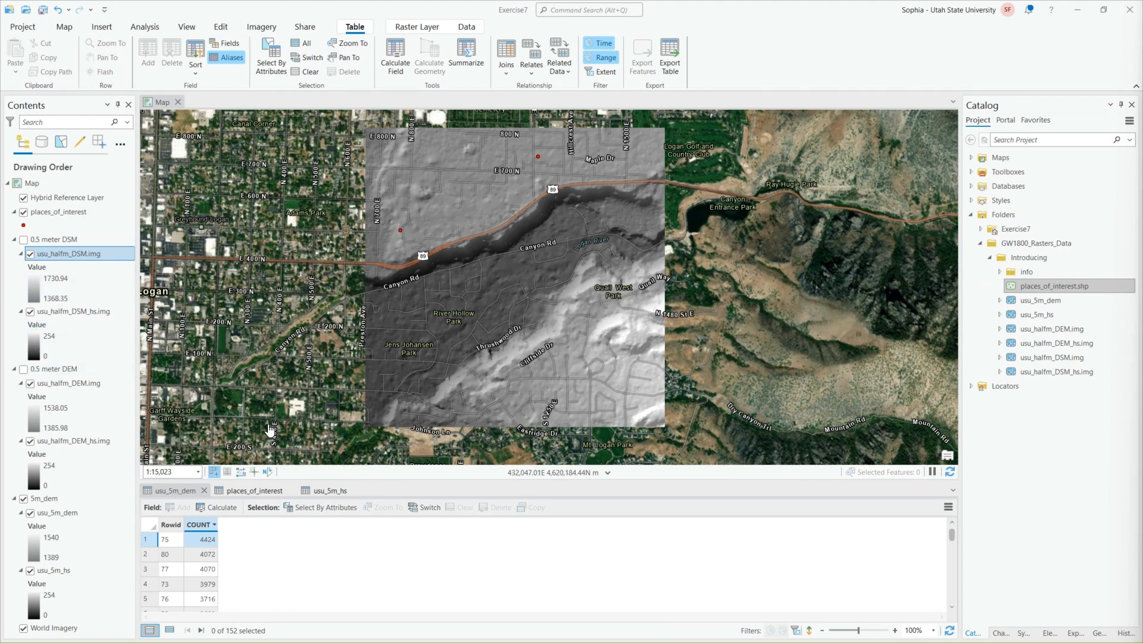
Open the usu_halfm_DSM.img layer's source properties and examine its spatial reference, including the coordinate system and linear unit
{"action": "right_click", "coordinate": [92, 255]}
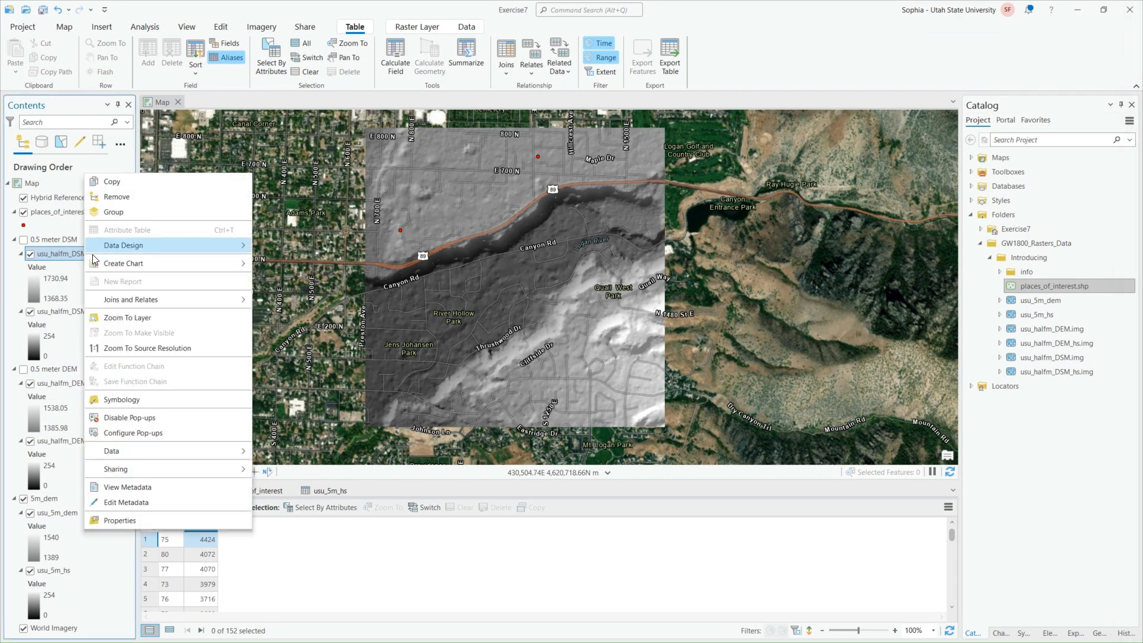
{"action": "left_click", "coordinate": [113, 520]}
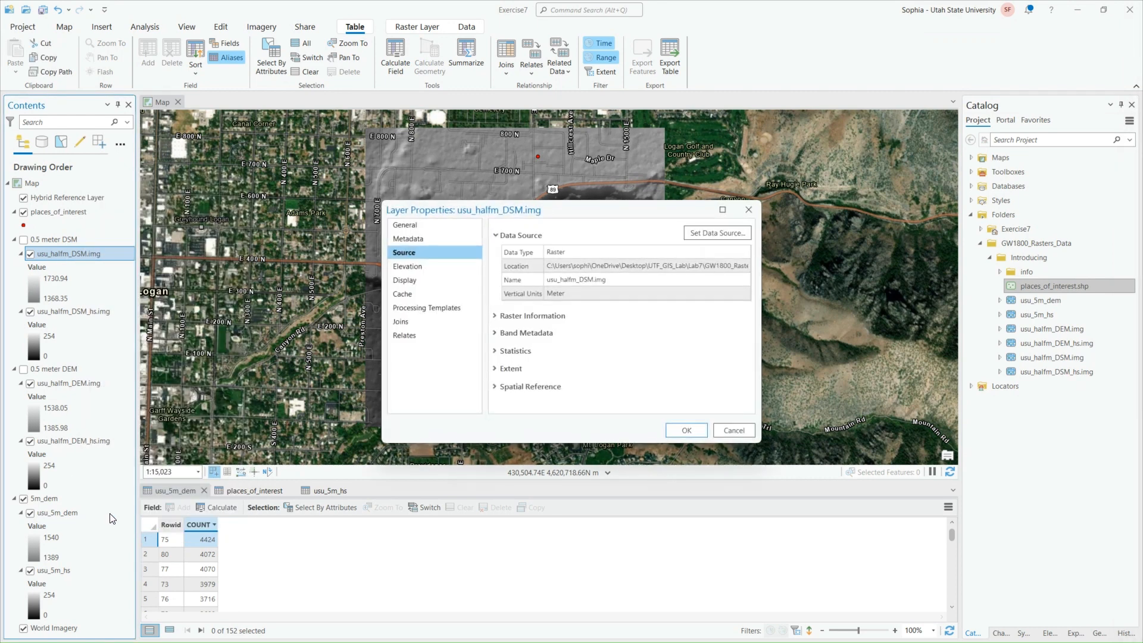
{"action": "left_click", "coordinate": [530, 386]}
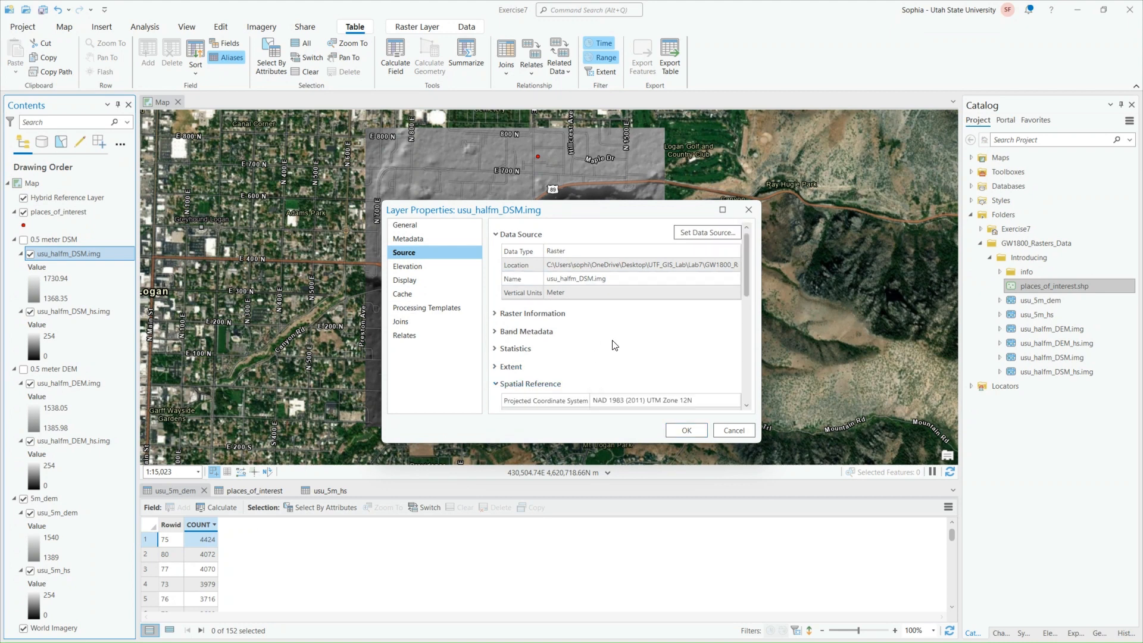
{"action": "scroll", "coordinate": [612, 345], "scroll_direction": "down", "scroll_amount": 6}
{"action": "scroll", "coordinate": [612, 328], "scroll_direction": "up", "scroll_amount": 3}
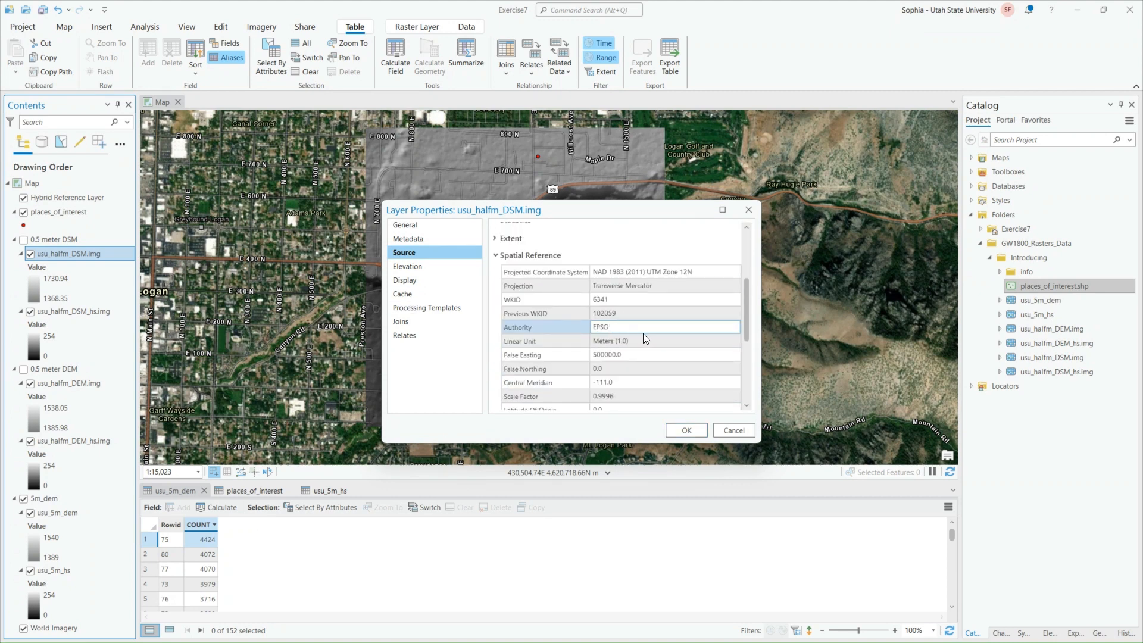
Examine the extent of the usu_halfm_DSM.img layer in its source properties and close the properties
{"action": "scroll", "coordinate": [576, 343], "scroll_direction": "up", "scroll_amount": 3}
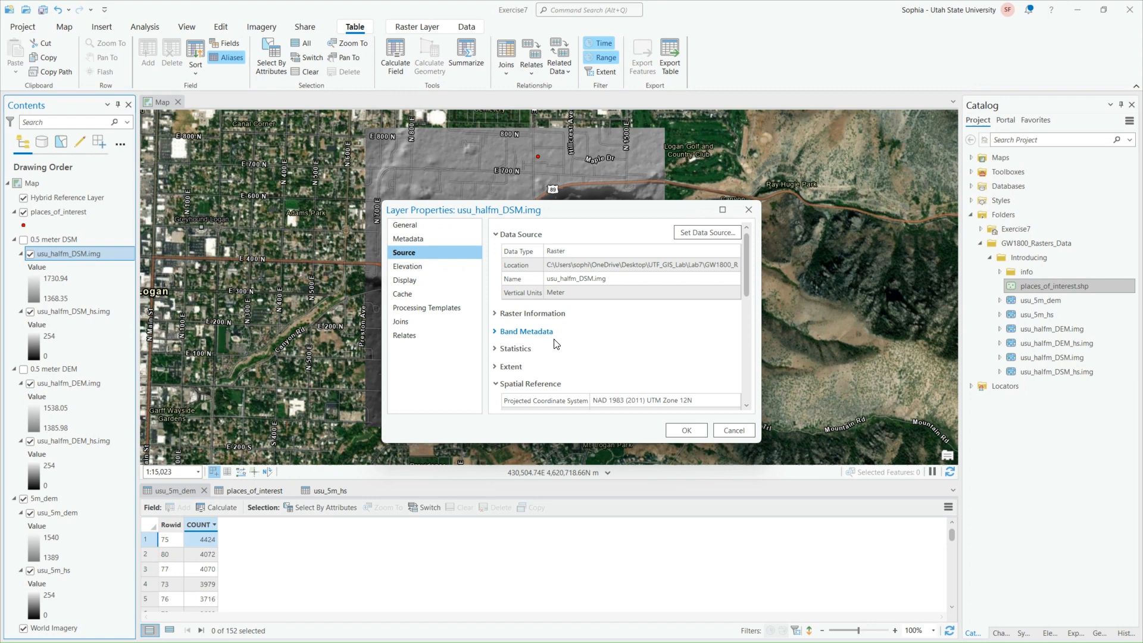
{"action": "left_click", "coordinate": [515, 366]}
{"action": "scroll", "coordinate": [625, 357], "scroll_direction": "down", "scroll_amount": 1}
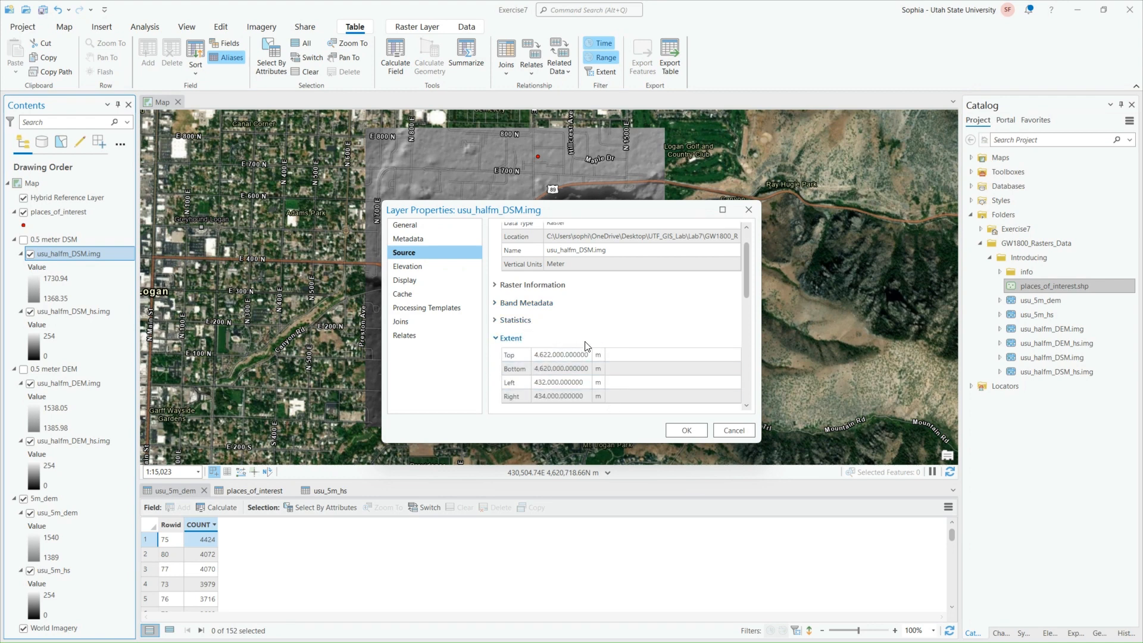
{"action": "scroll", "coordinate": [590, 344], "scroll_direction": "up", "scroll_amount": 1}
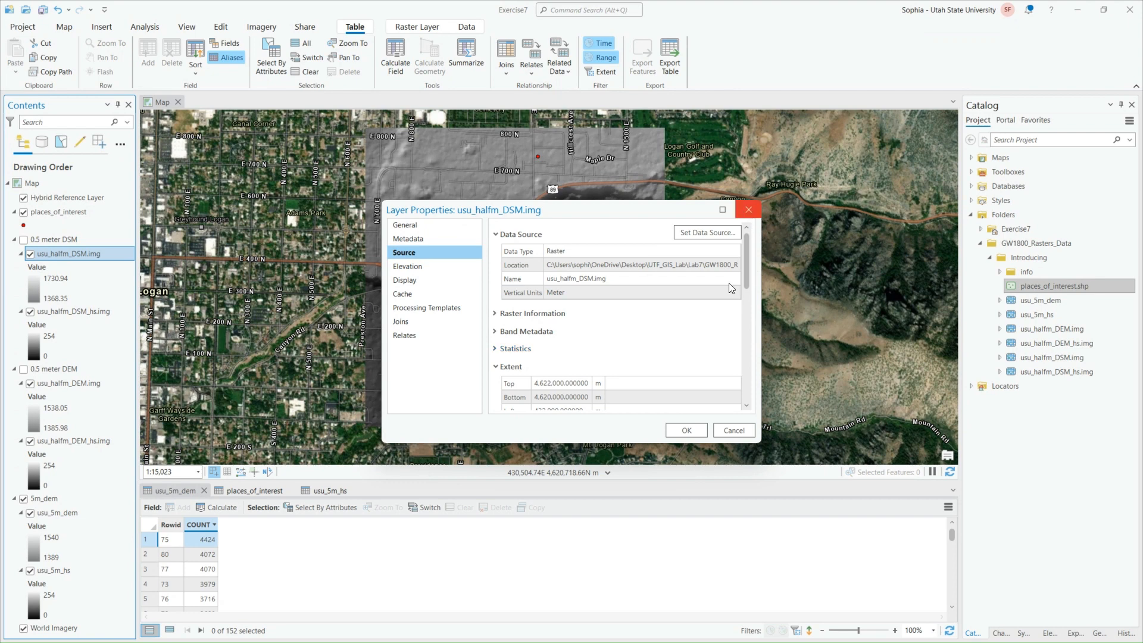
{"action": "left_click", "coordinate": [690, 429]}
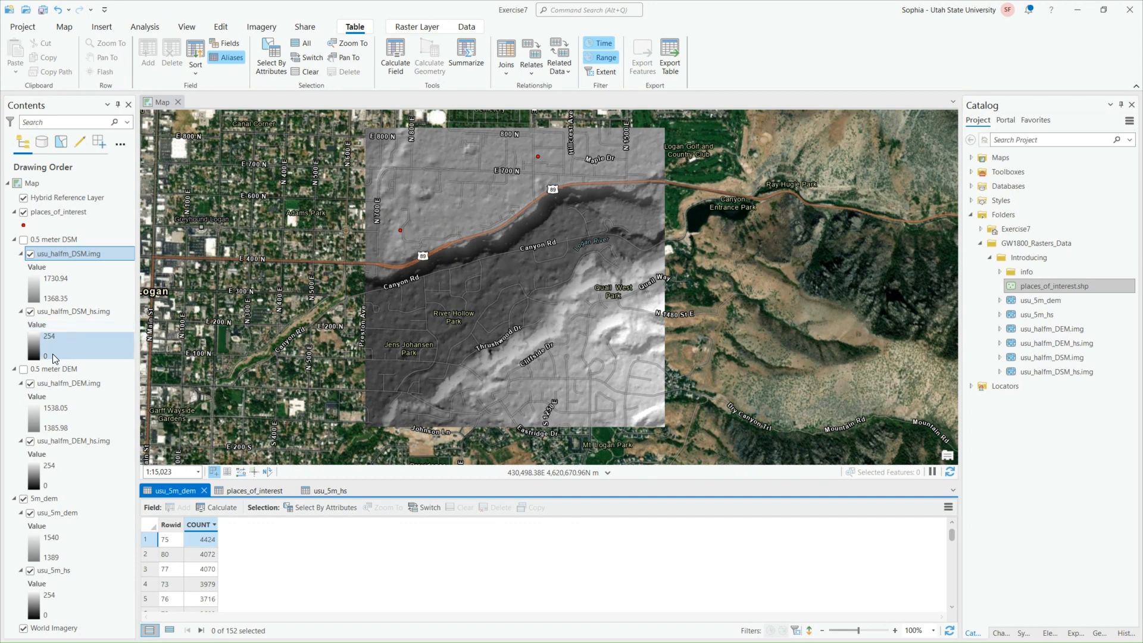
Turn on the 0.5 meter DSM group, select Patio of Aggie Ice Cream in the places_of_interest table, and zoom to it
{"action": "left_click", "coordinate": [24, 240]}
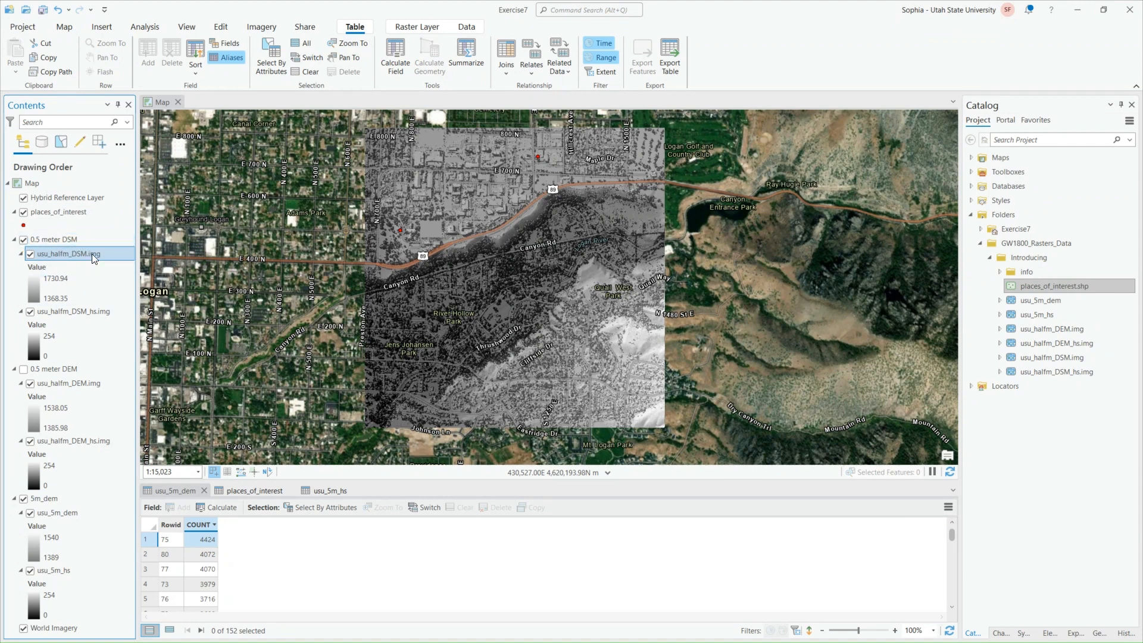
{"action": "left_click", "coordinate": [231, 489]}
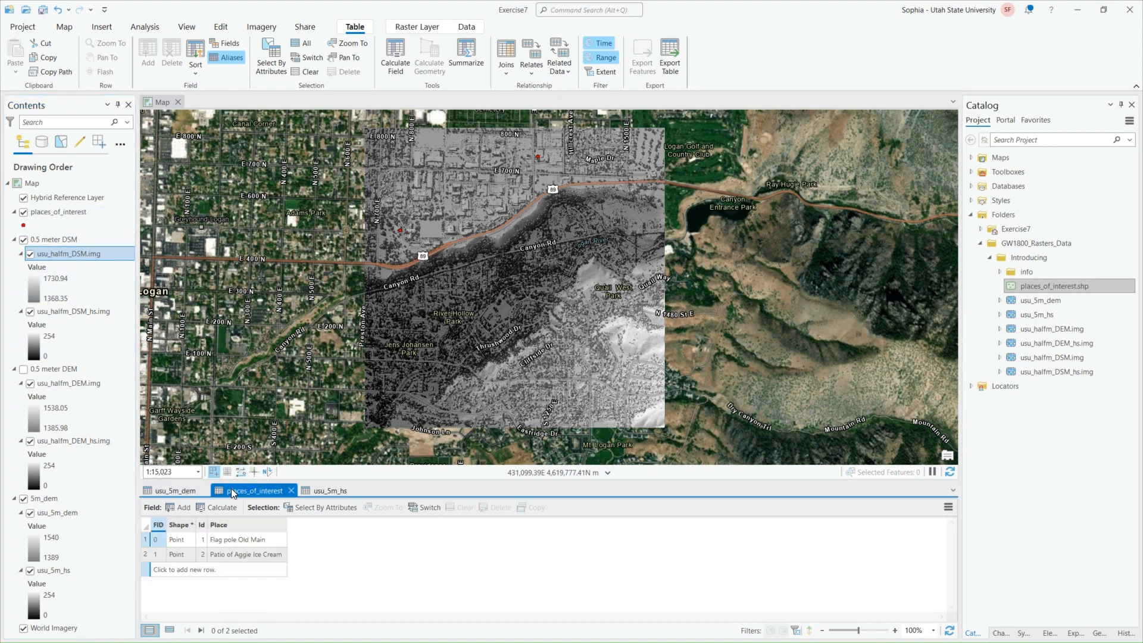
{"action": "left_click", "coordinate": [146, 555]}
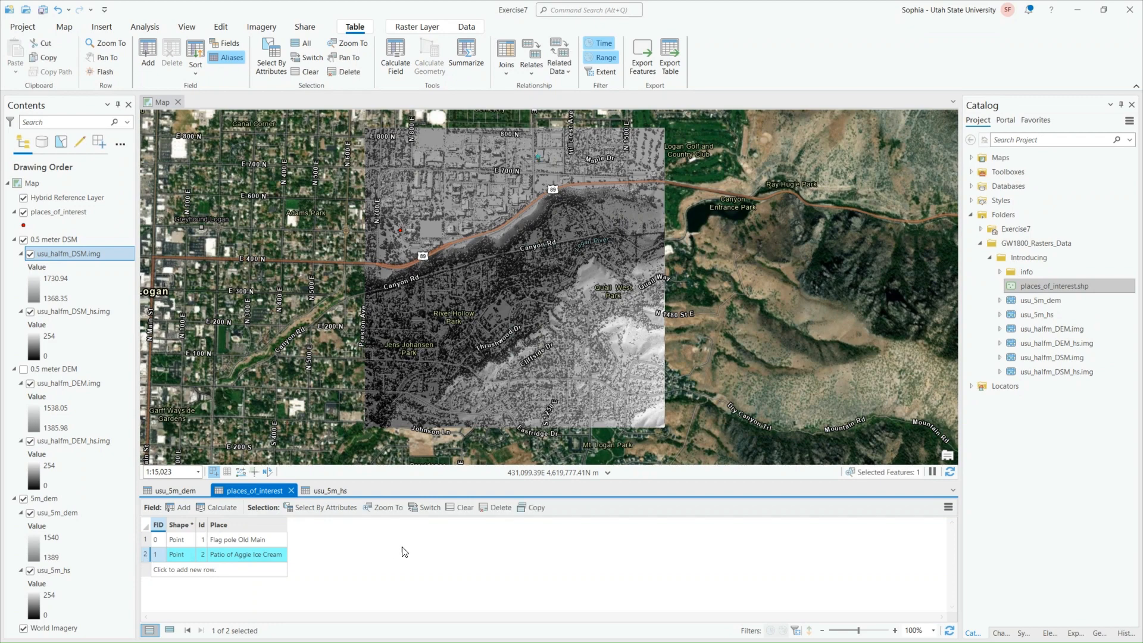
{"action": "left_click", "coordinate": [384, 507]}
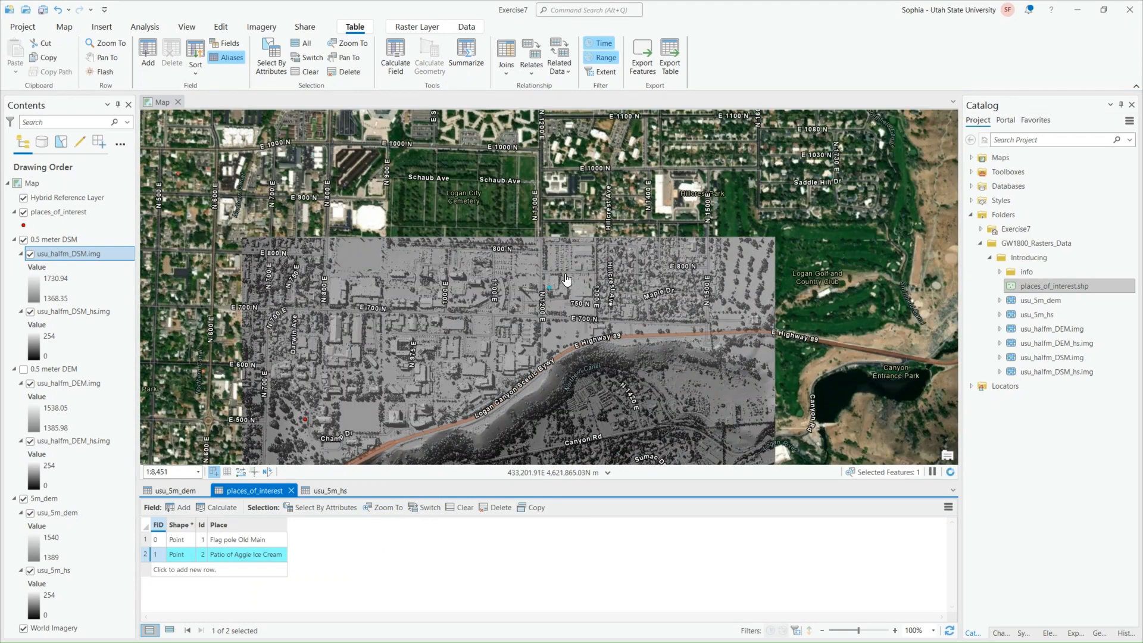
Identify a single raster pixel just south of the ice cream patio point and inspect its usu_halfm_DSM.img value
{"action": "scroll", "coordinate": [548, 250], "scroll_direction": "up", "scroll_amount": 10}
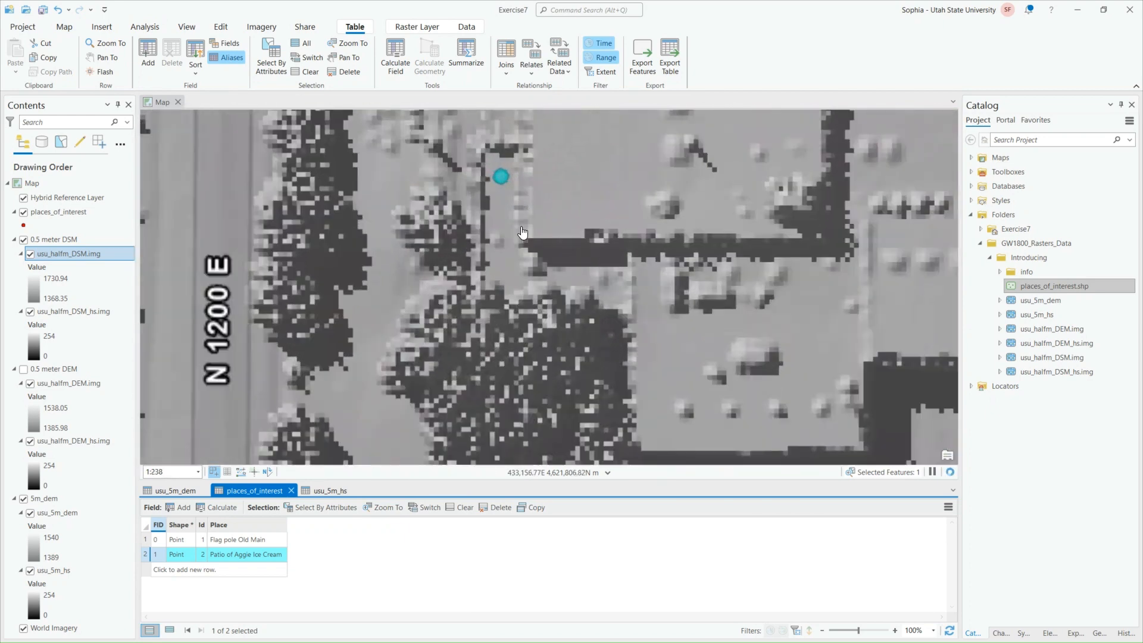
{"action": "left_click_drag", "start_coordinate": [522, 204], "coordinate": [544, 287]}
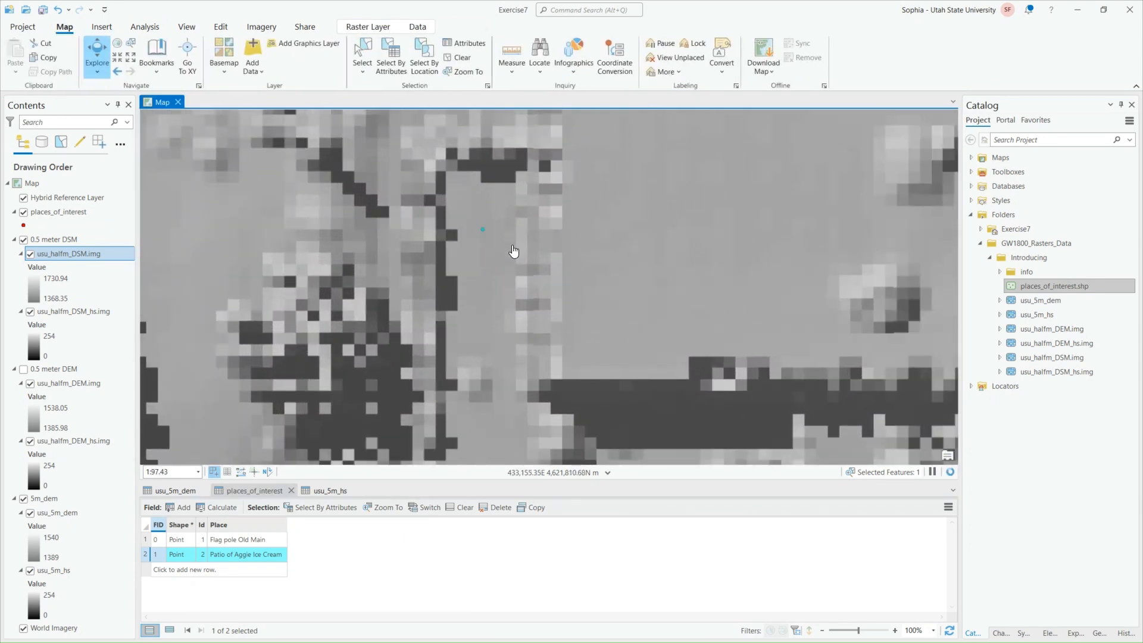
{"action": "scroll", "coordinate": [476, 250], "scroll_direction": "up", "scroll_amount": 3}
{"action": "left_click_drag", "start_coordinate": [519, 228], "coordinate": [508, 333]}
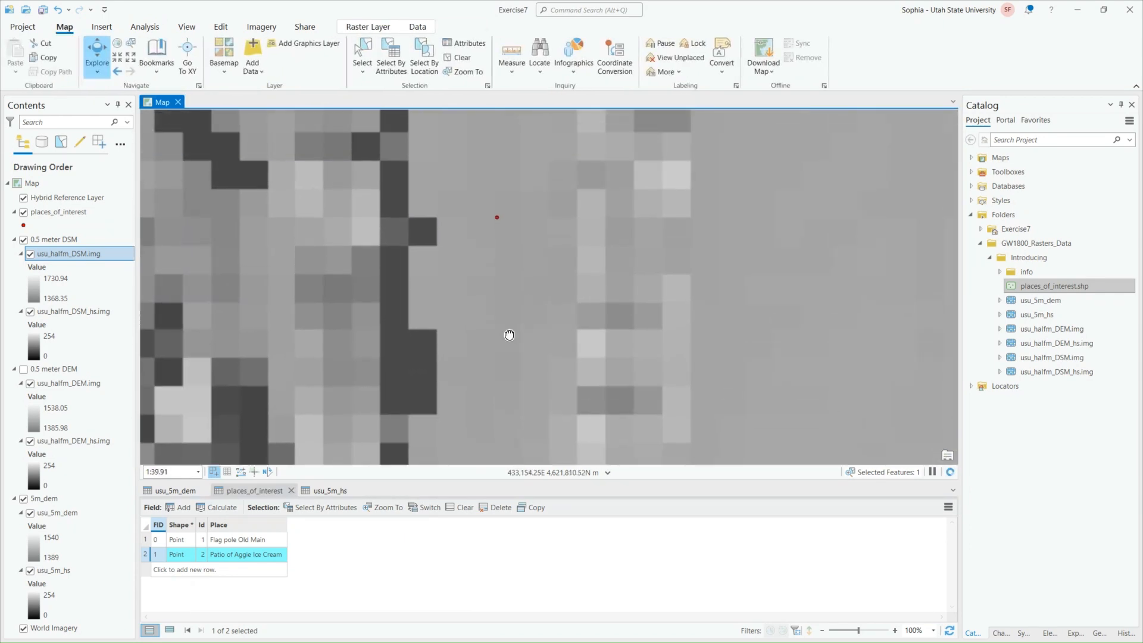
{"action": "scroll", "coordinate": [502, 291], "scroll_direction": "up", "scroll_amount": 2}
{"action": "scroll", "coordinate": [503, 294], "scroll_direction": "up", "scroll_amount": 2}
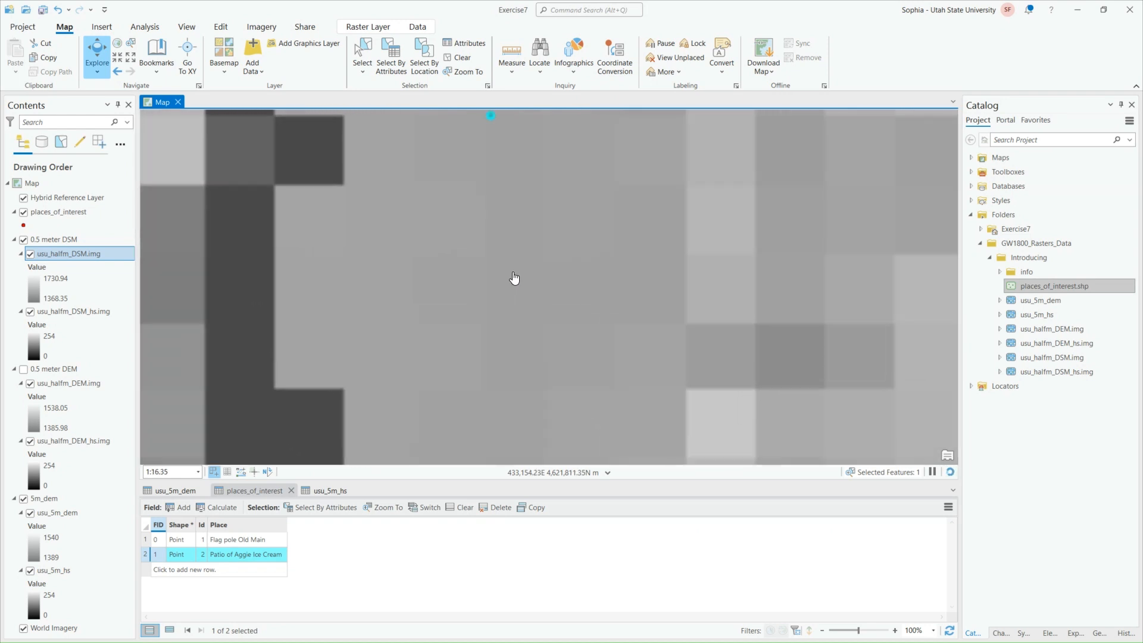
{"action": "left_click", "coordinate": [517, 221]}
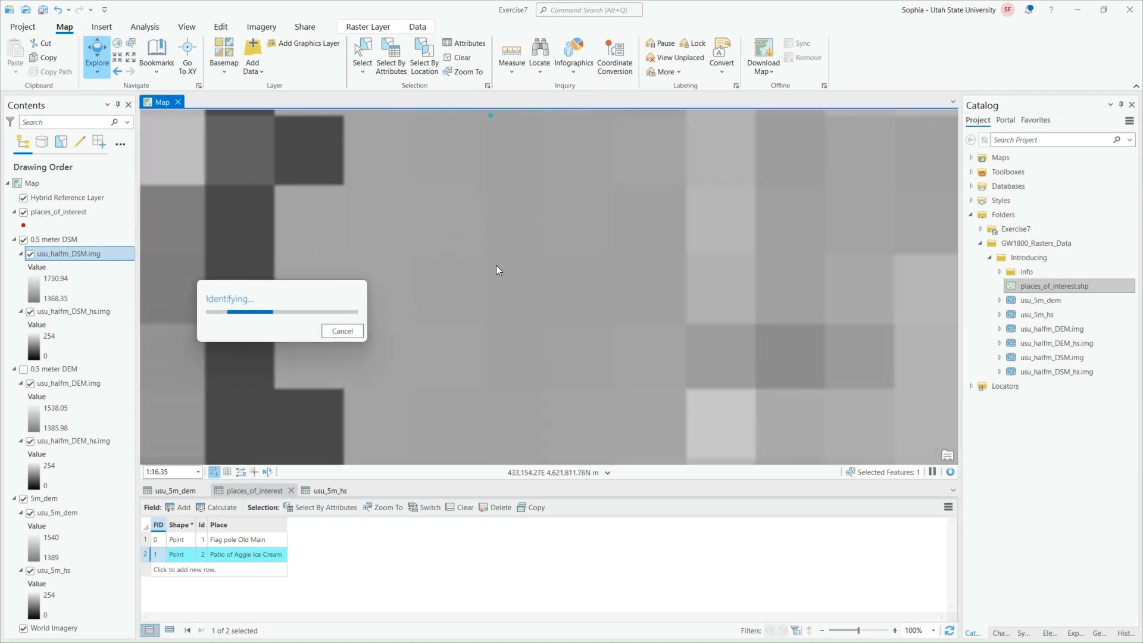
{"action": "left_click", "coordinate": [786, 160]}
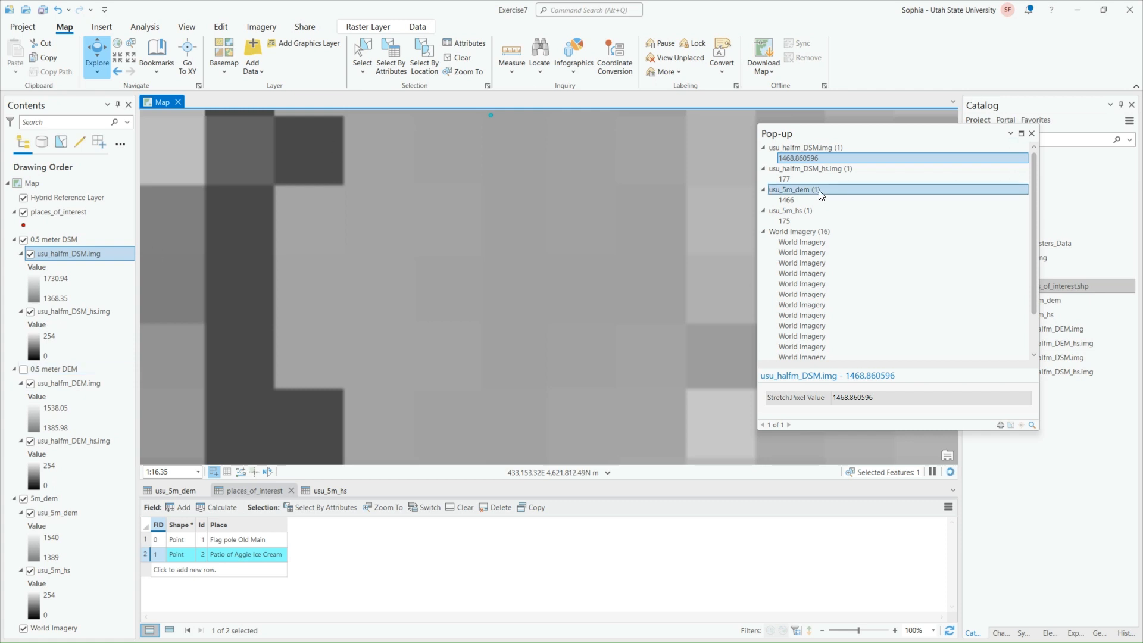
Turn on the 0.5 meter DEM group, identify a pixel near the patio point for comparison, and close the pop-up
{"action": "left_click", "coordinate": [23, 369]}
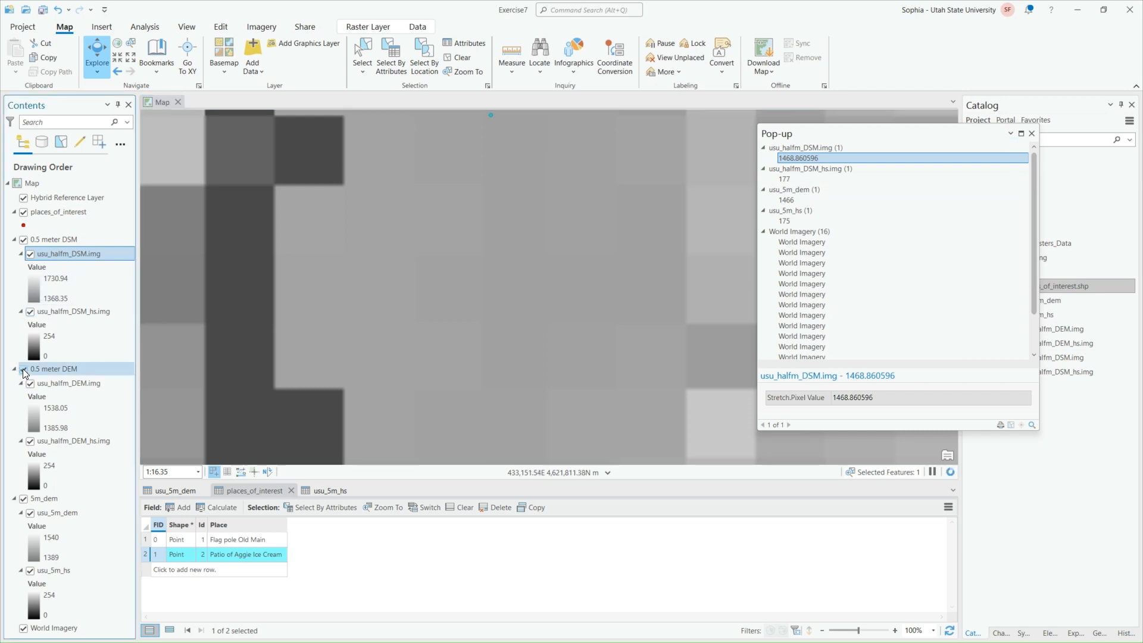
{"action": "left_click", "coordinate": [466, 225]}
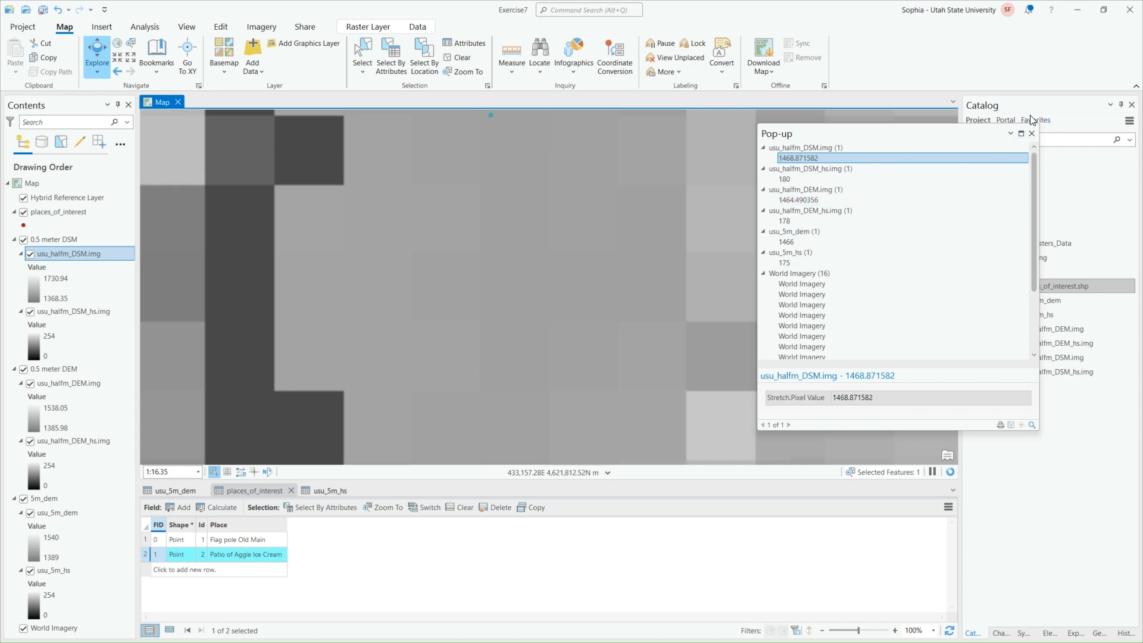
{"action": "left_click", "coordinate": [1031, 134]}
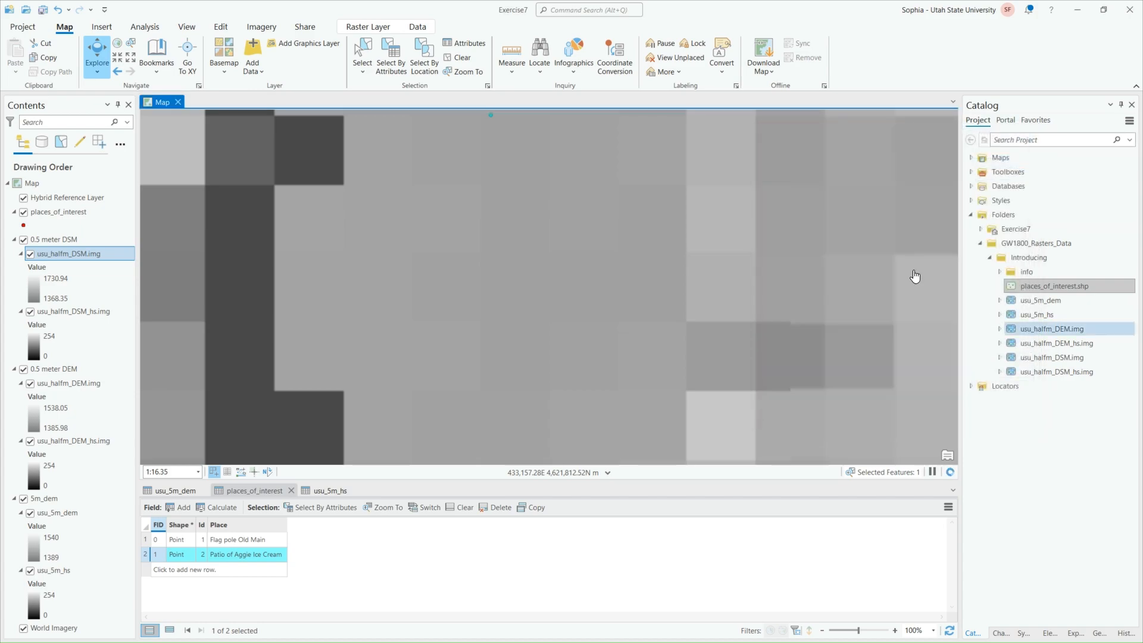
{"action": "scroll", "coordinate": [580, 292], "scroll_direction": "down", "scroll_amount": 10}
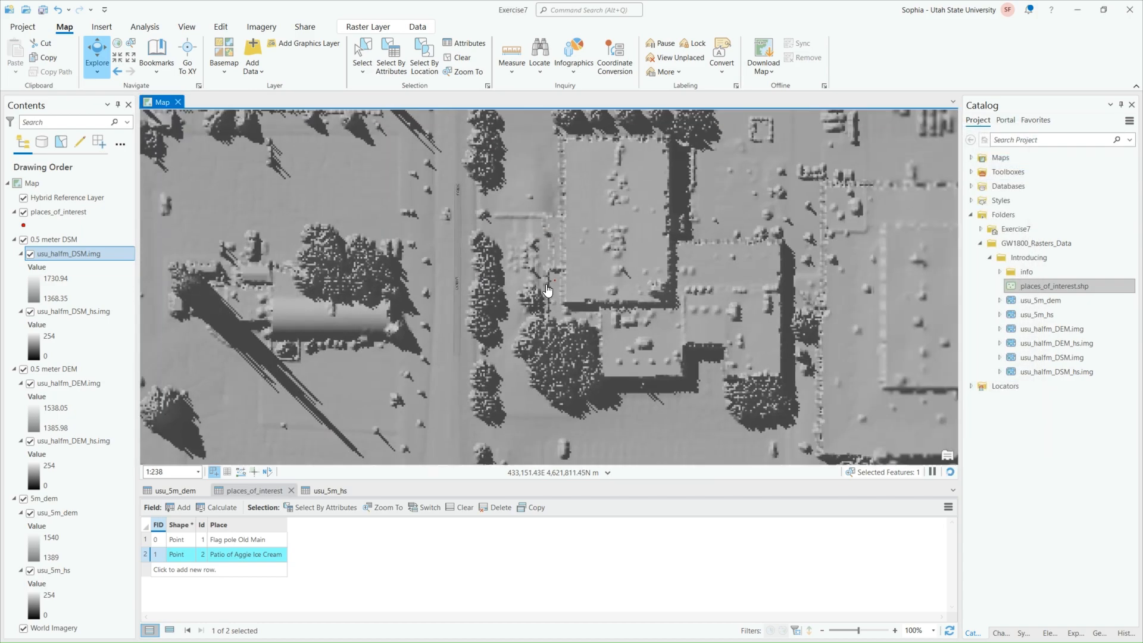
{"action": "scroll", "coordinate": [552, 285], "scroll_direction": "down", "scroll_amount": 8}
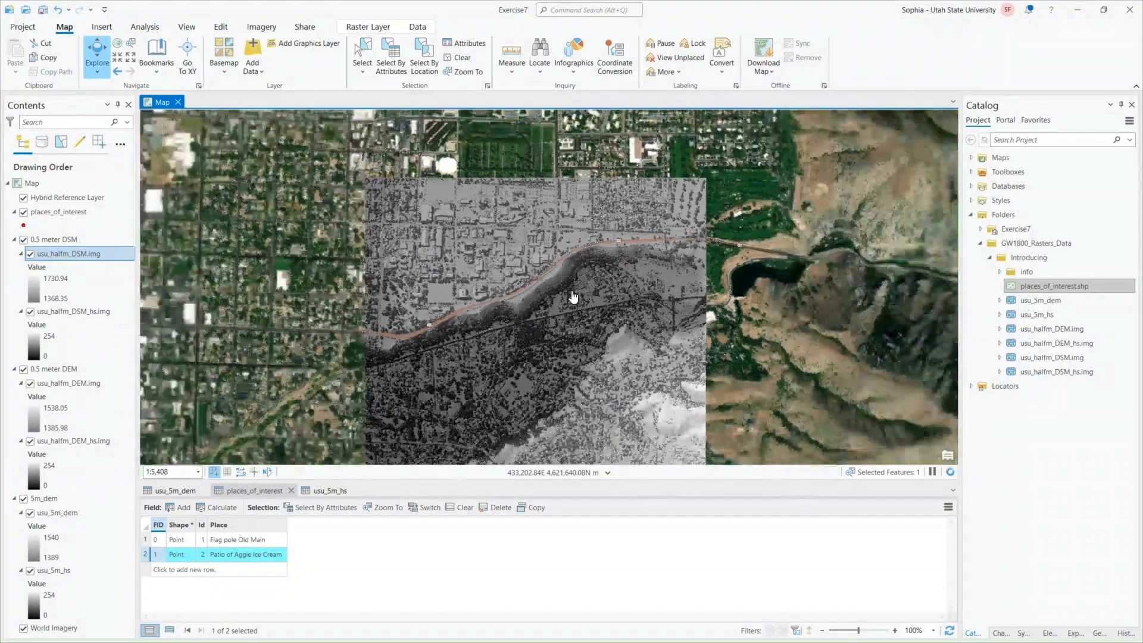